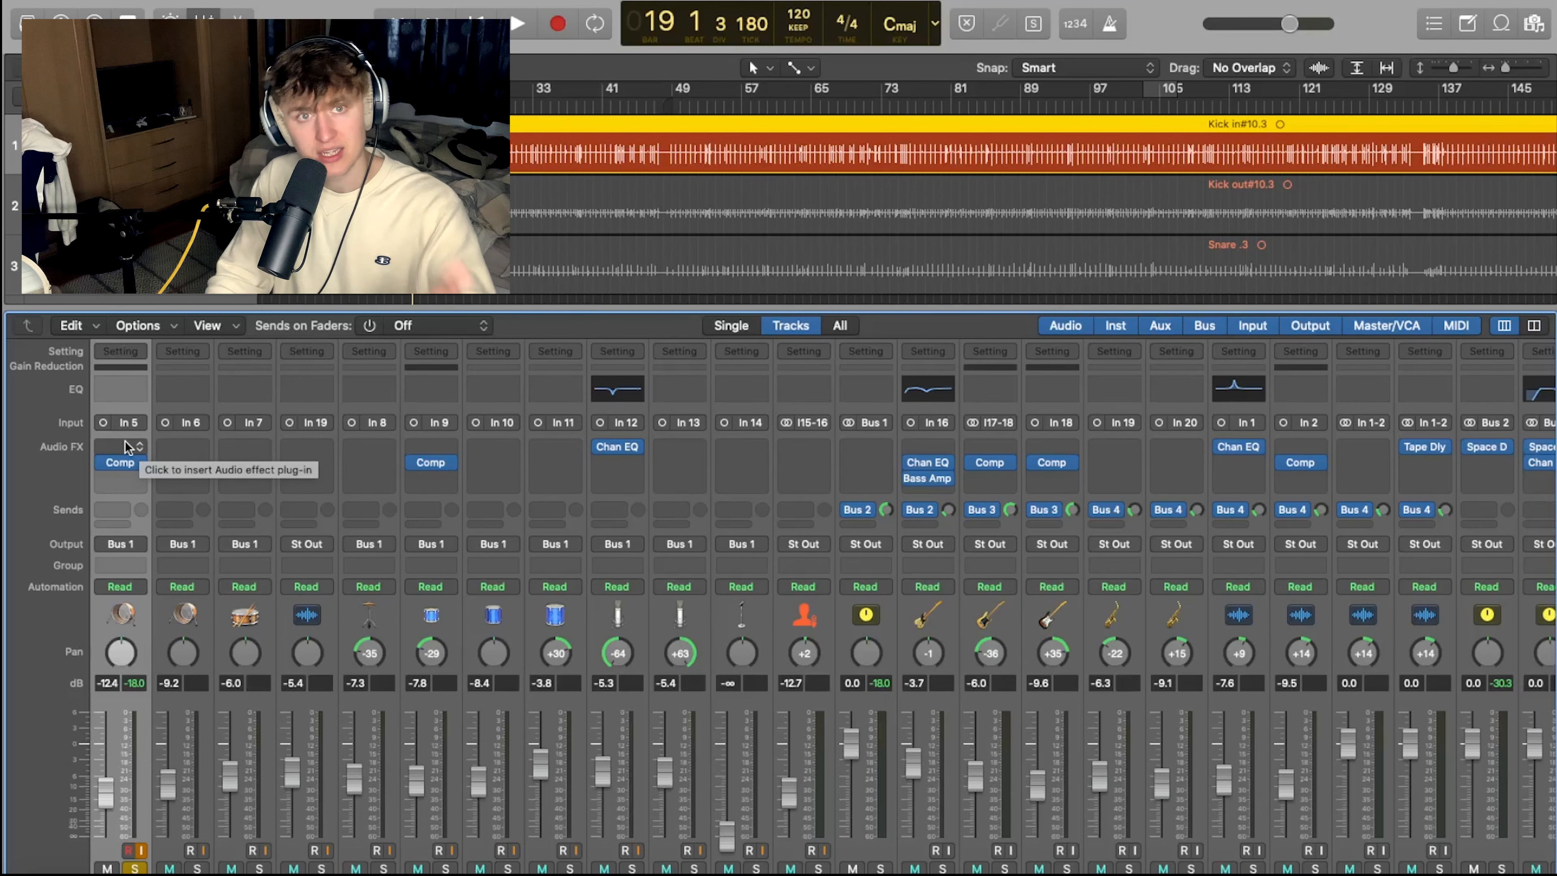
Insert a mono Noise Gate in the empty effect slot above the compressor on the Kick in channel.
click(127, 447)
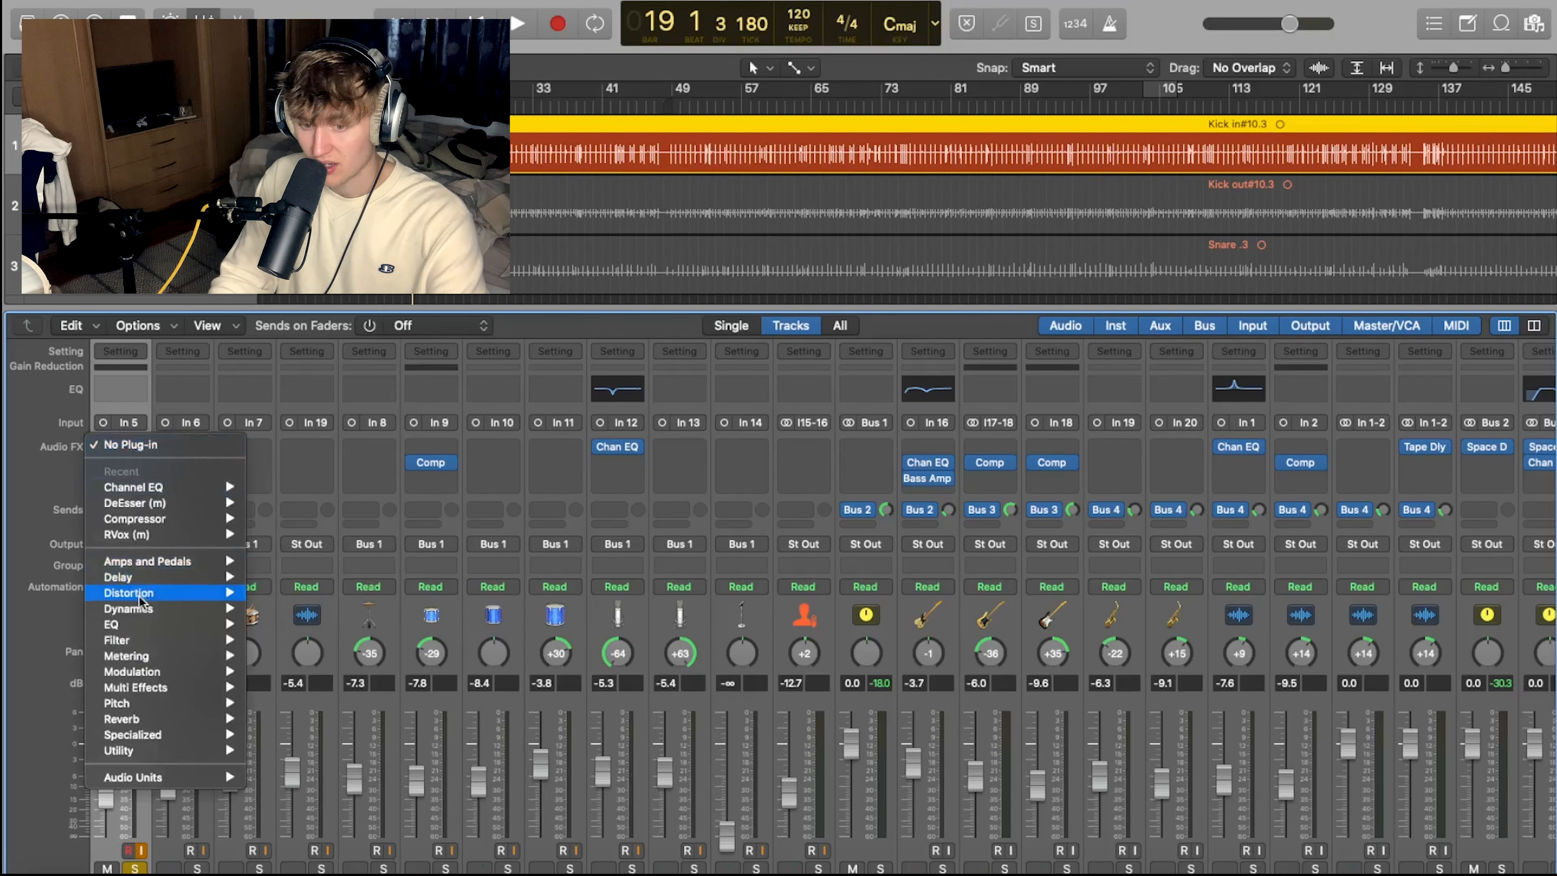
mouse_move(185, 609)
mouse_move(329, 728)
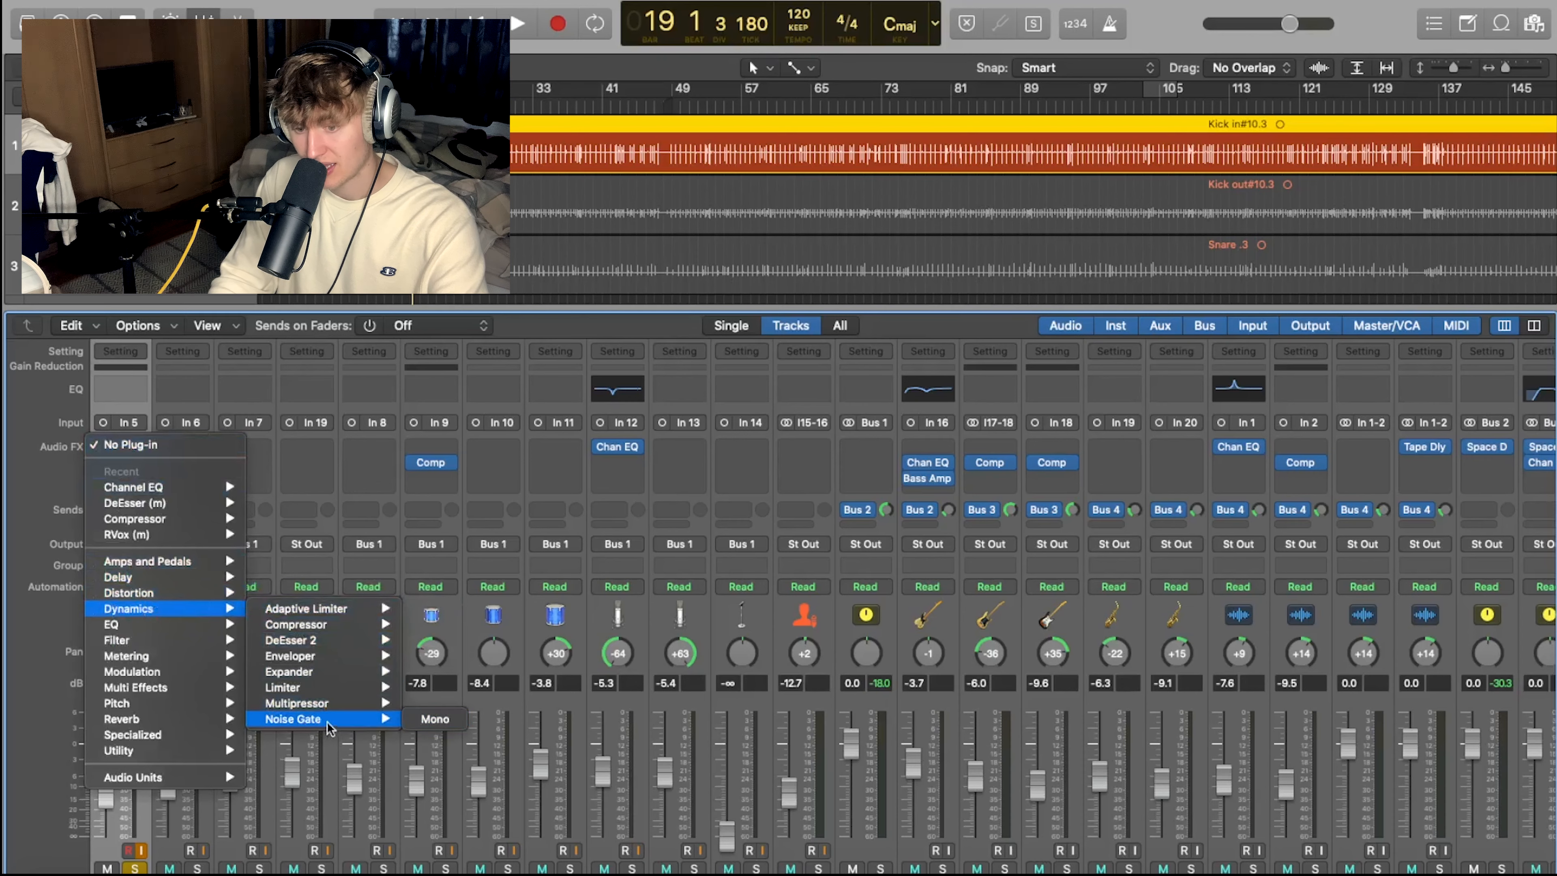
click(428, 719)
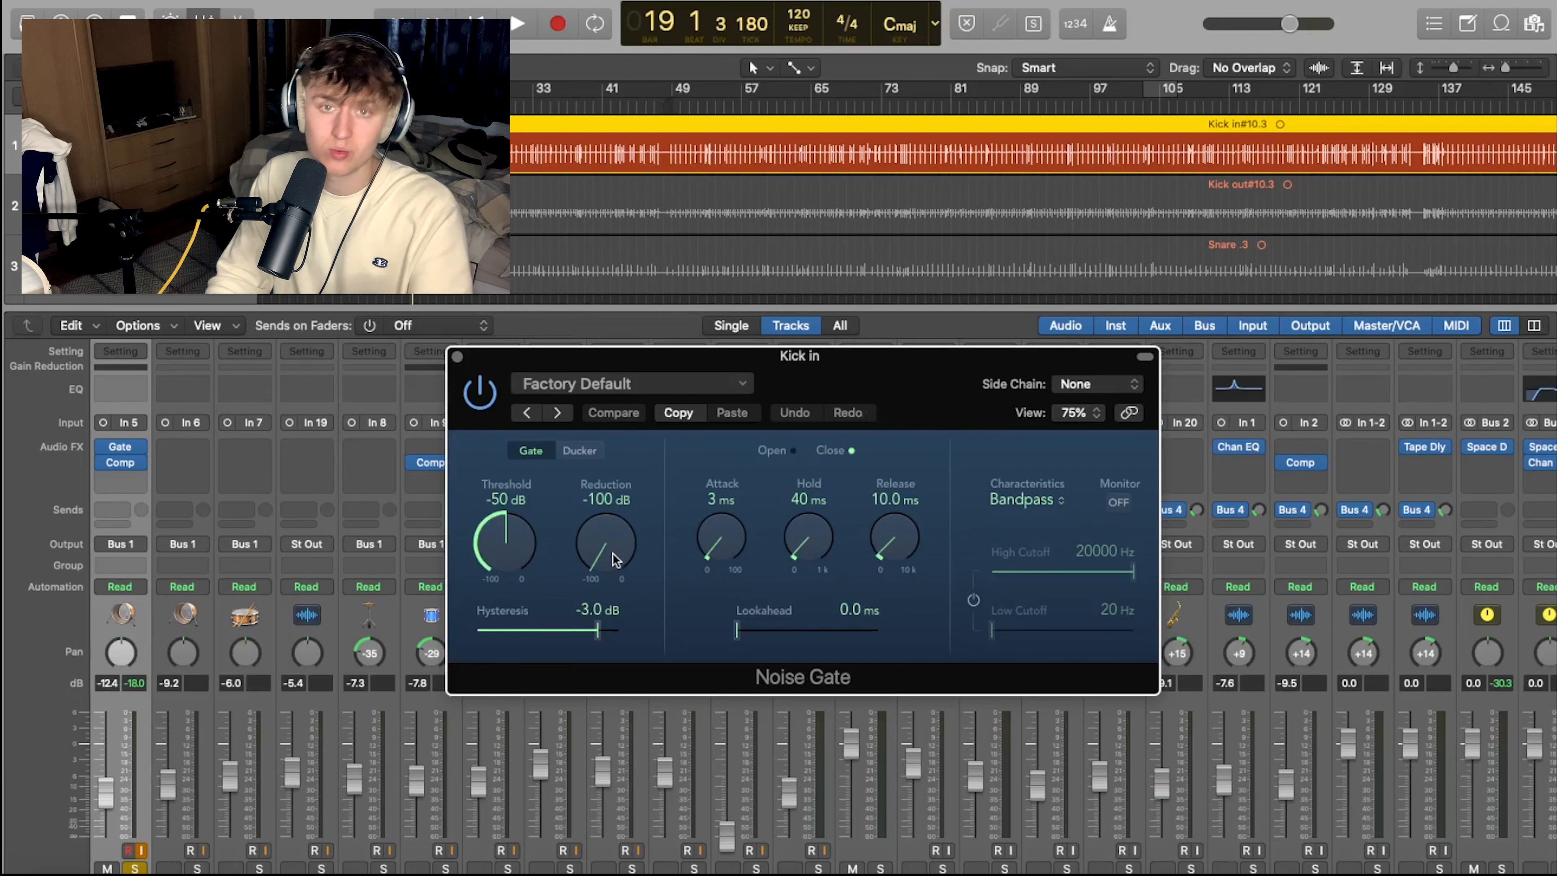
Set the Kick in gate's threshold to -26 dB and reduction to -35 dB while auditioning the soloed kick.
drag(615, 556, 624, 607)
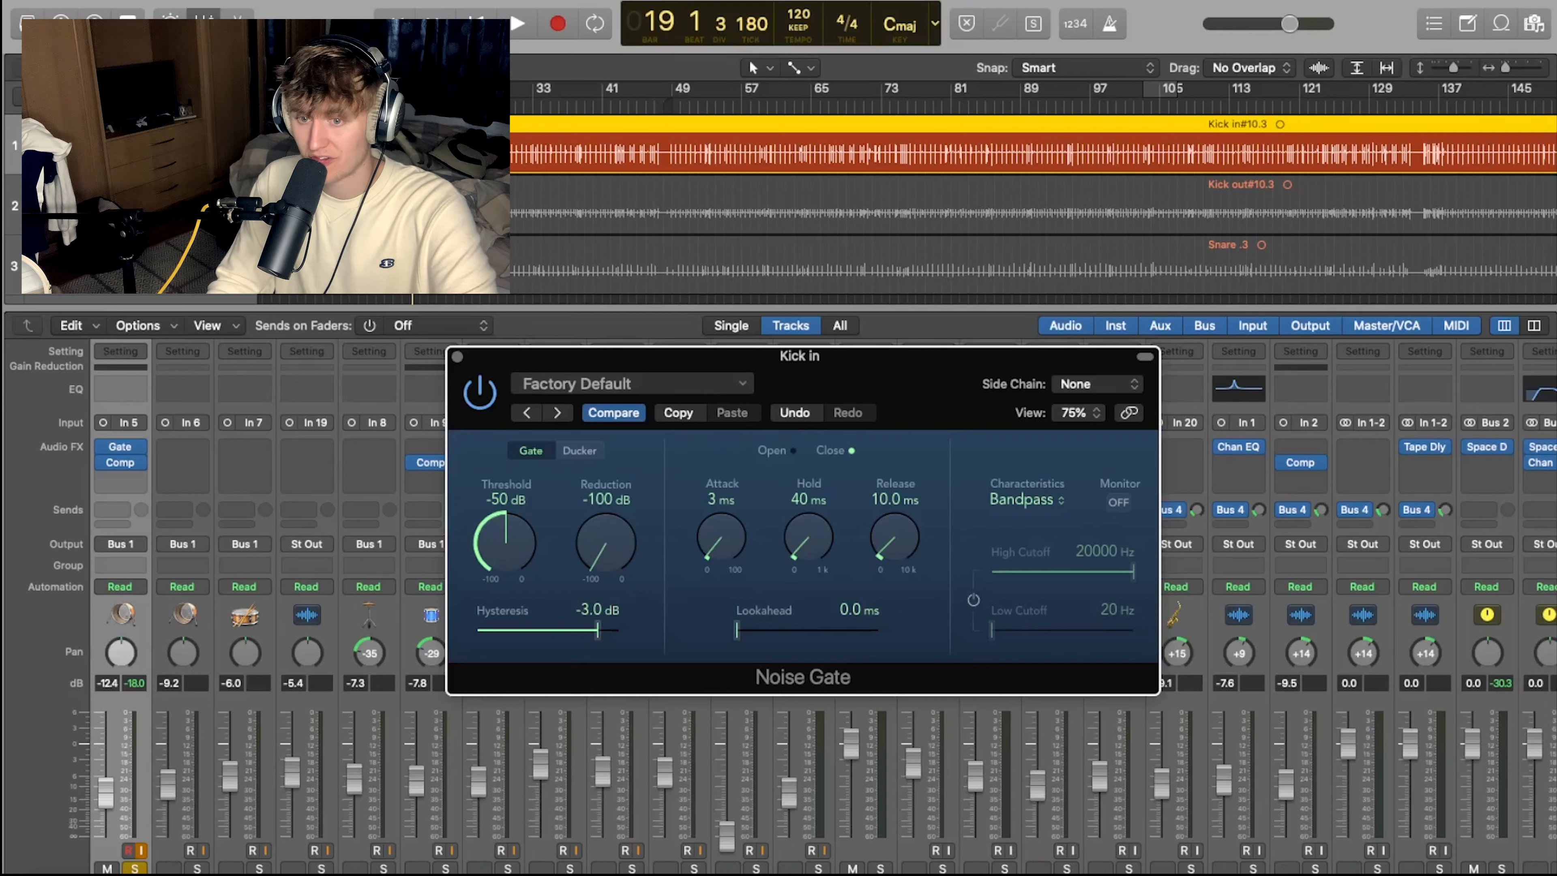
click(341, 105)
key(space)
drag(530, 582, 504, 505)
drag(606, 545, 599, 372)
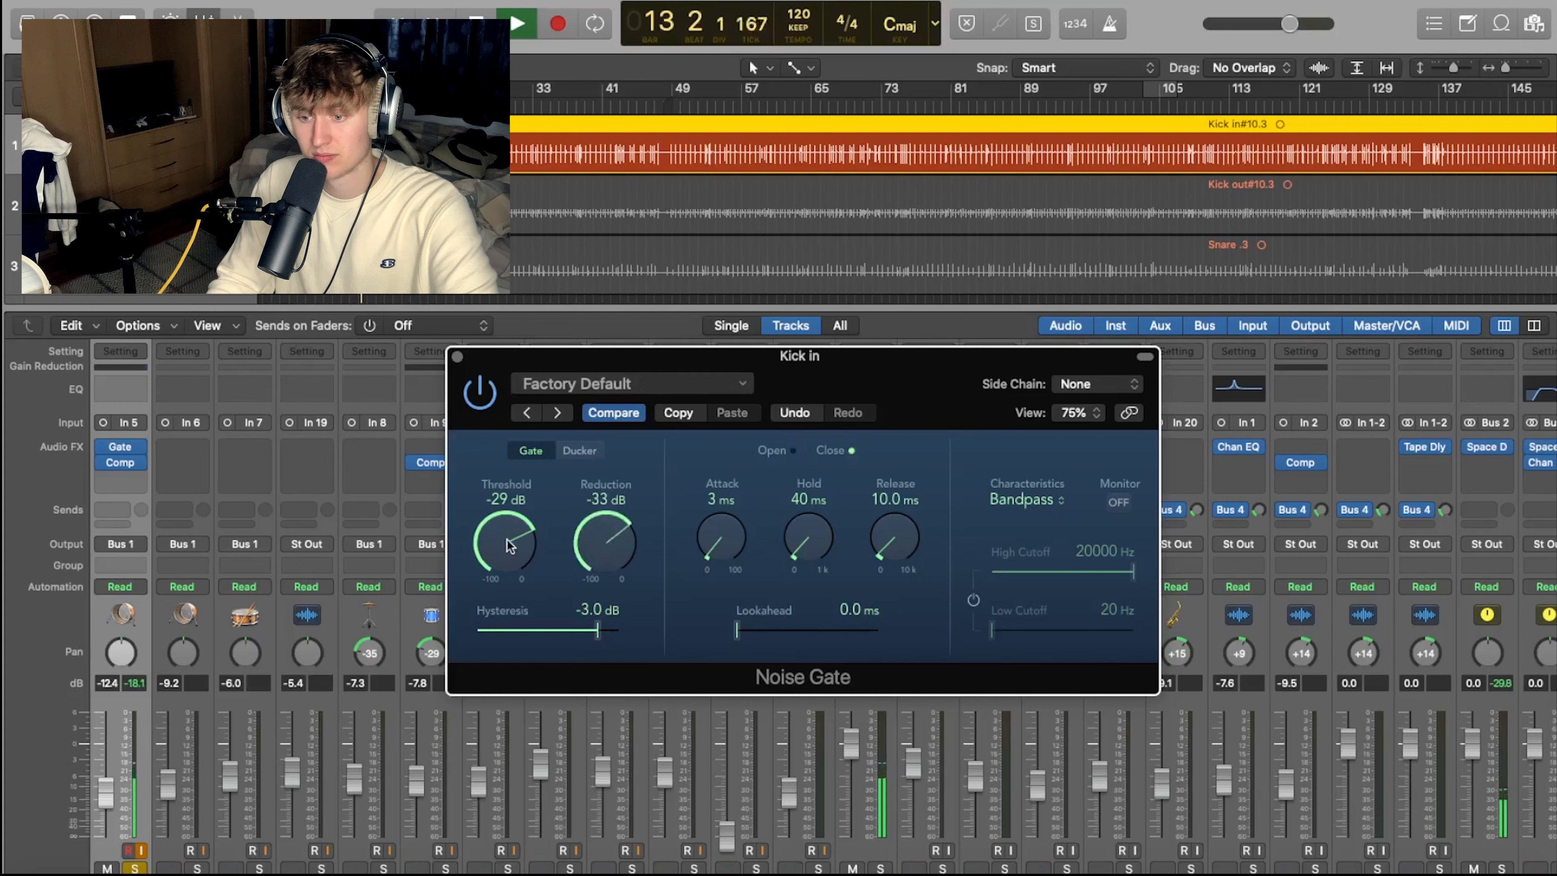
drag(505, 542, 502, 531)
drag(592, 547, 620, 572)
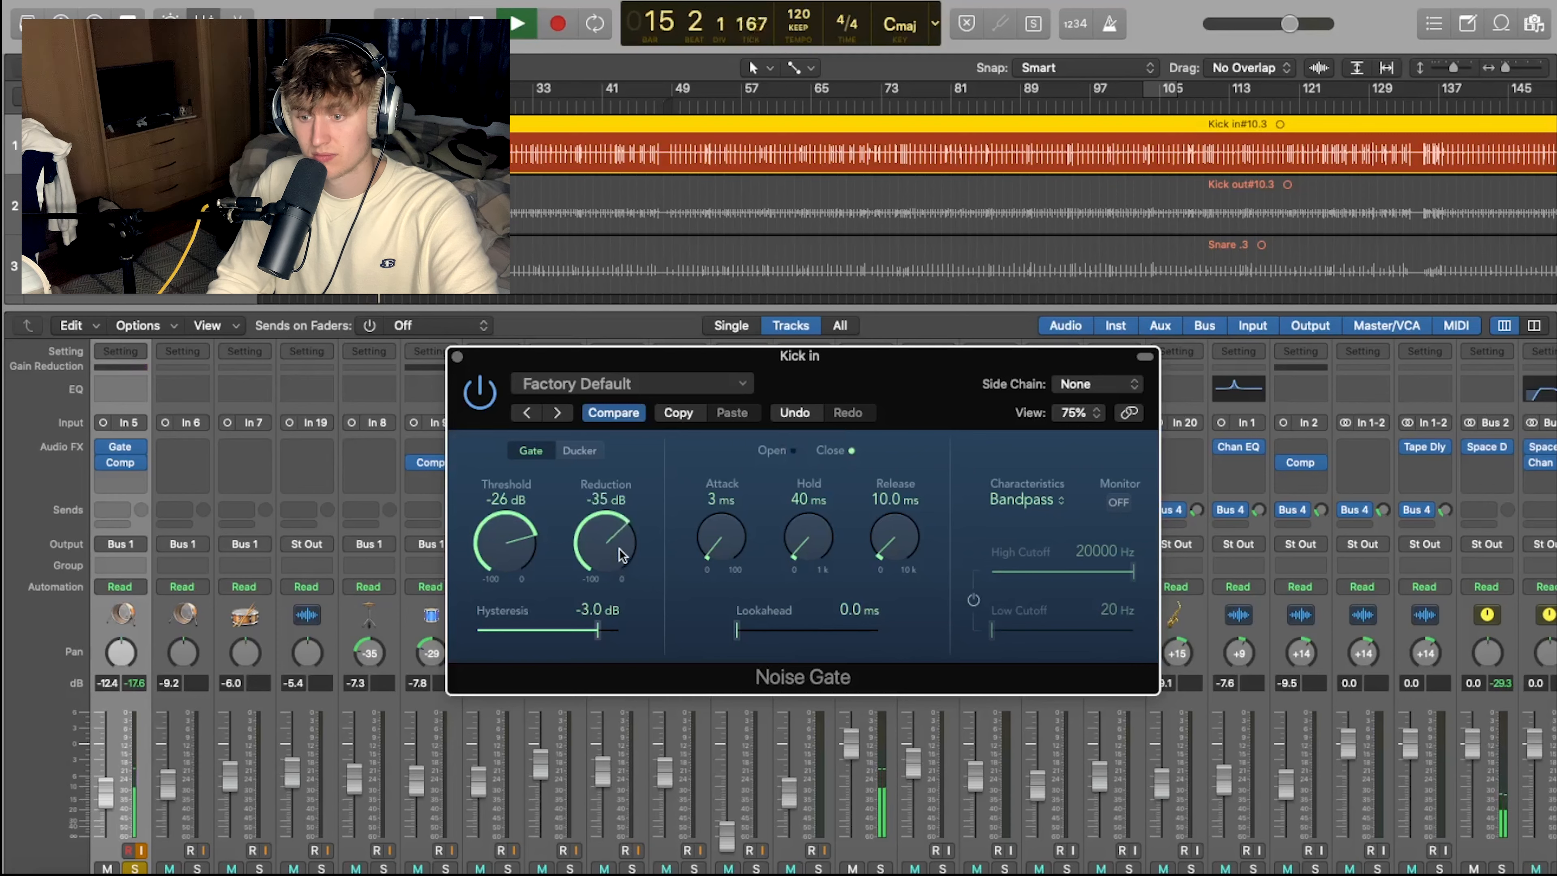
key(space)
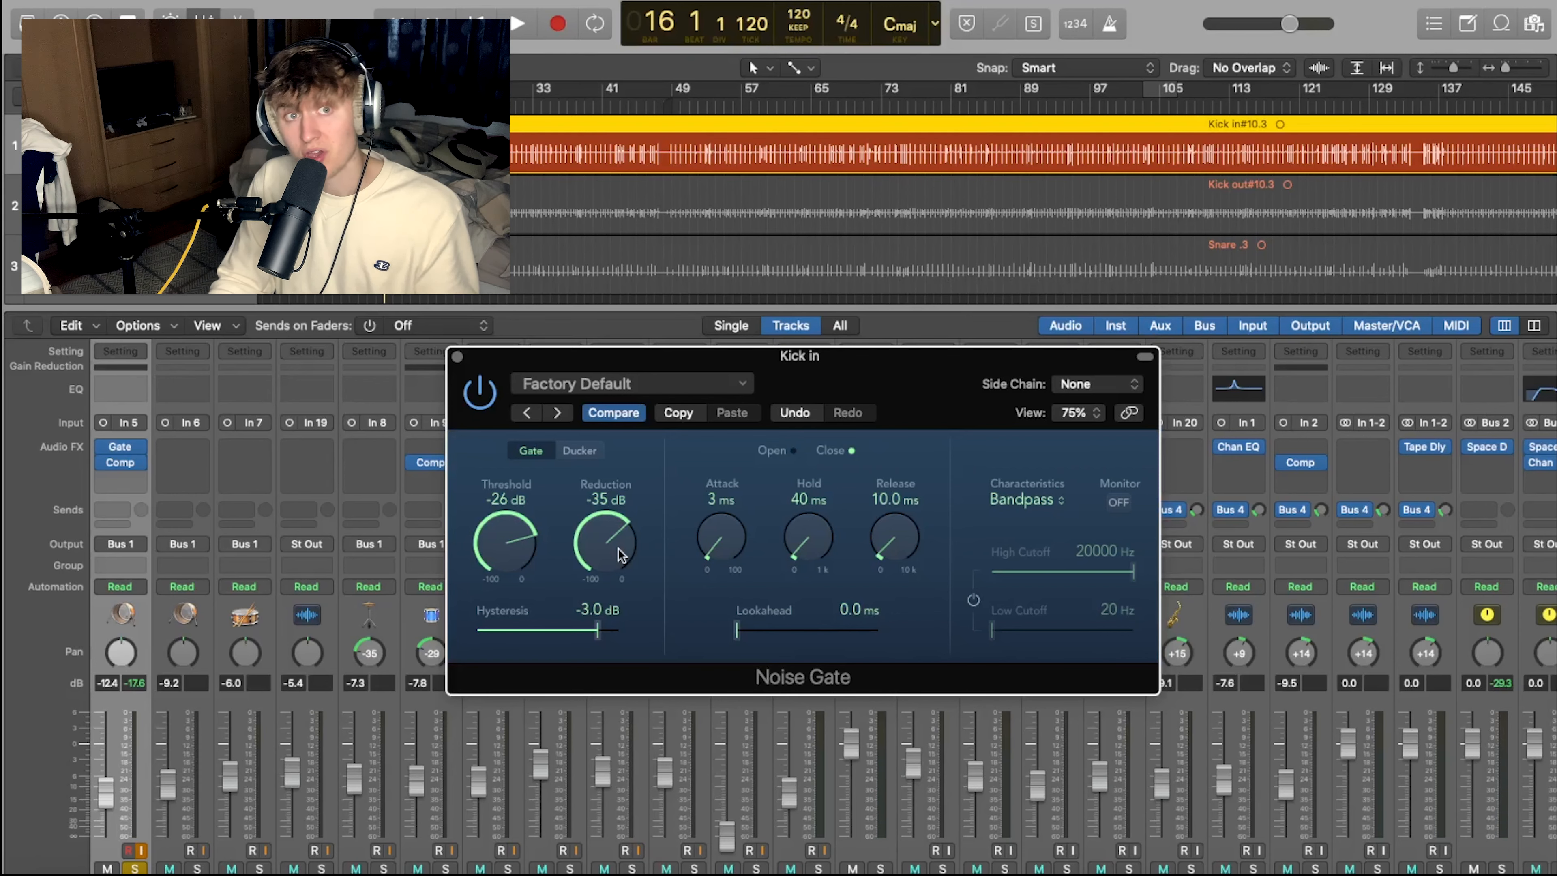
key(space)
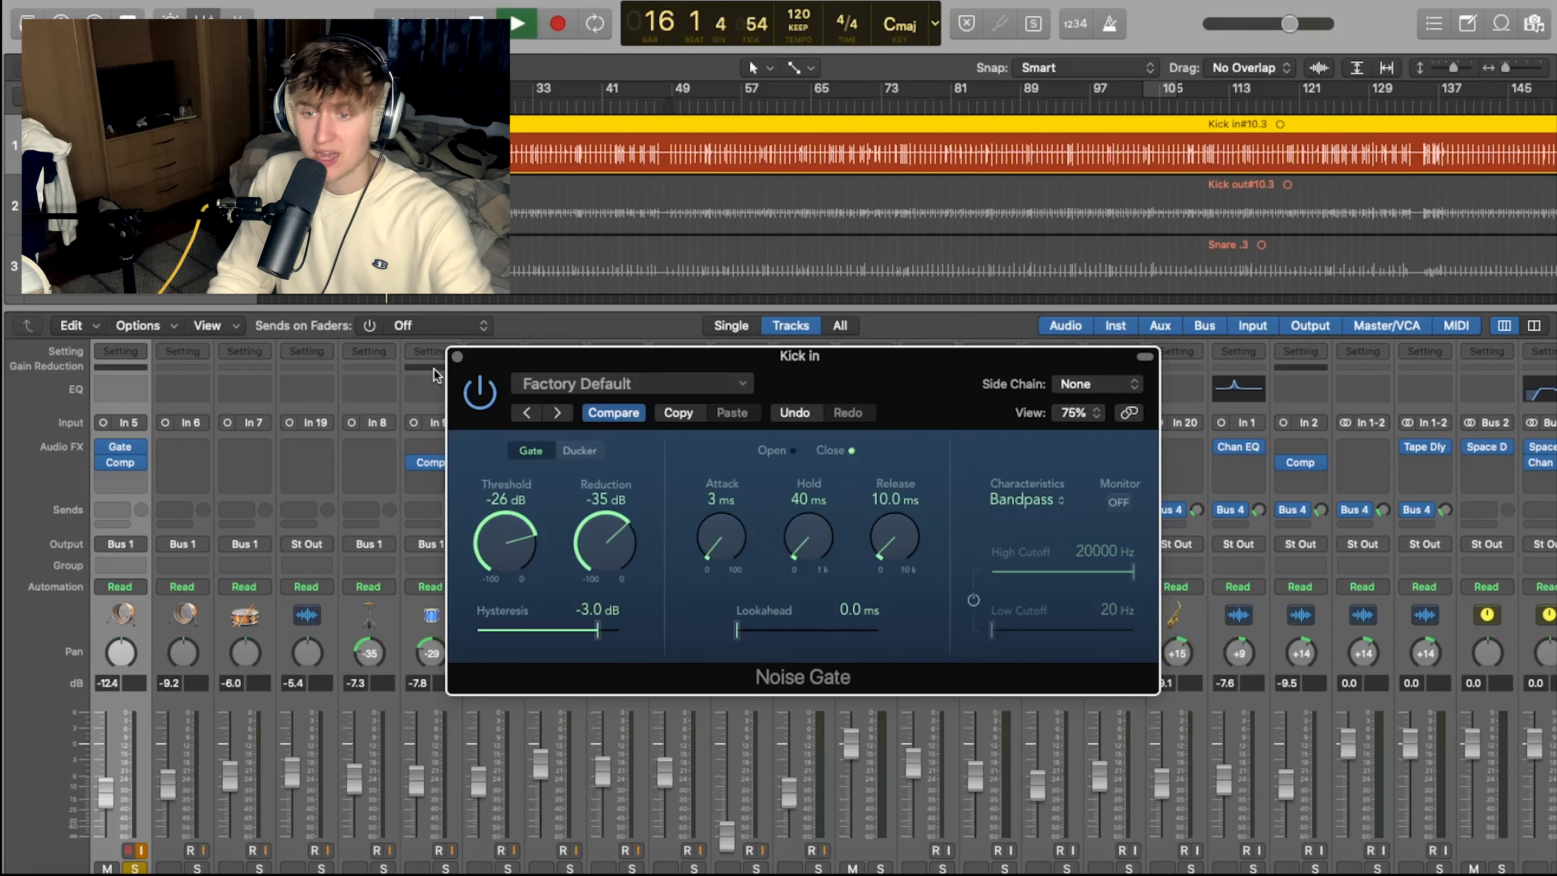
key(space)
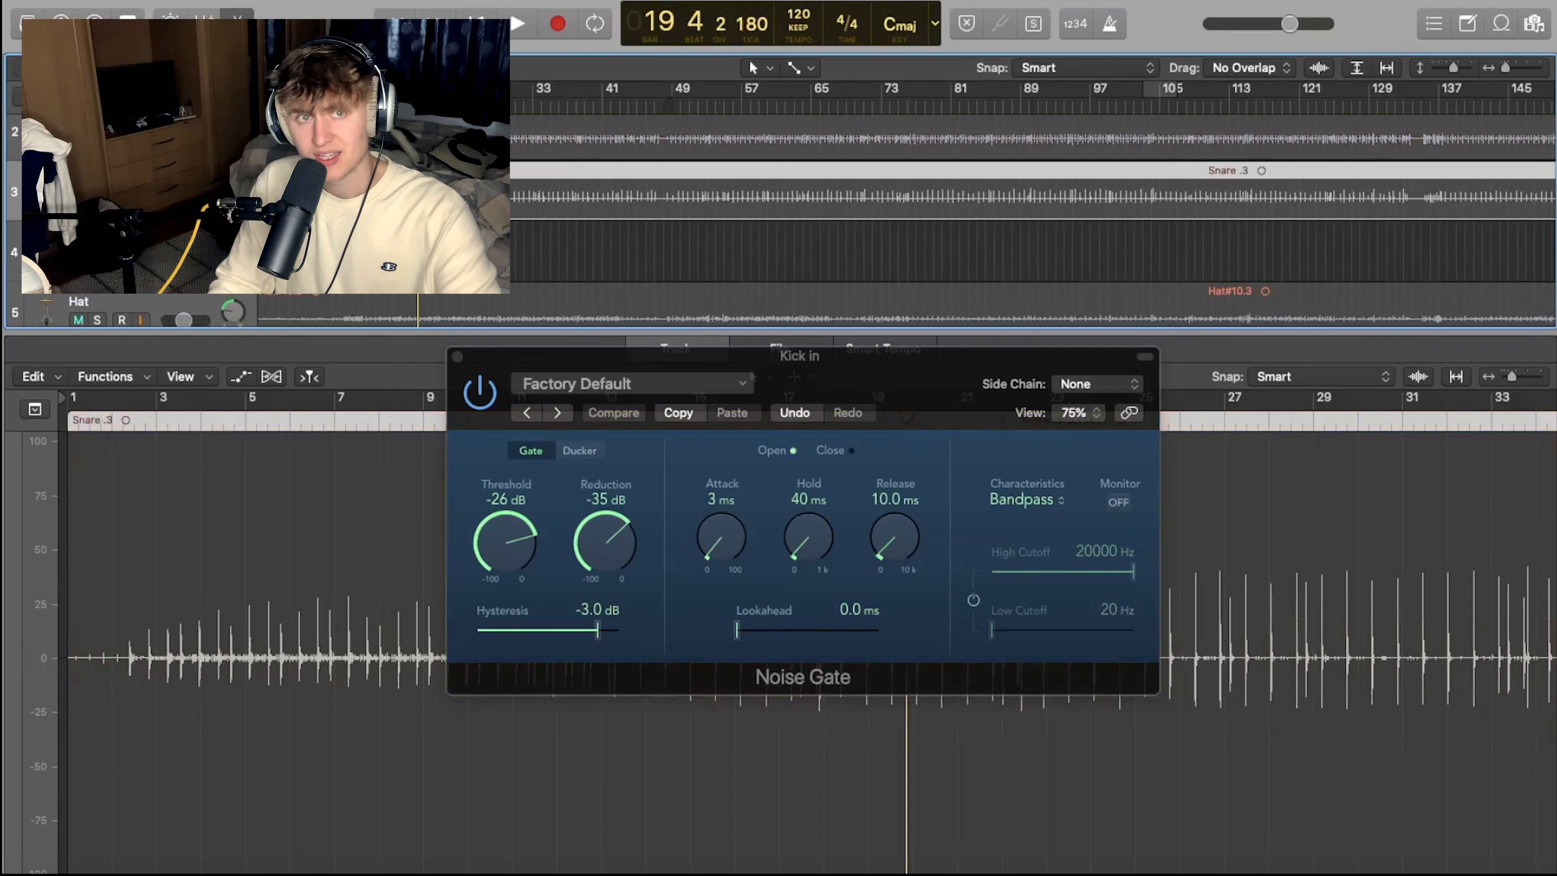
Solo the Snare track and audition it, moving the kick's Noise Gate window aside.
key(s)
scroll(1030, 221, up, 3)
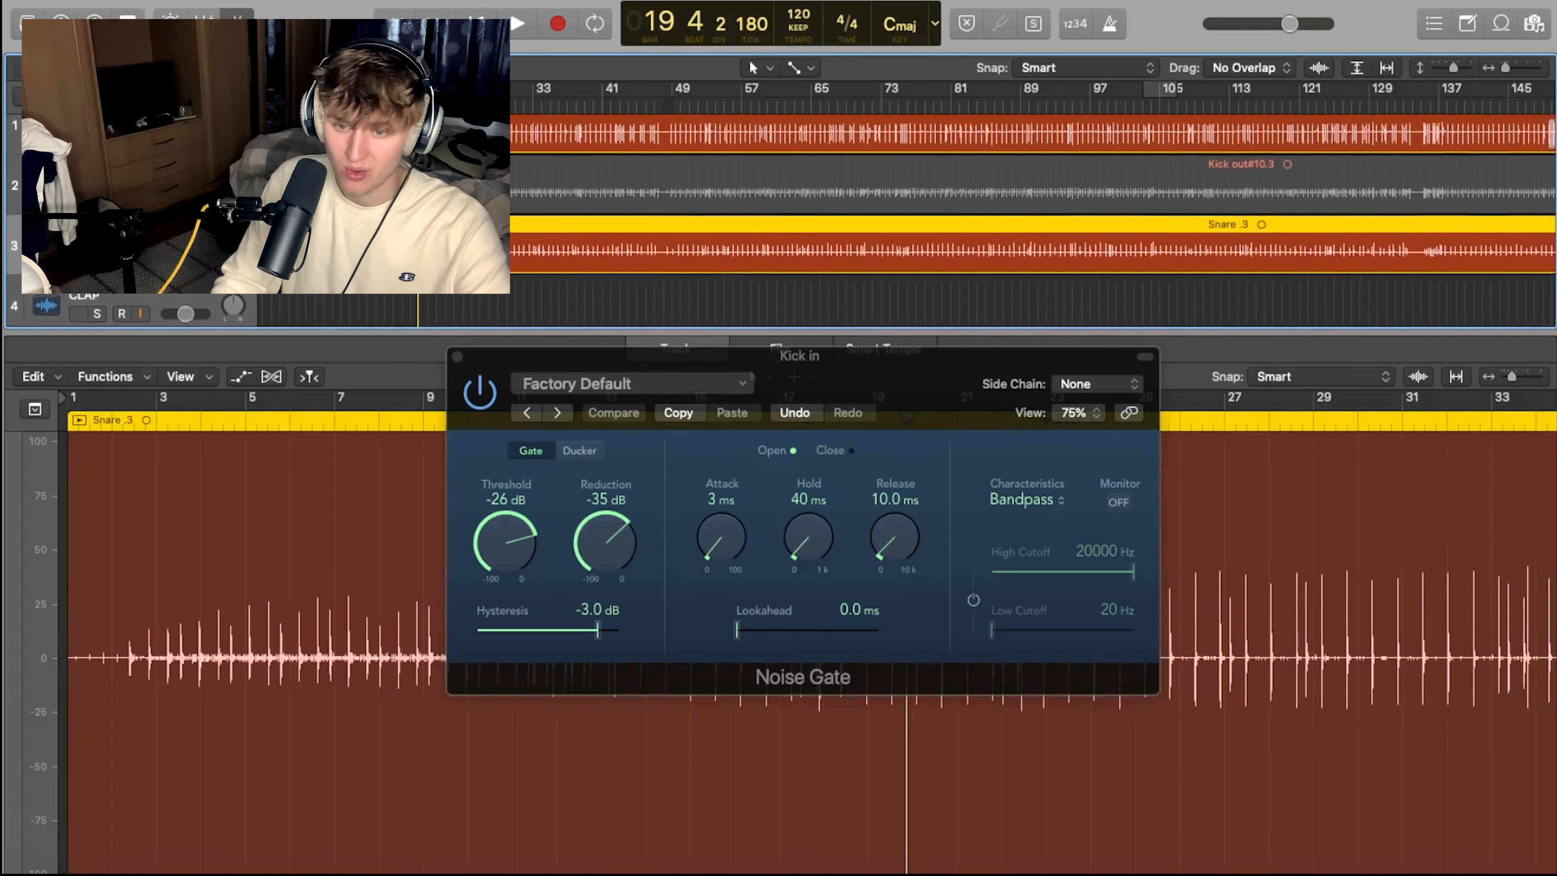
key(space)
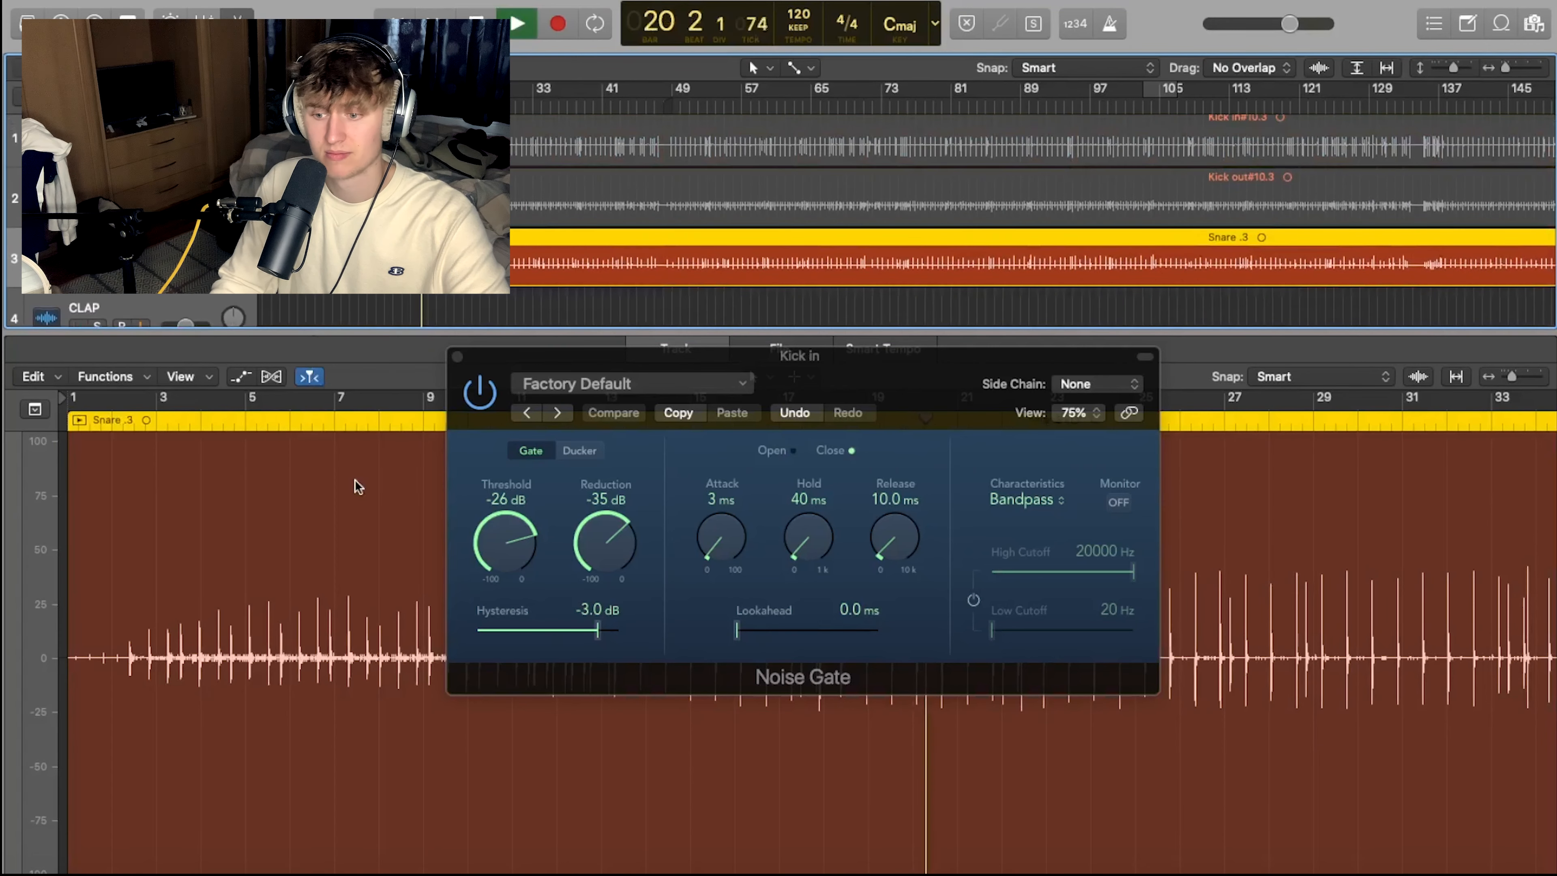
drag(570, 374, 773, 287)
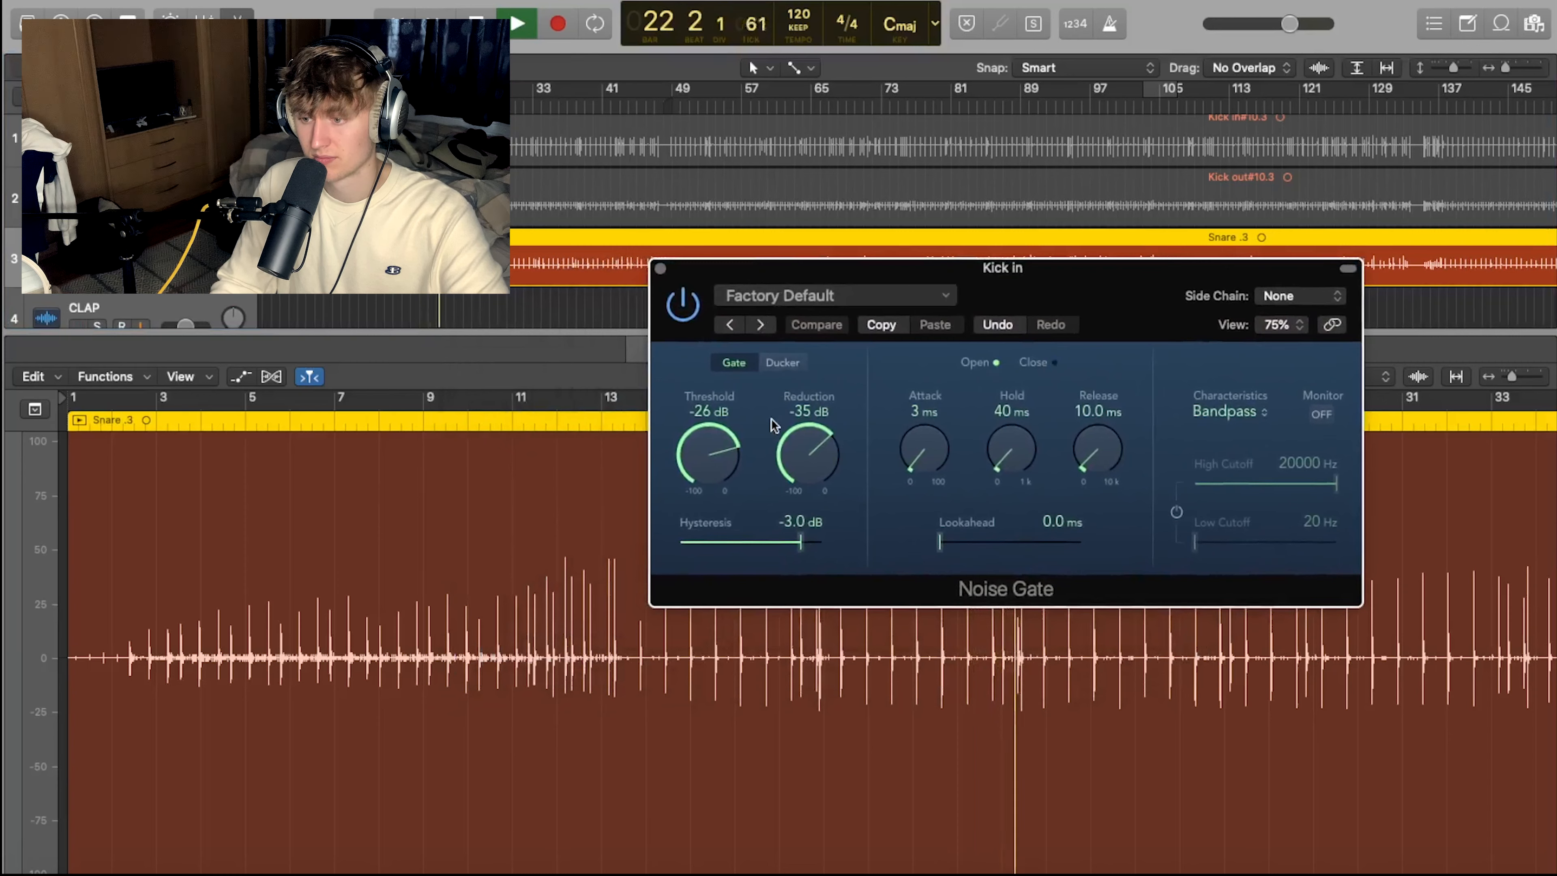
key(space)
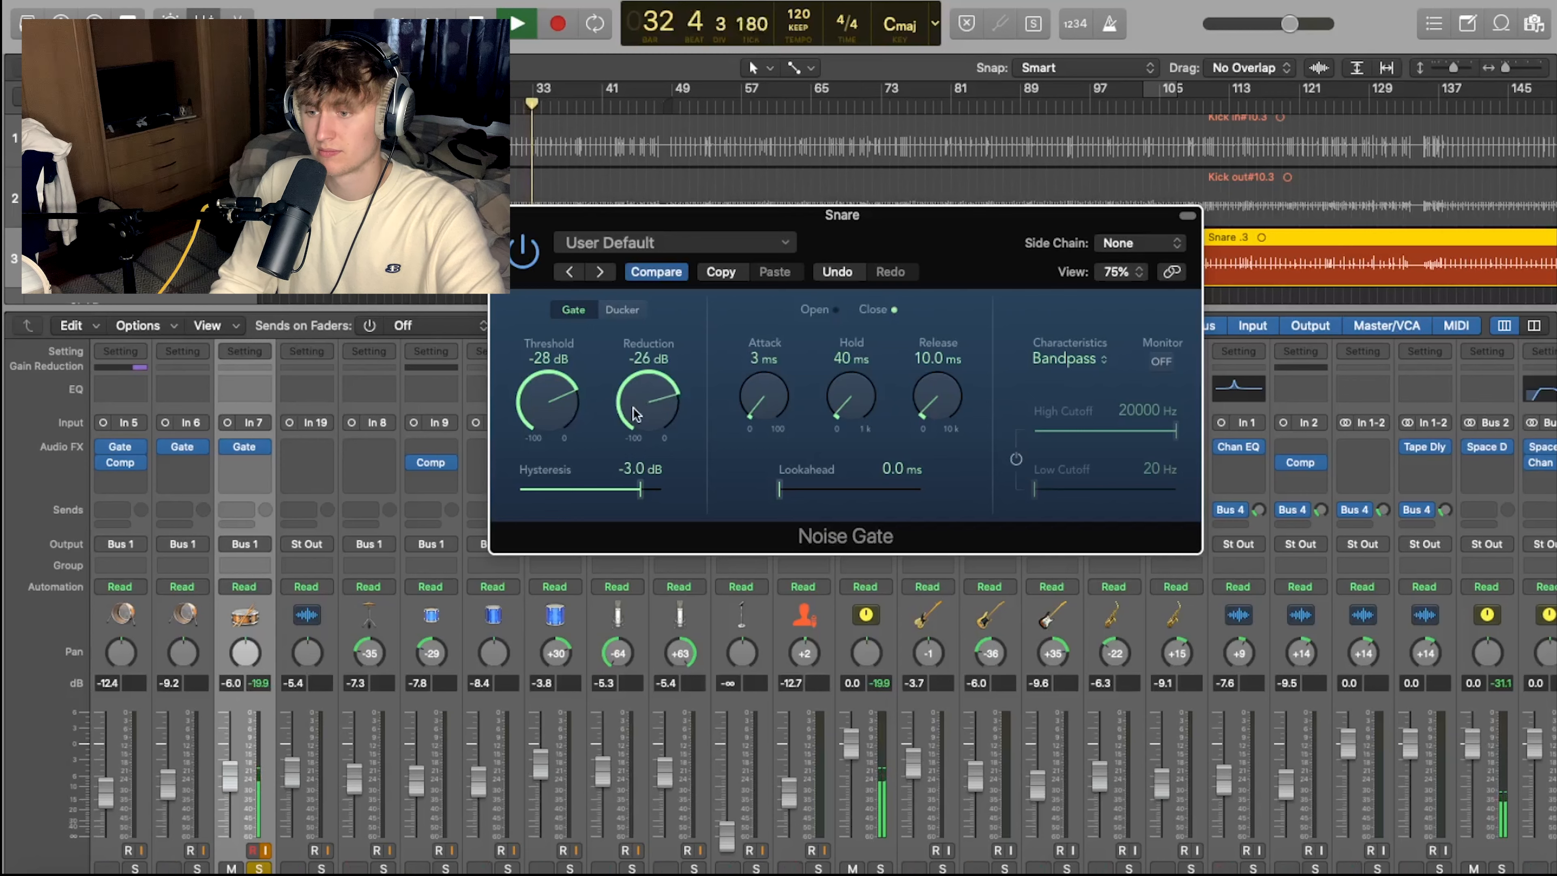
Set the Snare gate's threshold to -32 dB and reduction to -27 dB, then stop playback and close the plug-in.
drag(633, 407, 568, 412)
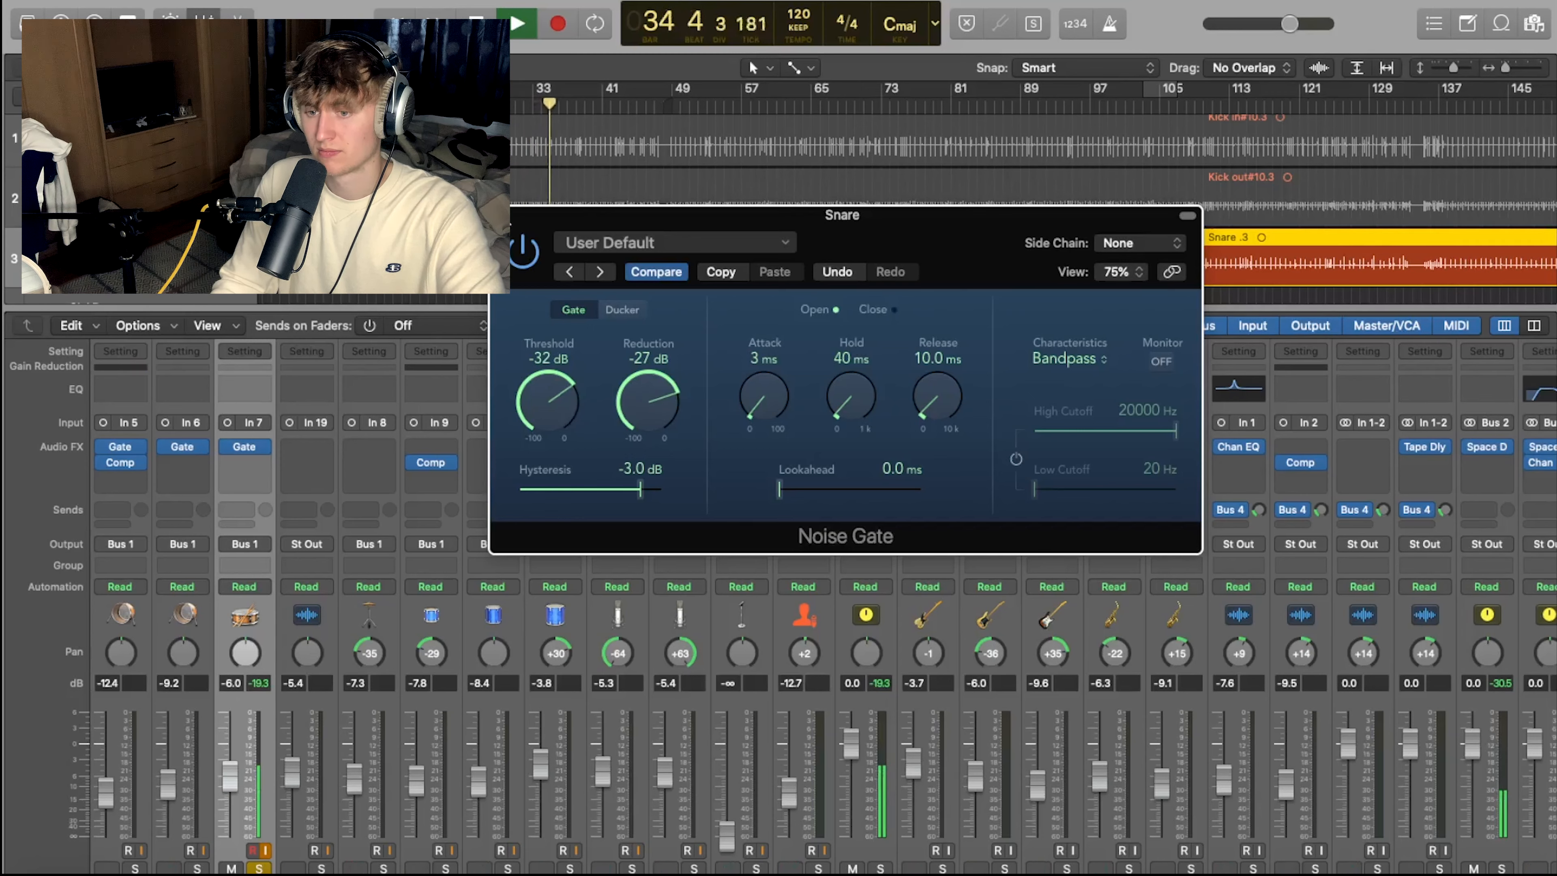
click(502, 215)
key(space)
Solo Tom 1, Tom 2 and Floor tom, take the Hat out of solo, and audition the toms.
scroll(652, 236, down, 1)
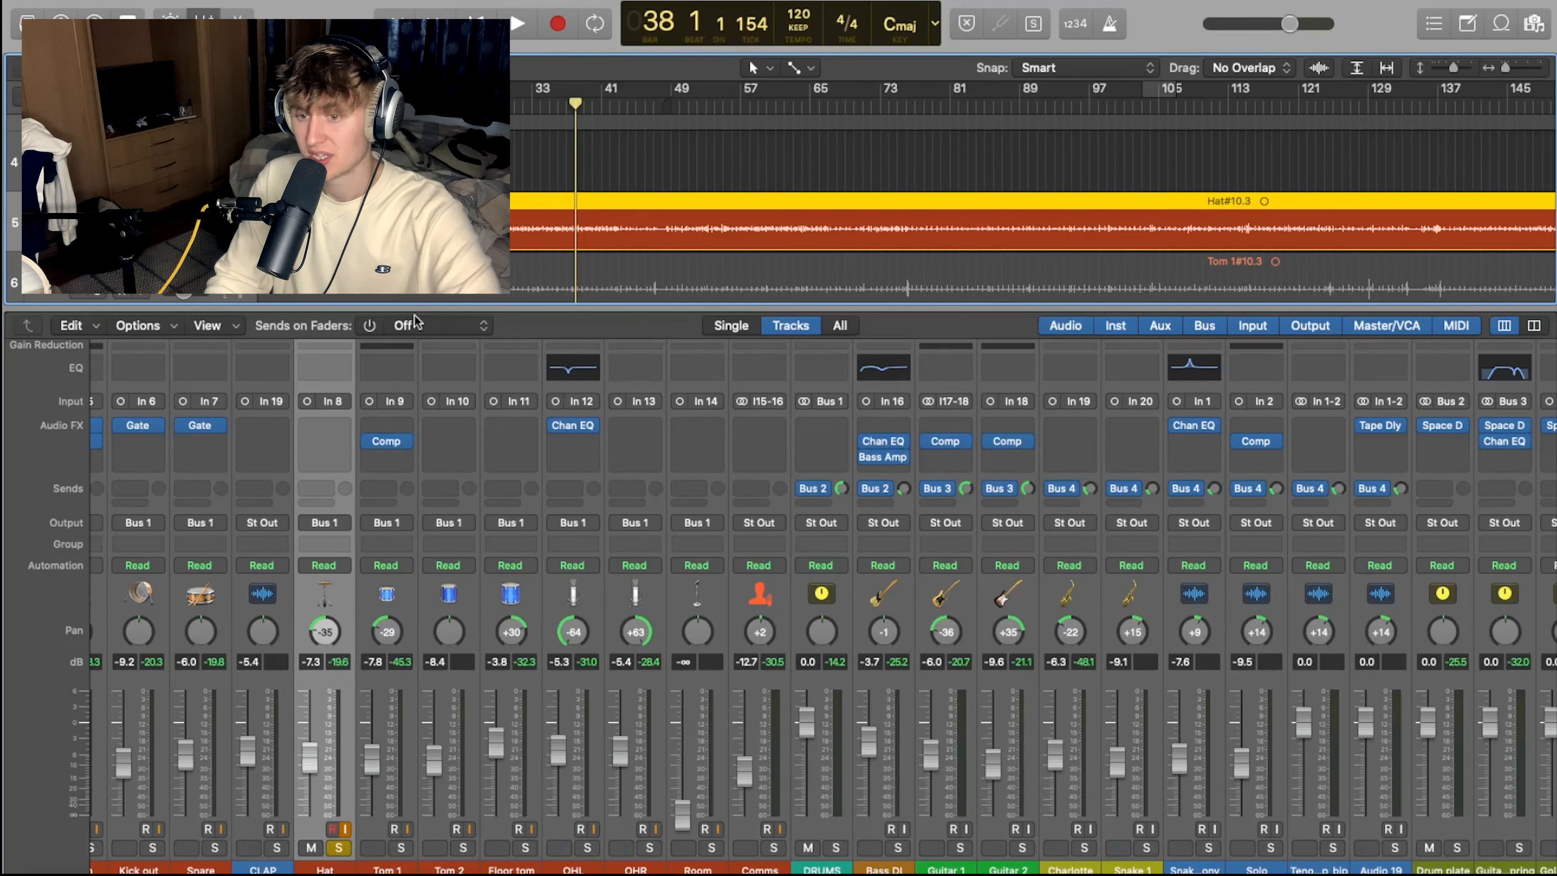
click(400, 847)
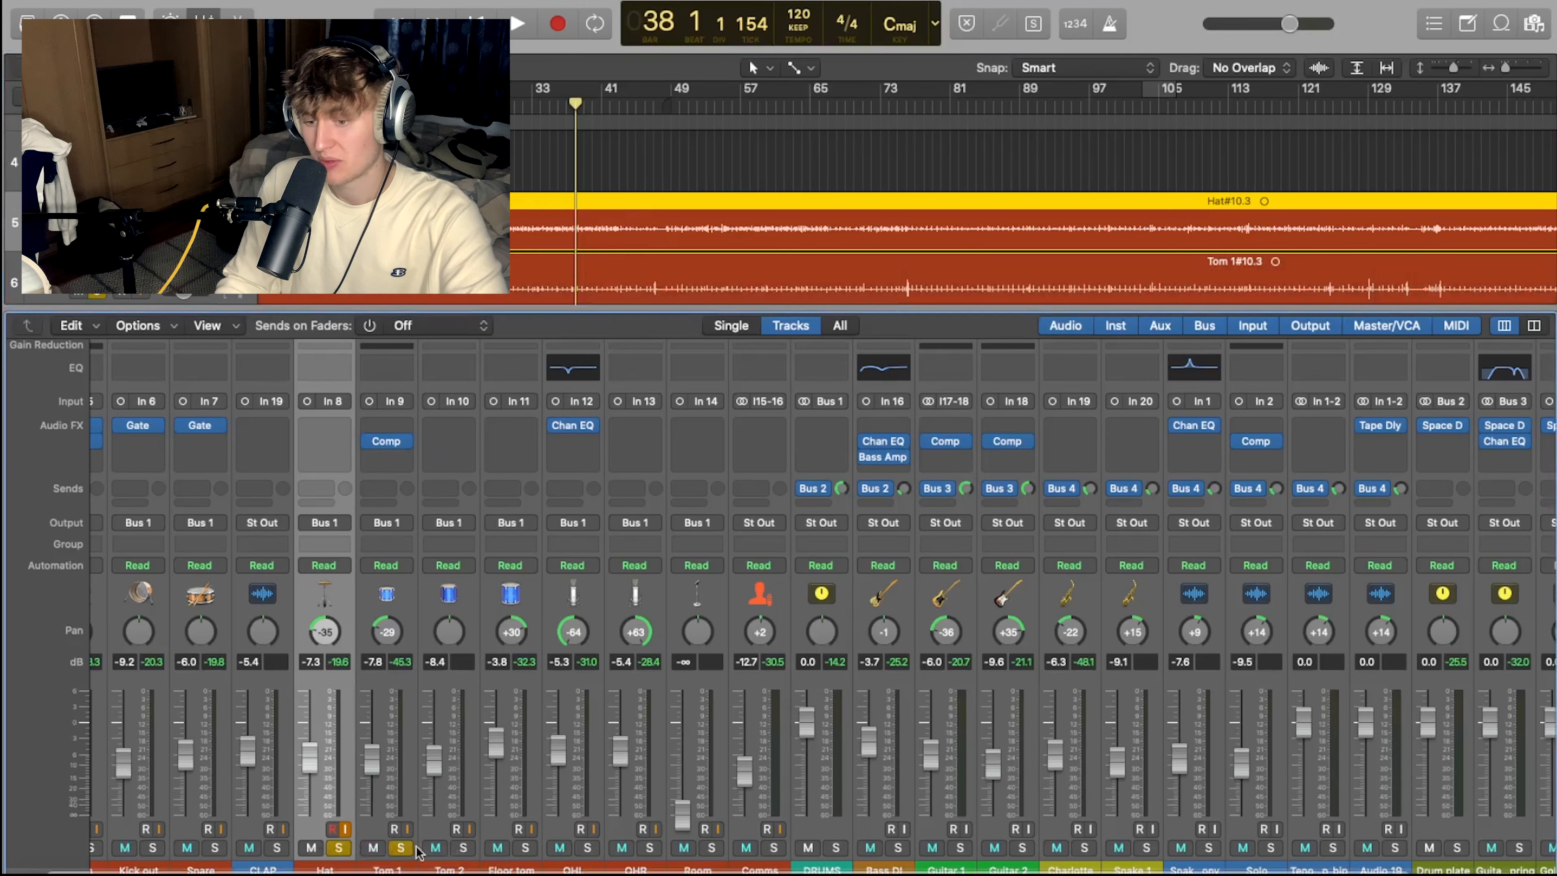
click(463, 847)
click(519, 848)
key(space)
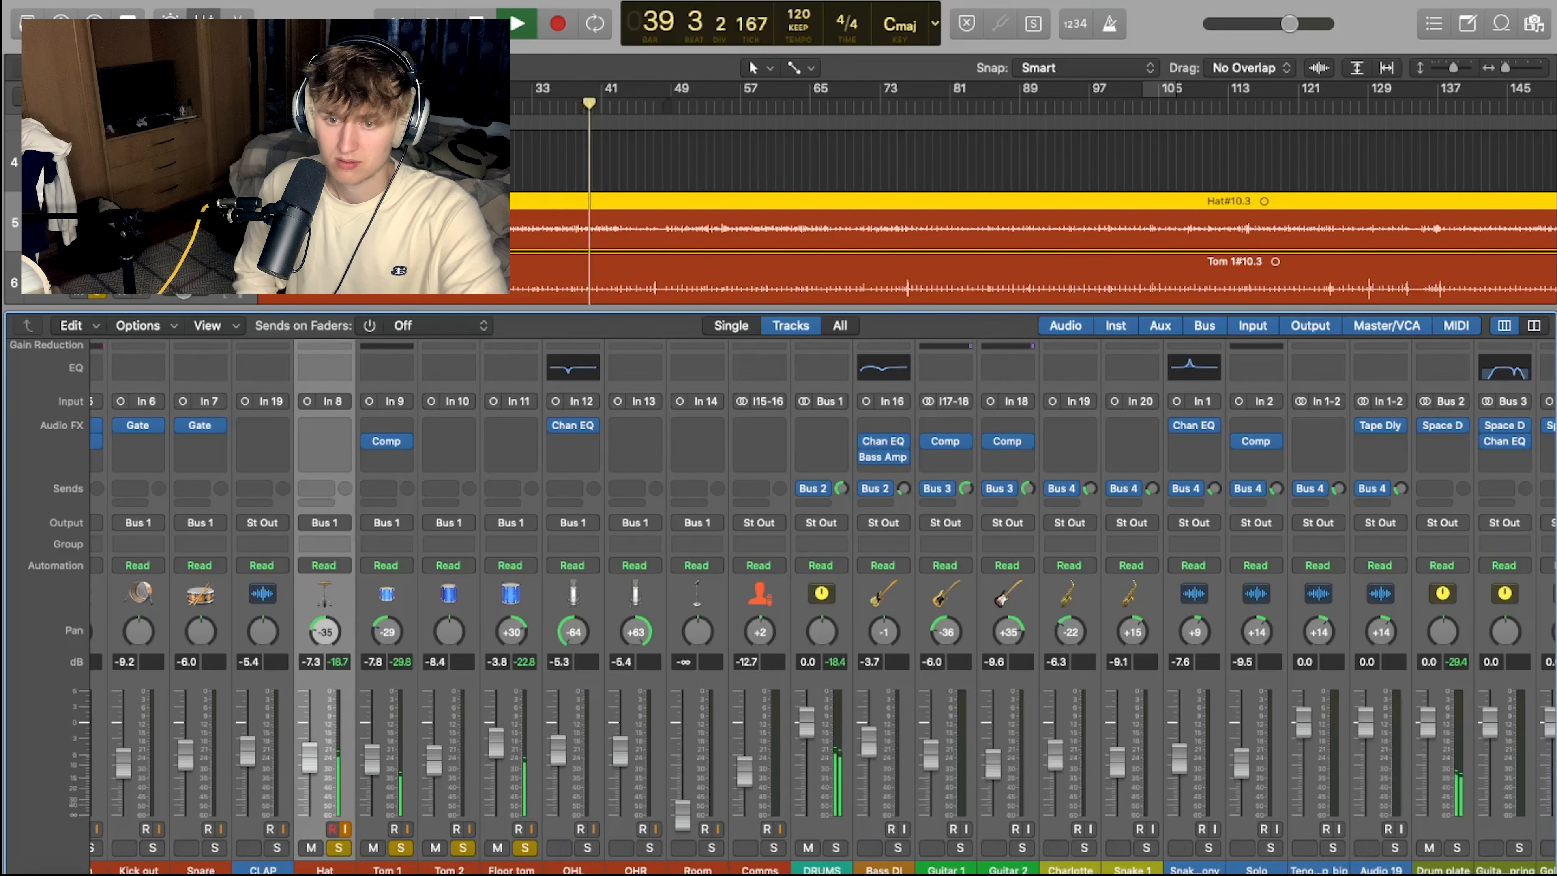
click(97, 234)
scroll(547, 182, down, 3)
scroll(546, 182, down, 2)
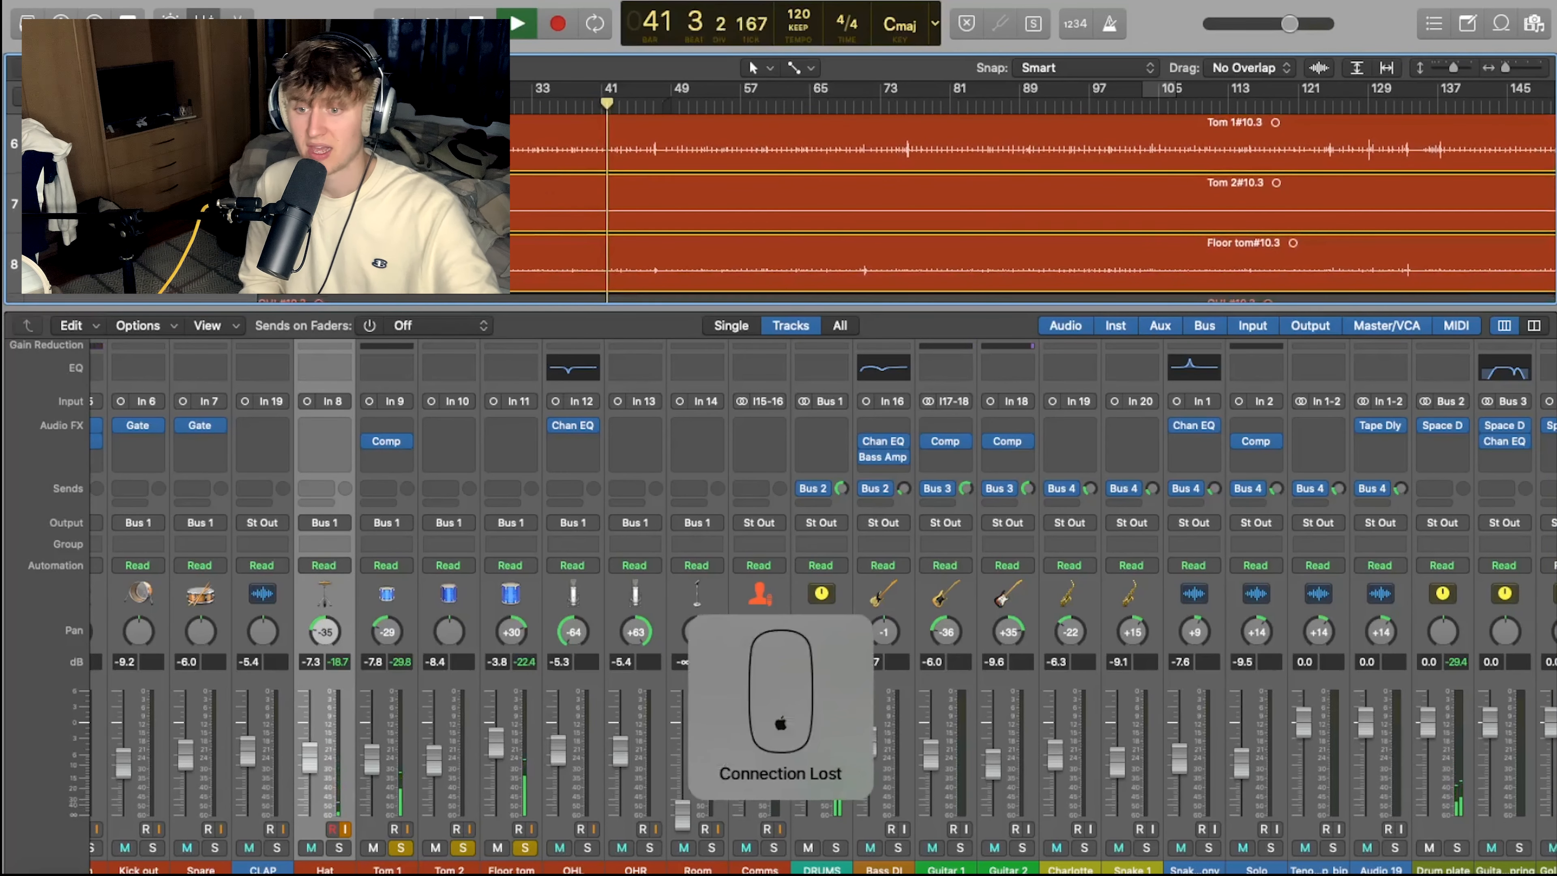
key(space)
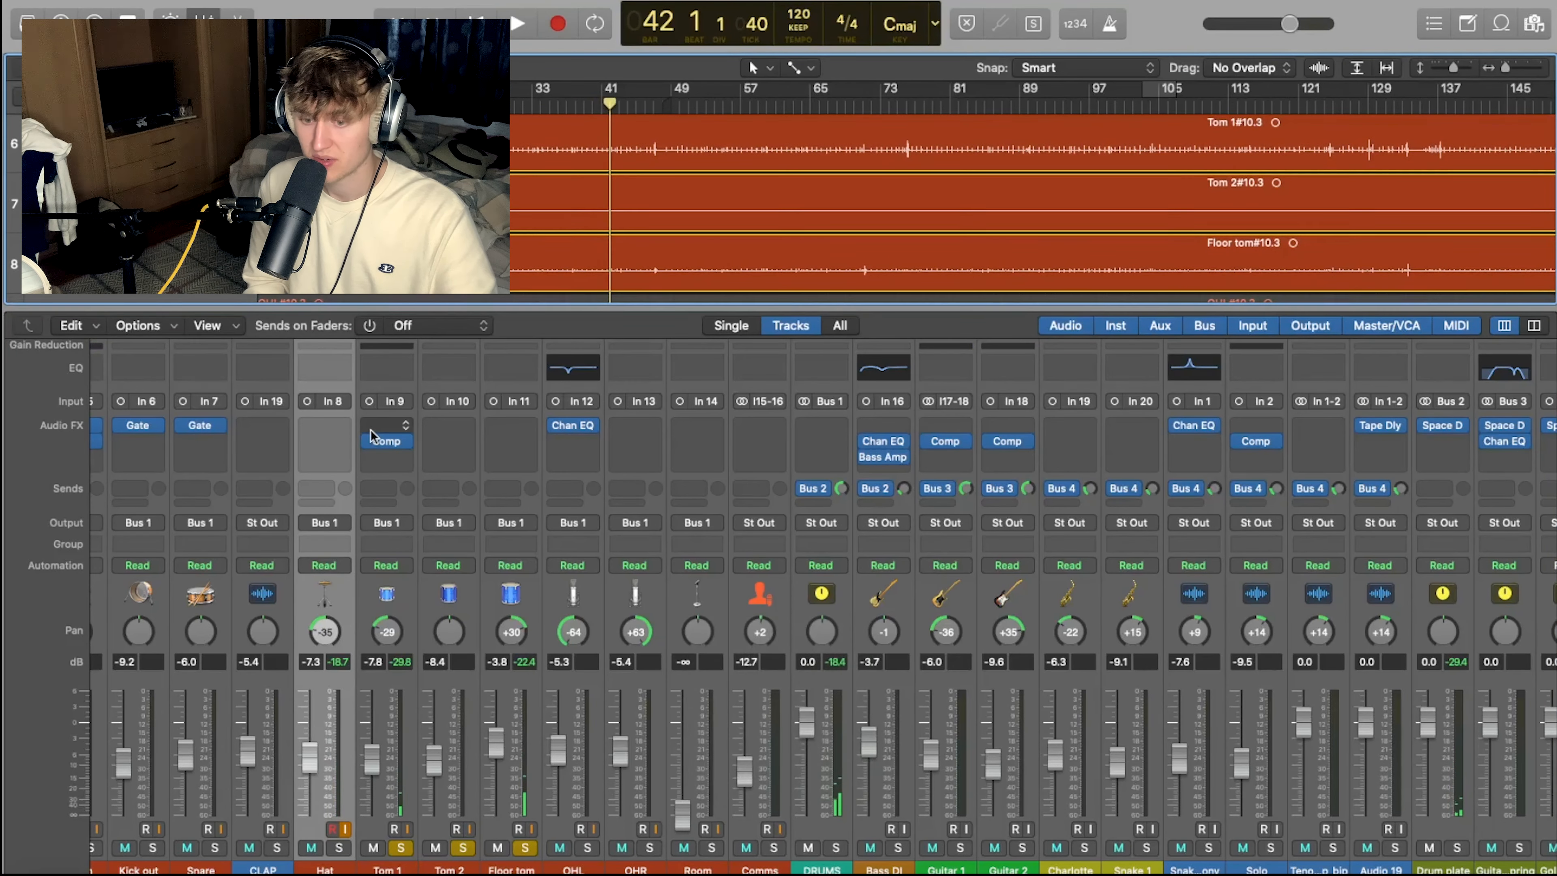
Insert a Noise Gate above the compressor on Tom 1 with a threshold of -28 dB and a reduction of -25 dB.
click(371, 433)
click(513, 466)
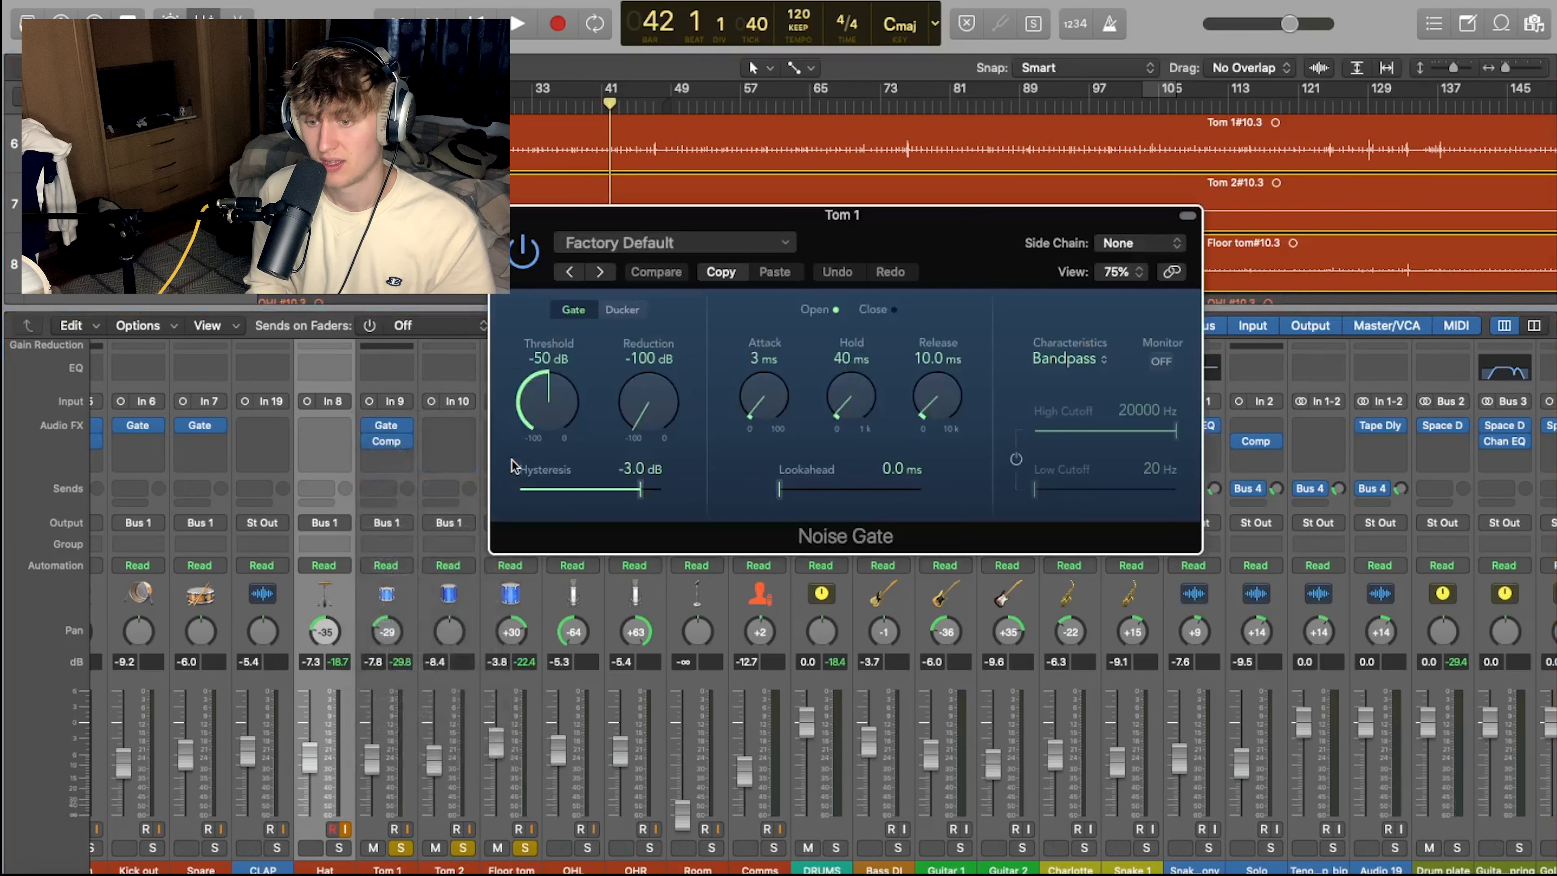
drag(549, 414, 547, 383)
drag(648, 401, 639, 201)
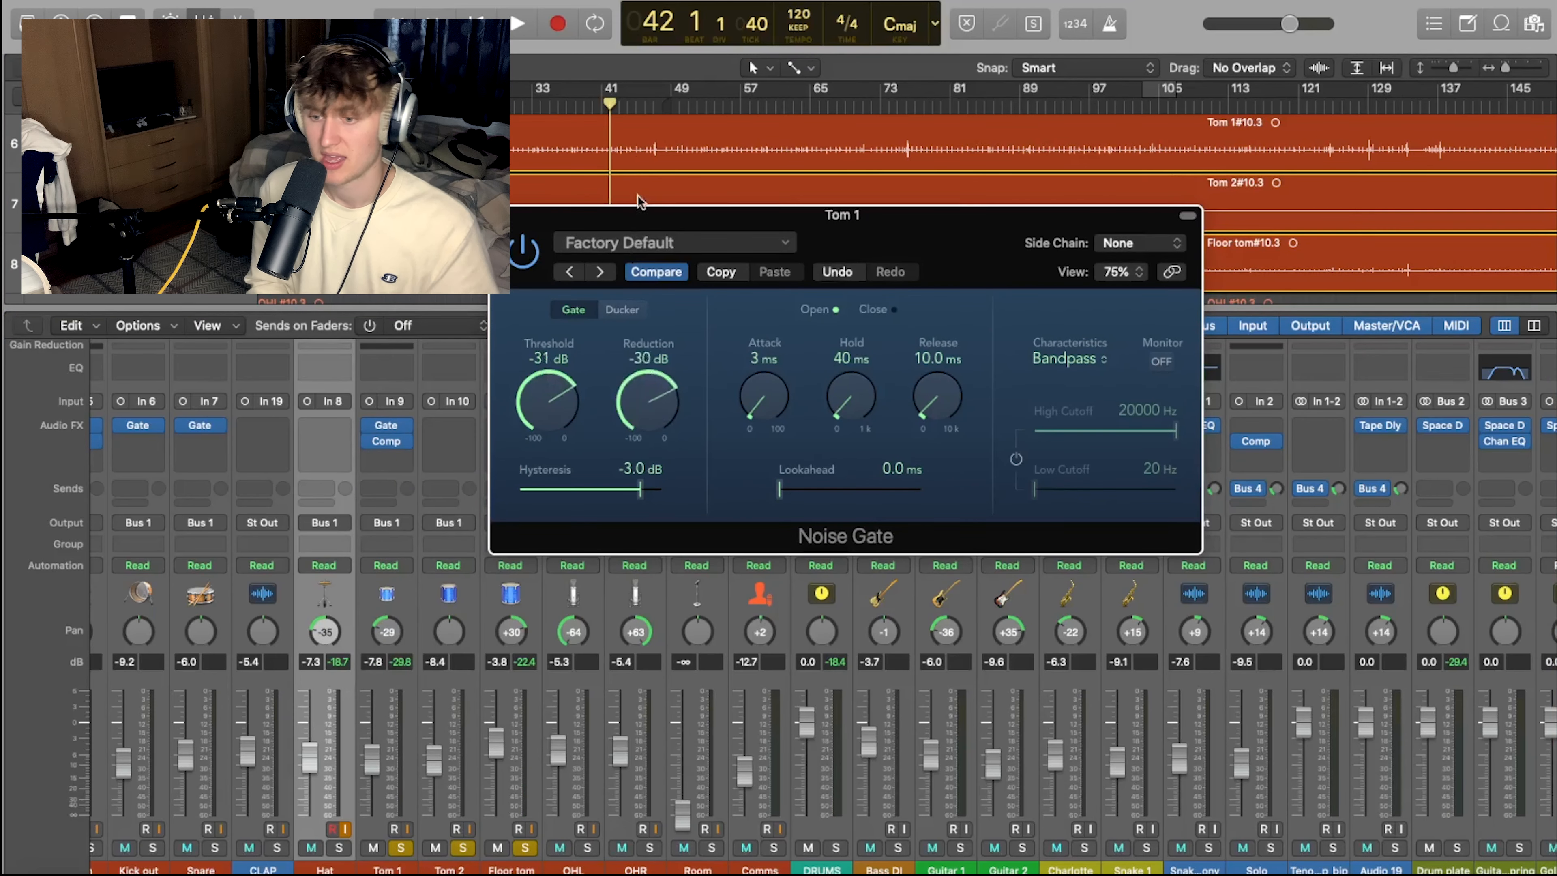
key(space)
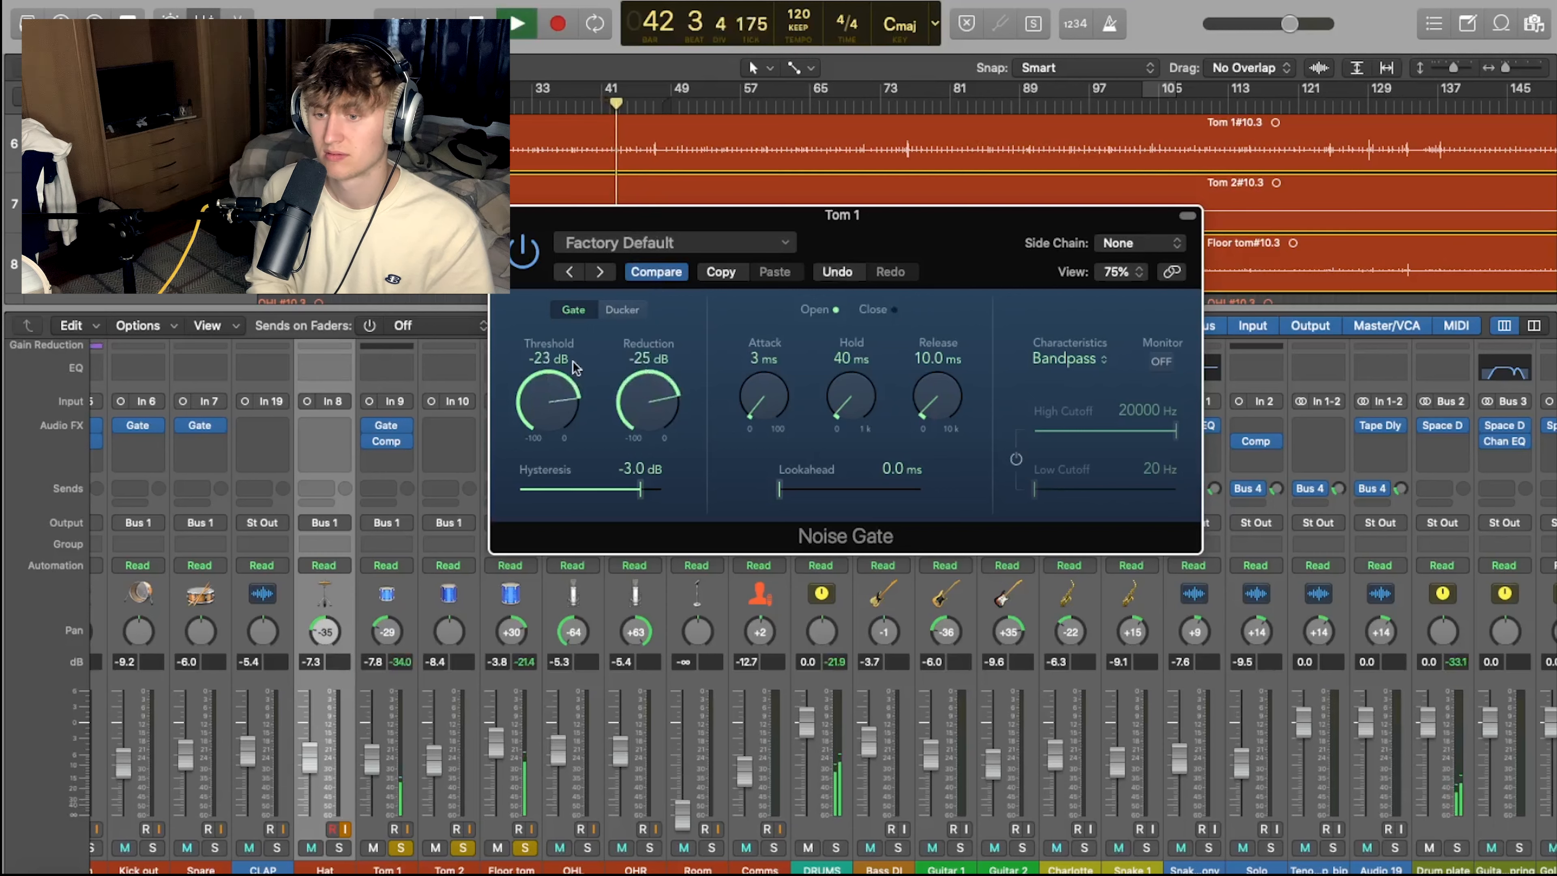
mouse_move(575, 367)
mouse_down()
mouse_move(572, 337)
mouse_move(574, 378)
mouse_move(550, 378)
mouse_up()
Unsolo Tom 2 and Floor tom, audition the gated Tom 1 alone, and close its Noise Gate.
click(463, 848)
click(523, 848)
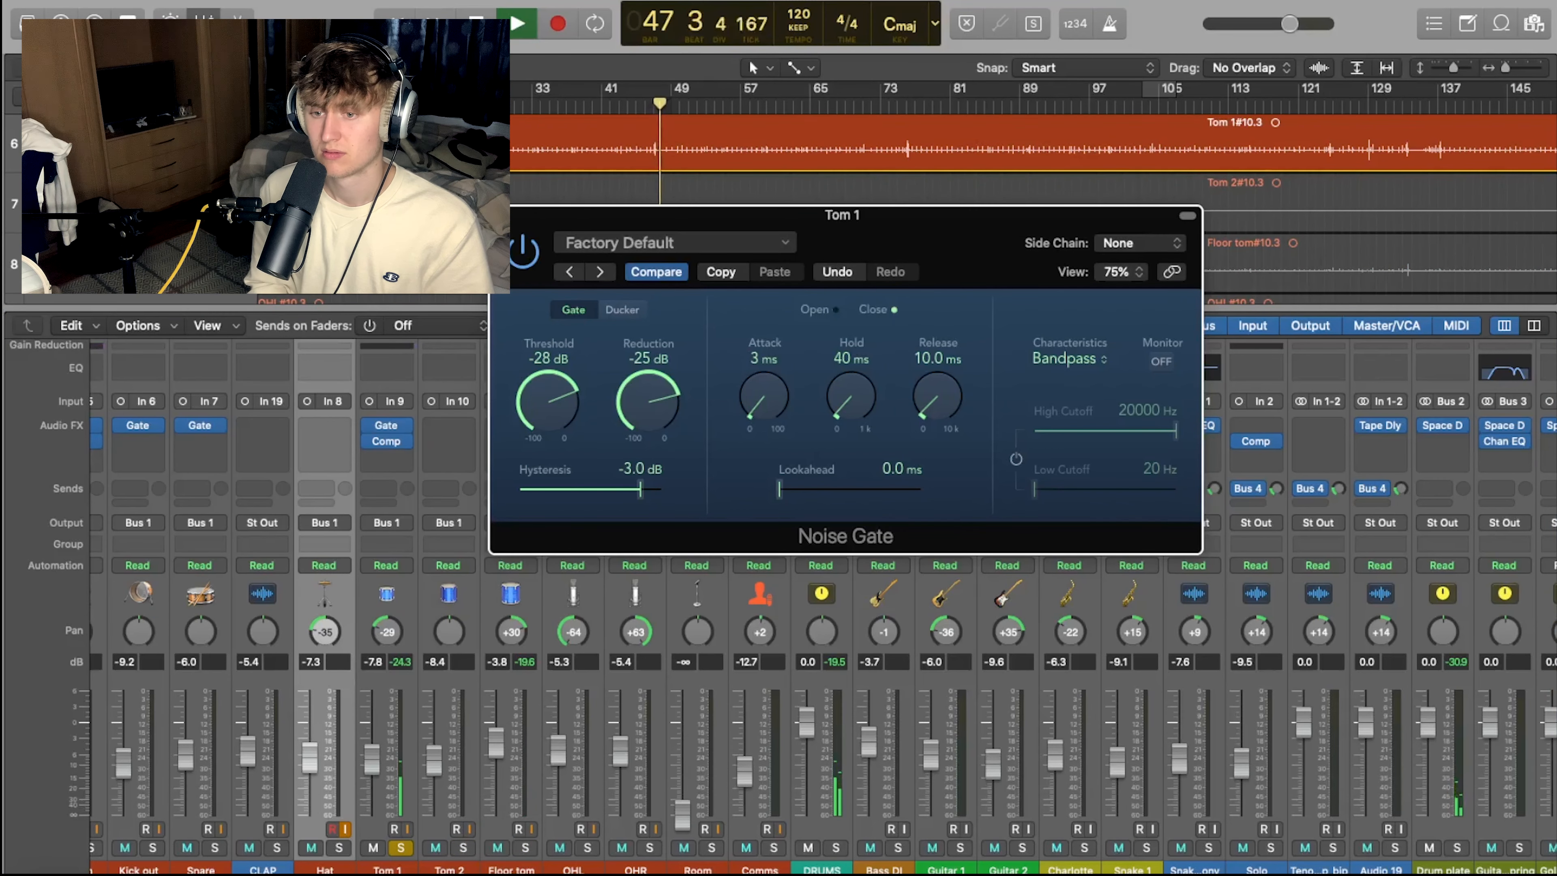
key(space)
click(501, 215)
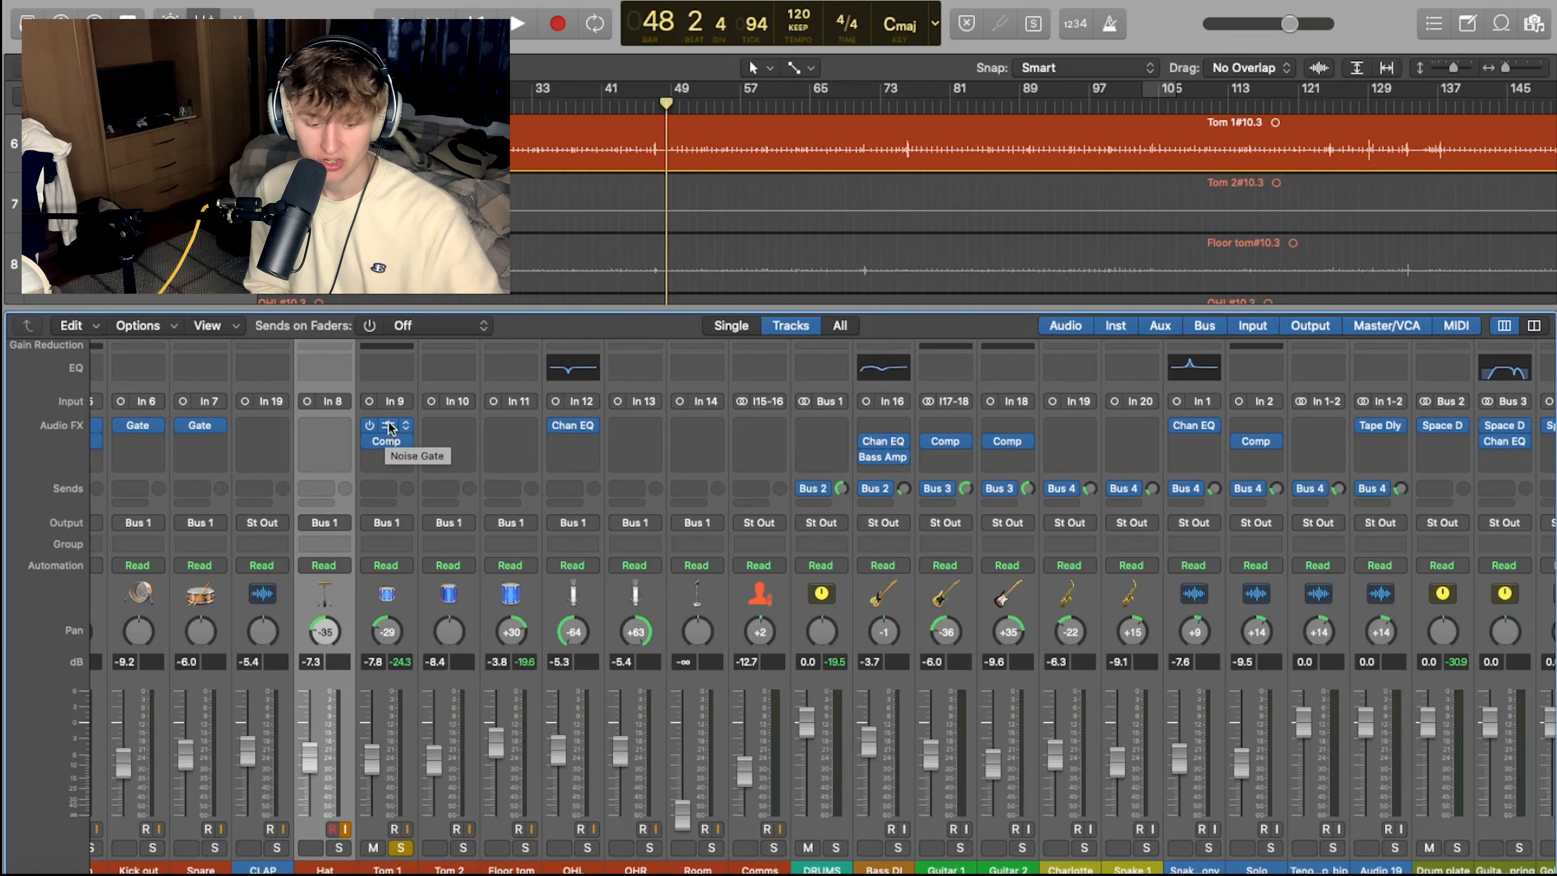
Copy Tom 1's Noise Gate to Tom 2 and Floor tom, and remove the Channel EQ from OHL.
drag(390, 428, 514, 422)
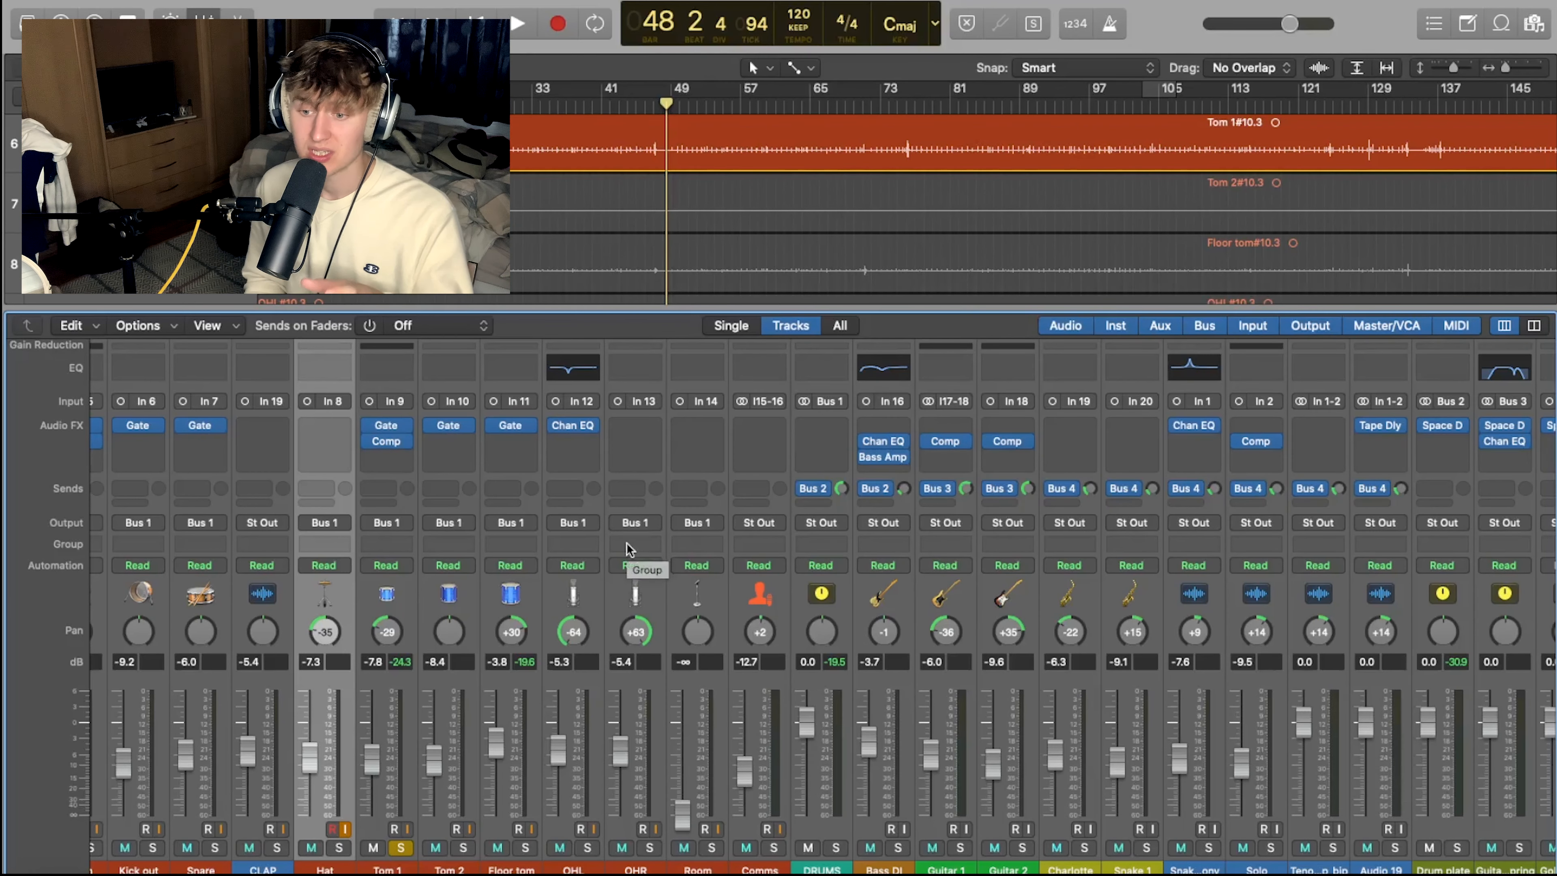
drag(572, 425, 621, 457)
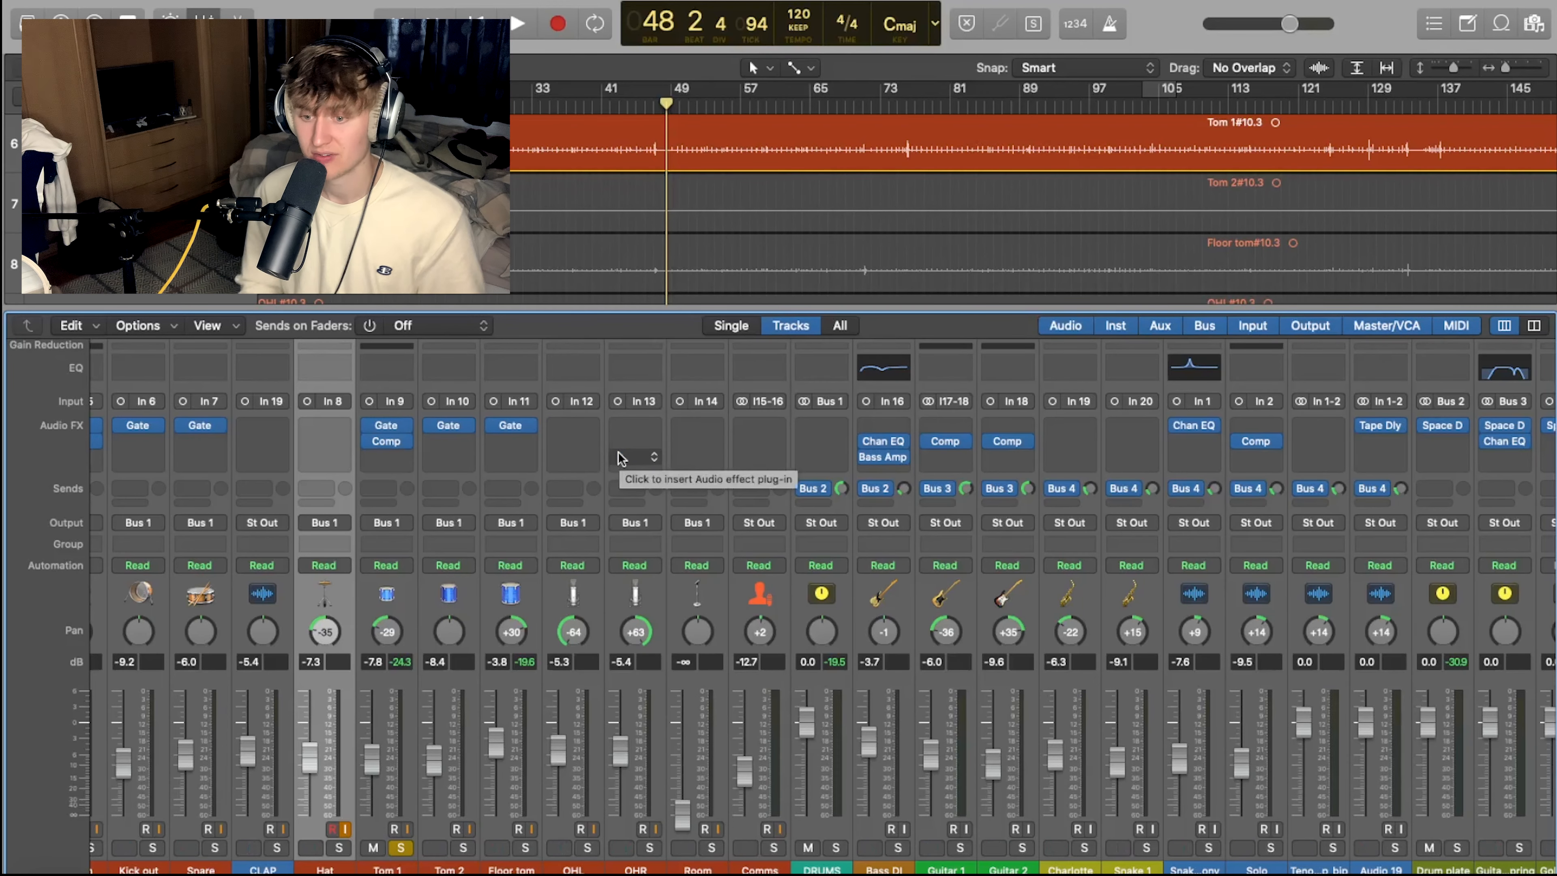
Solo the Kick in track, take Tom 1 out of solo, and audition the gated kick.
scroll(619, 457, up, 3)
scroll(619, 457, left, 2)
scroll(276, 214, up, 5)
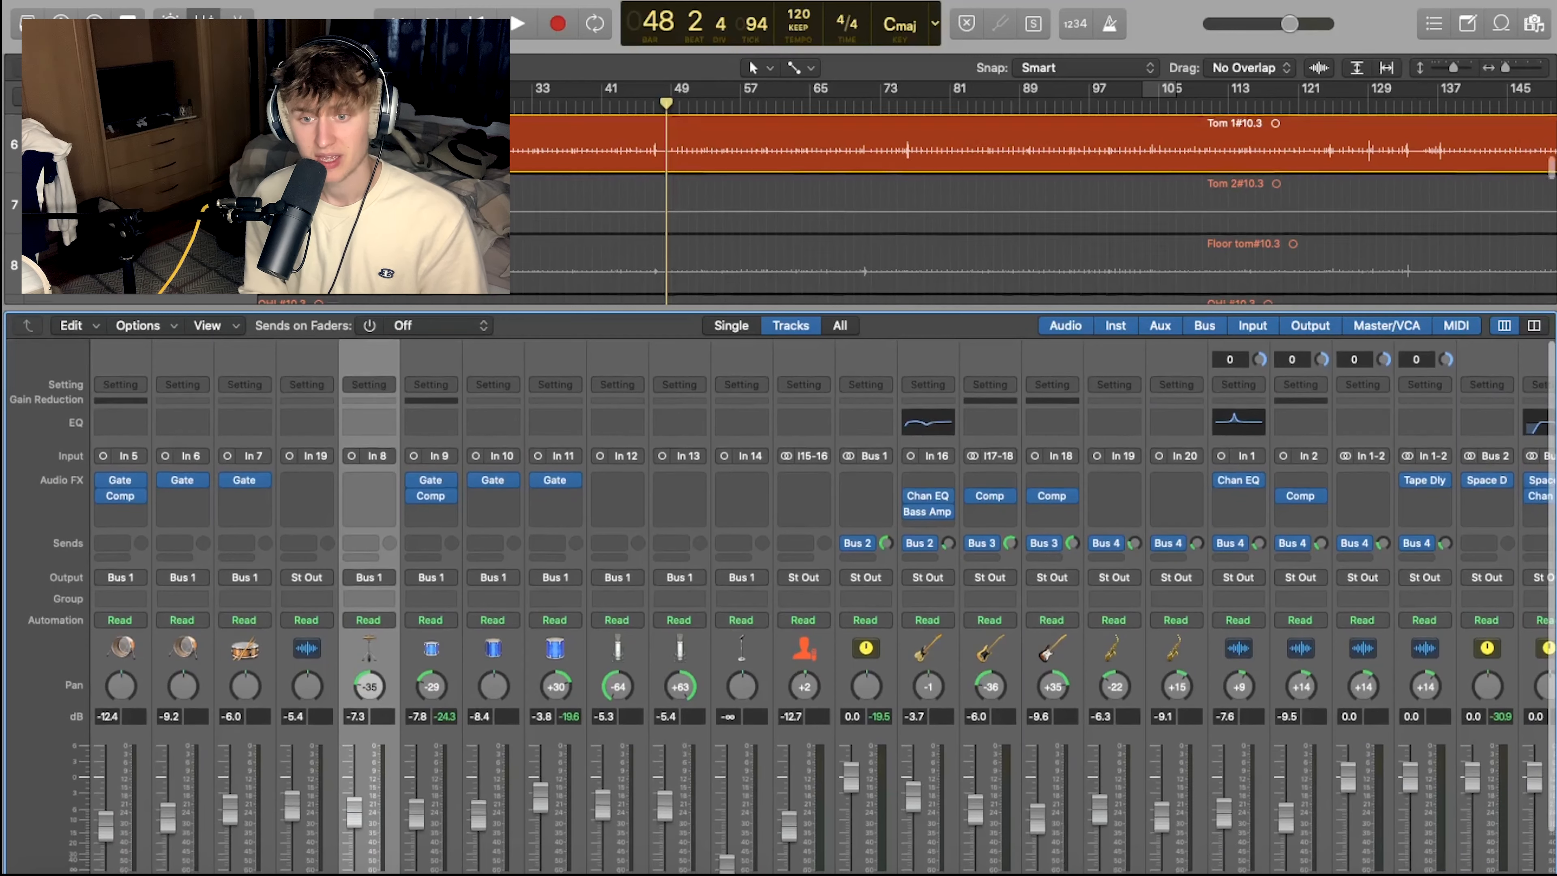
click(116, 156)
scroll(163, 560, down, 2)
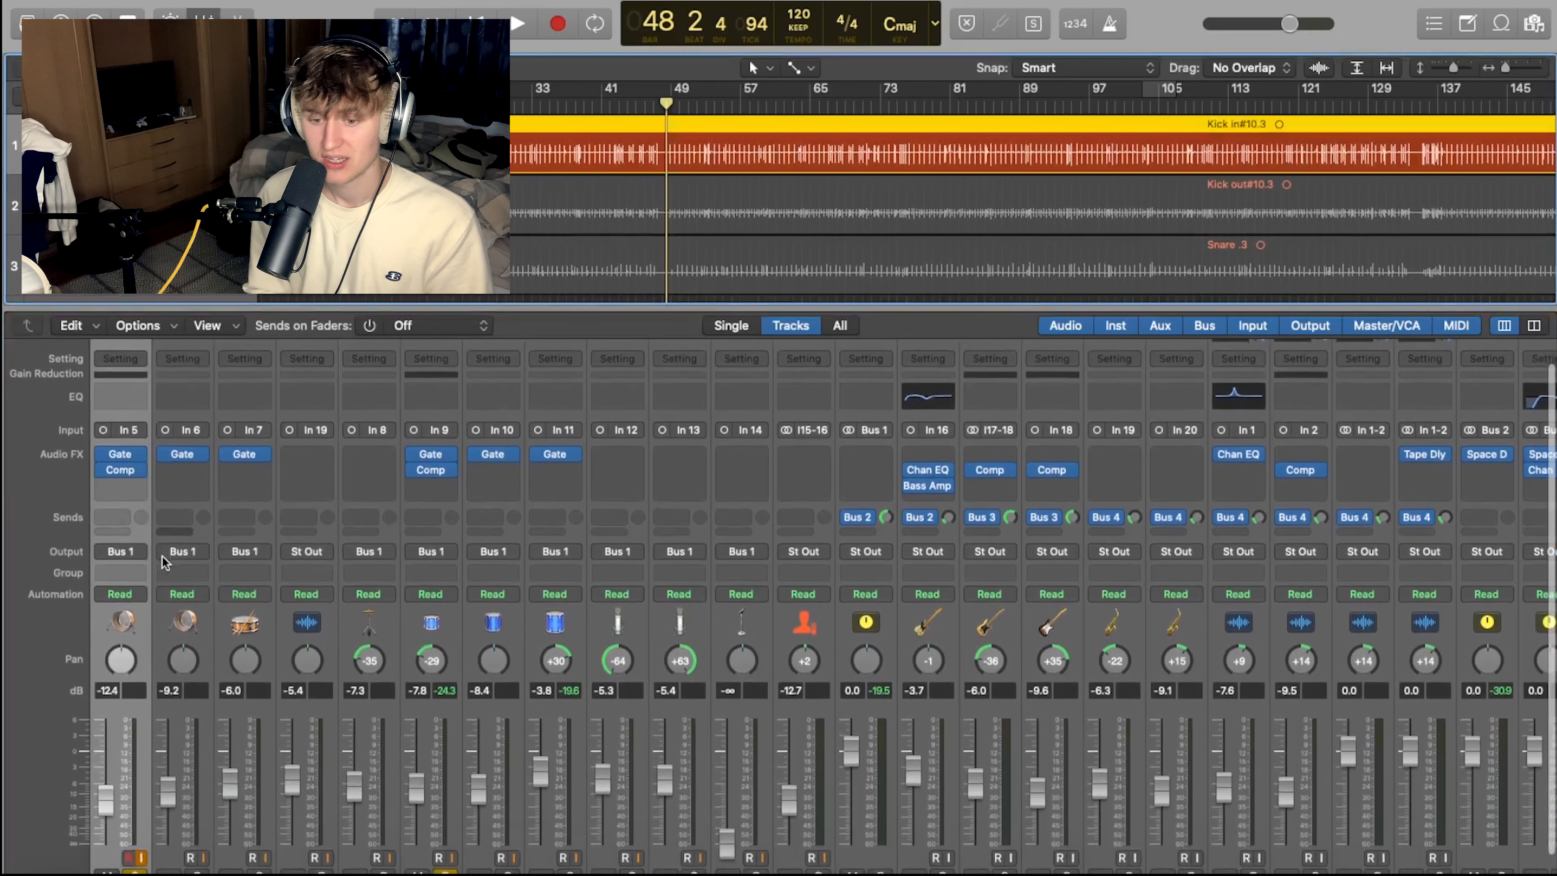
scroll(163, 562, up, 2)
scroll(163, 563, down, 3)
click(441, 850)
key(space)
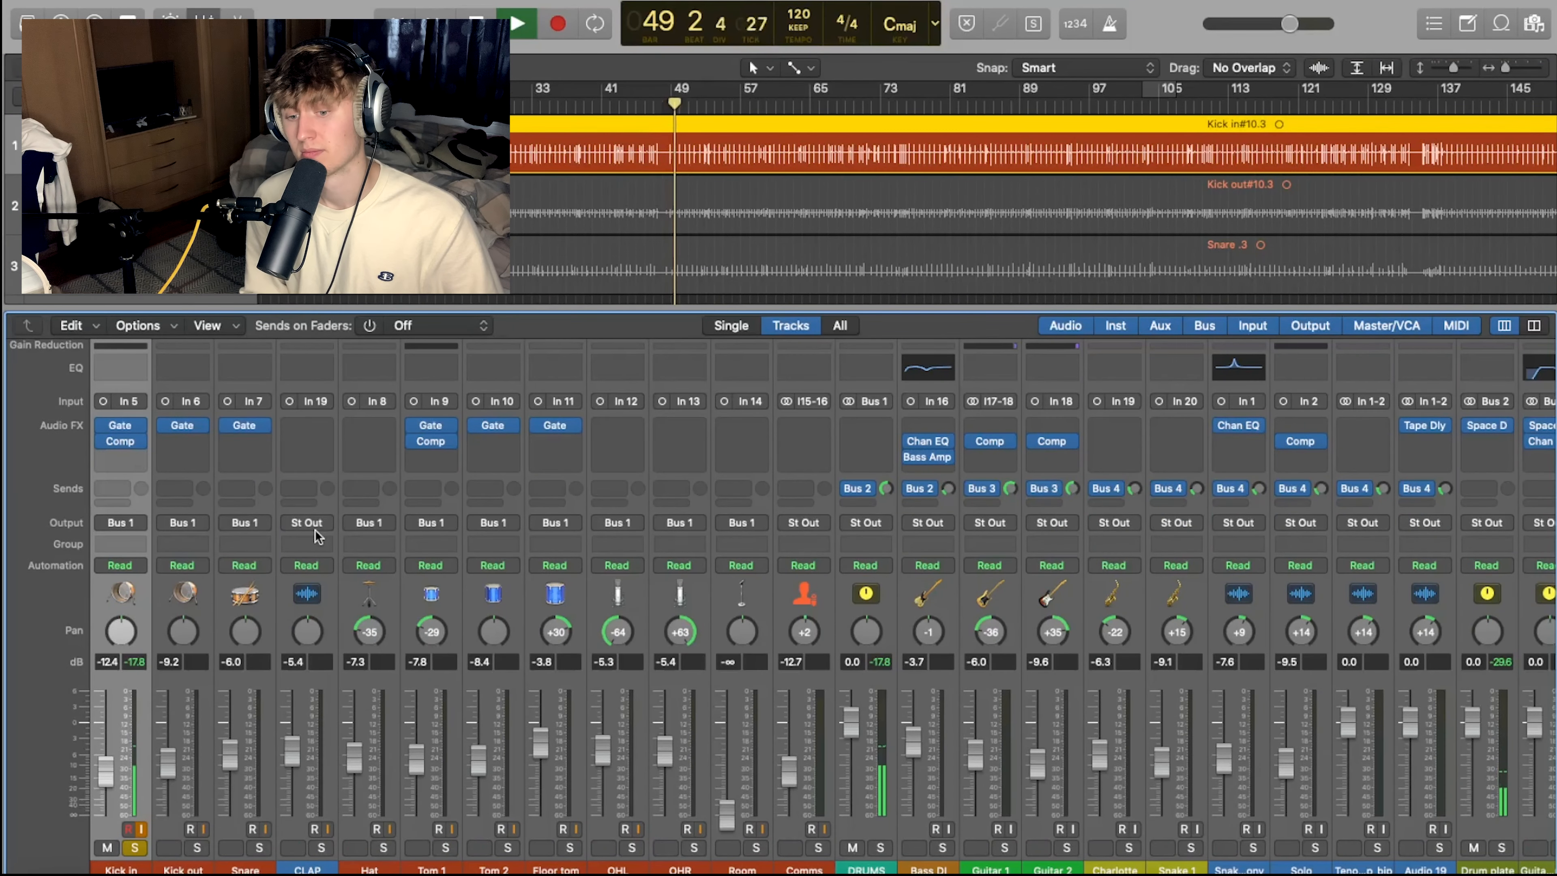
scroll(149, 425, up, 1)
key(space)
Add a Channel EQ to Kick in and enable its low cut at about 95 Hz.
click(120, 382)
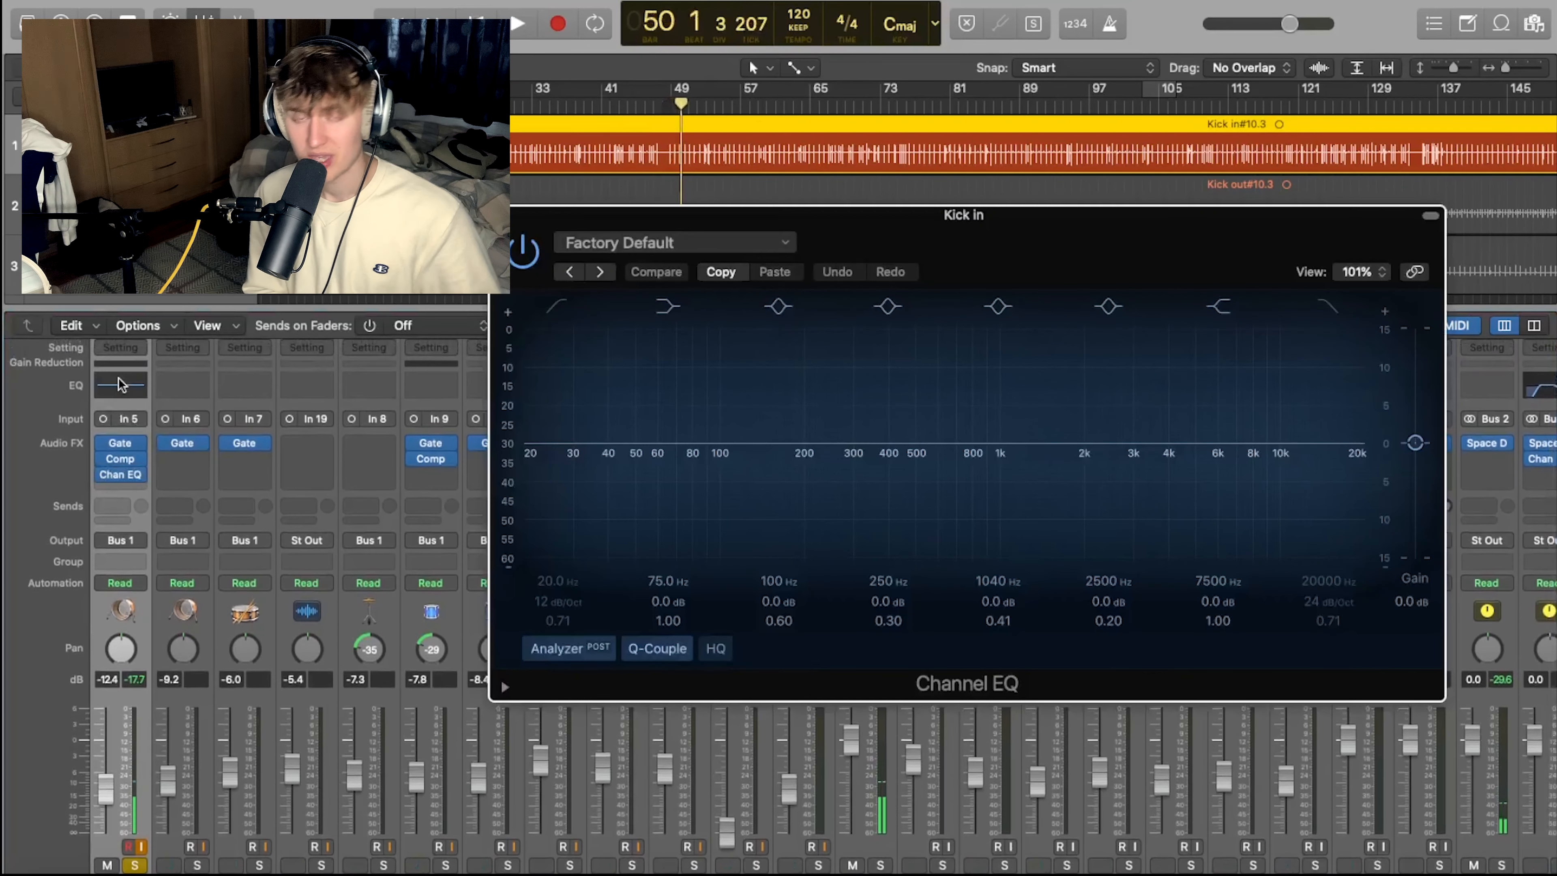
click(555, 304)
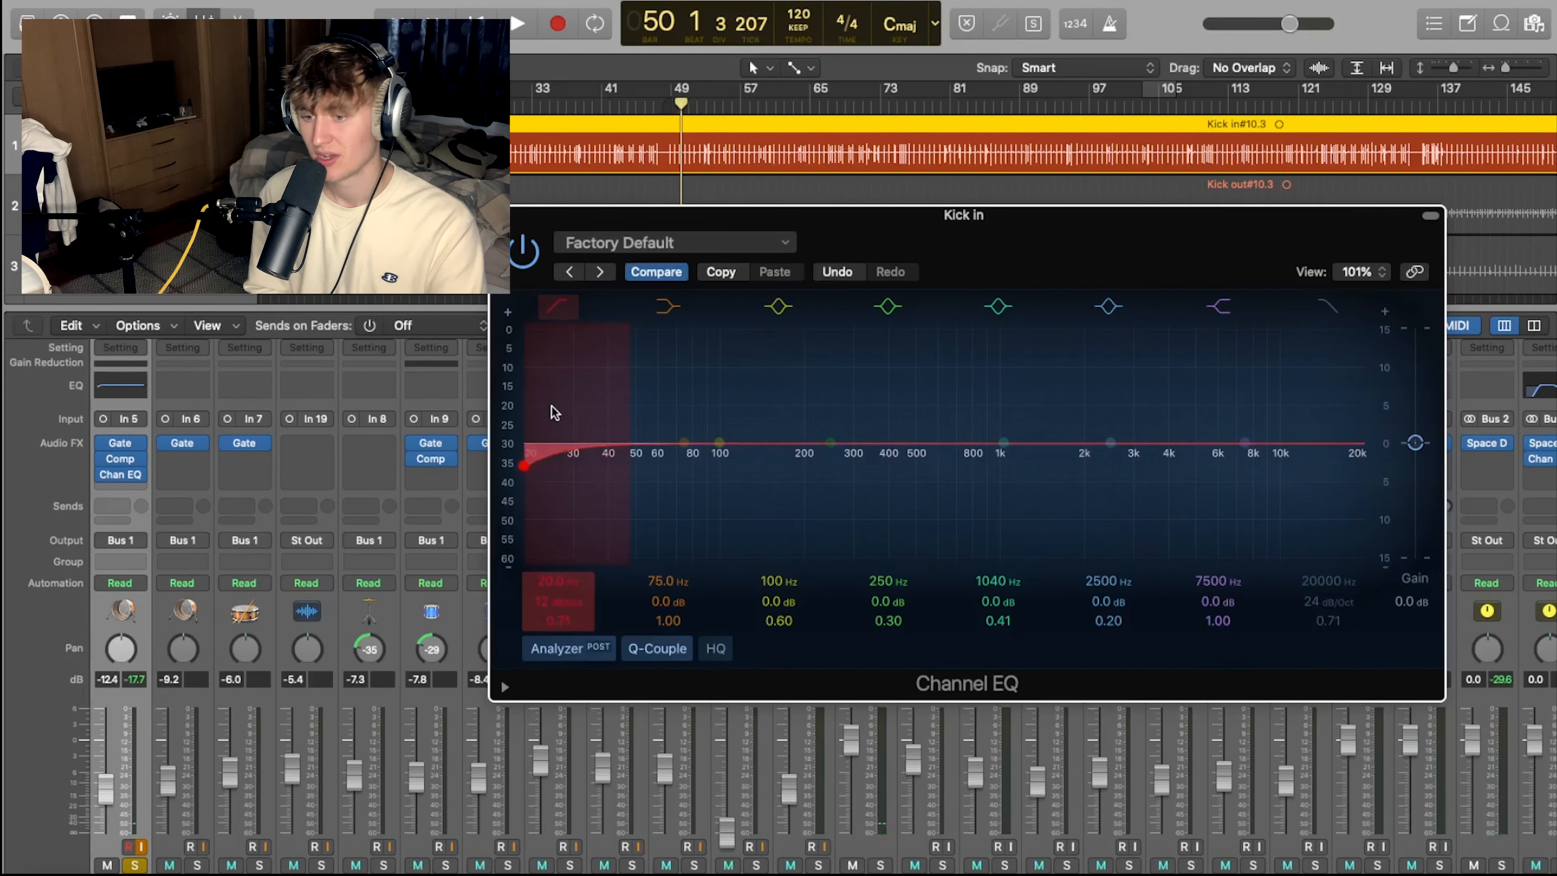
drag(549, 410, 712, 457)
Boost the kick's EQ by 5.2 dB at 121 Hz with Q 1.00 and by 6.6 dB at 980 Hz with Q 2.20.
key(space)
drag(830, 442, 781, 425)
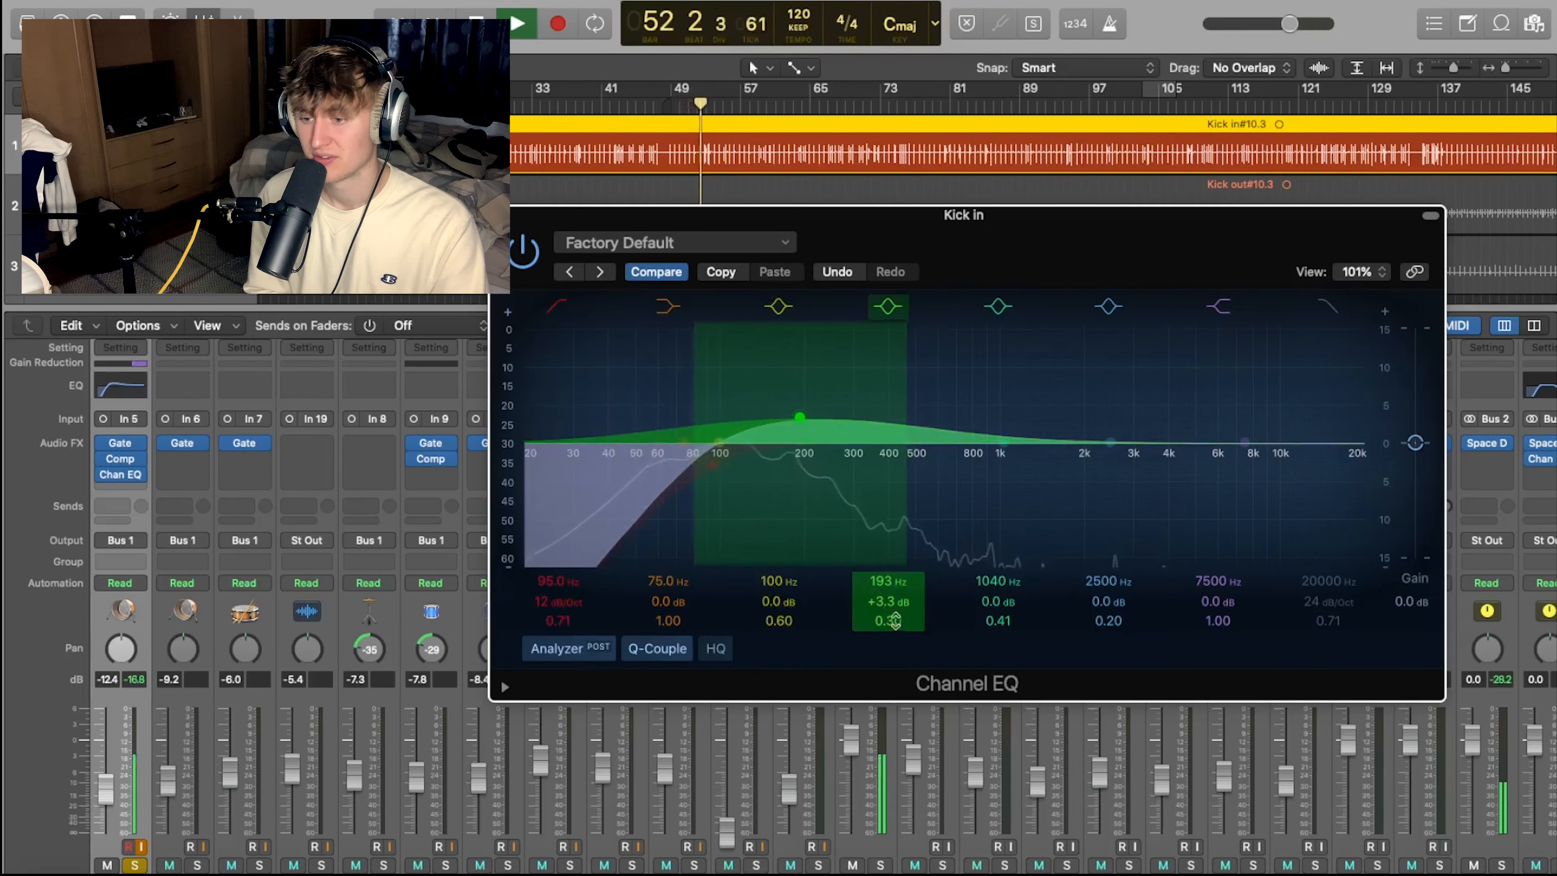
drag(889, 621, 889, 589)
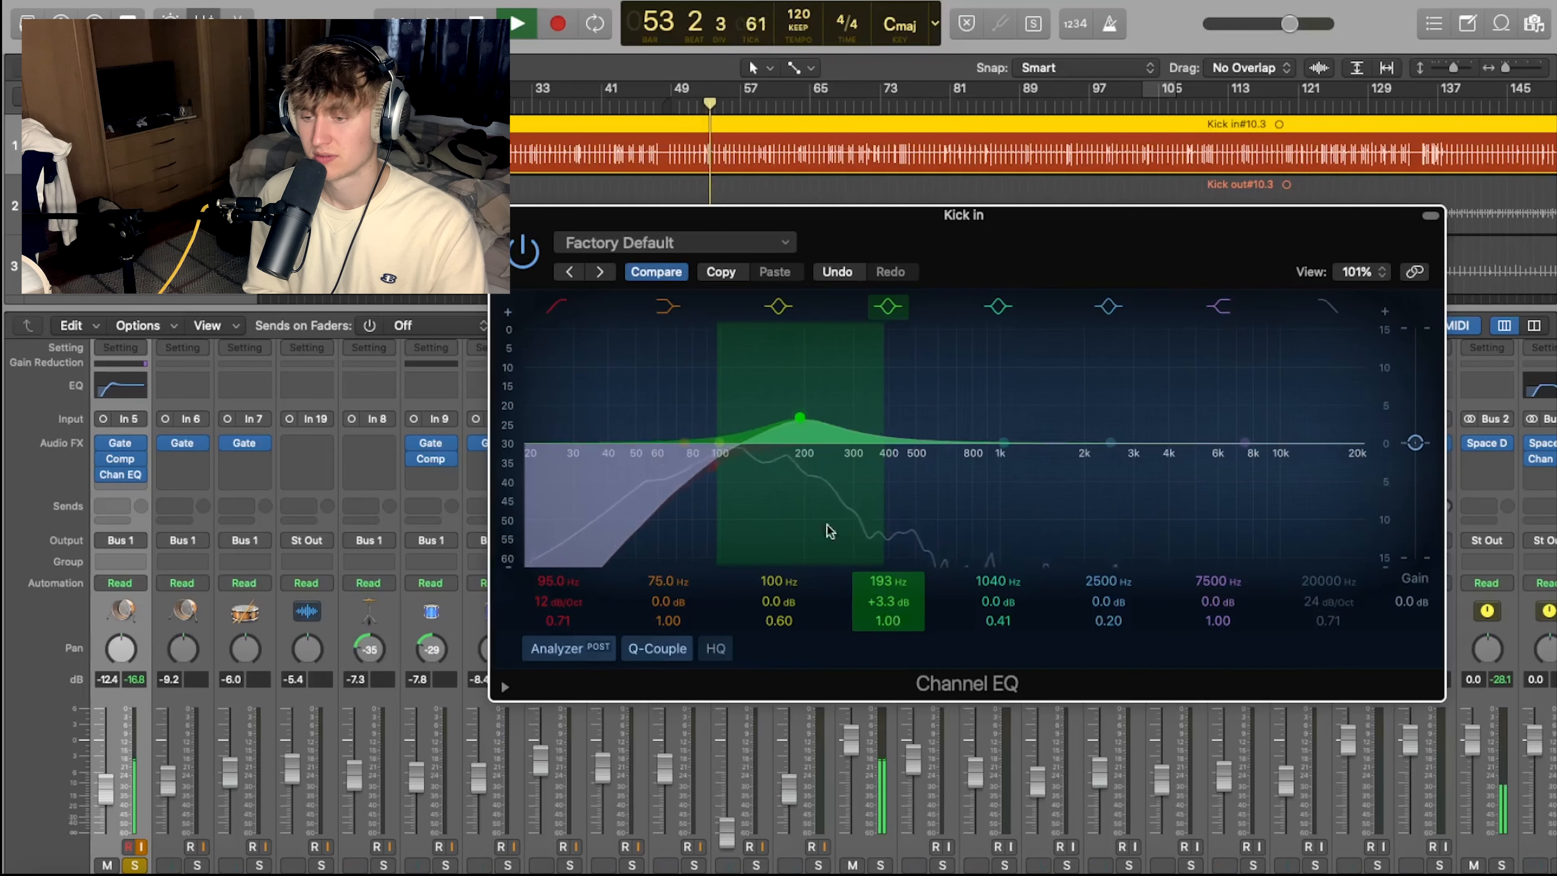
drag(799, 423, 746, 404)
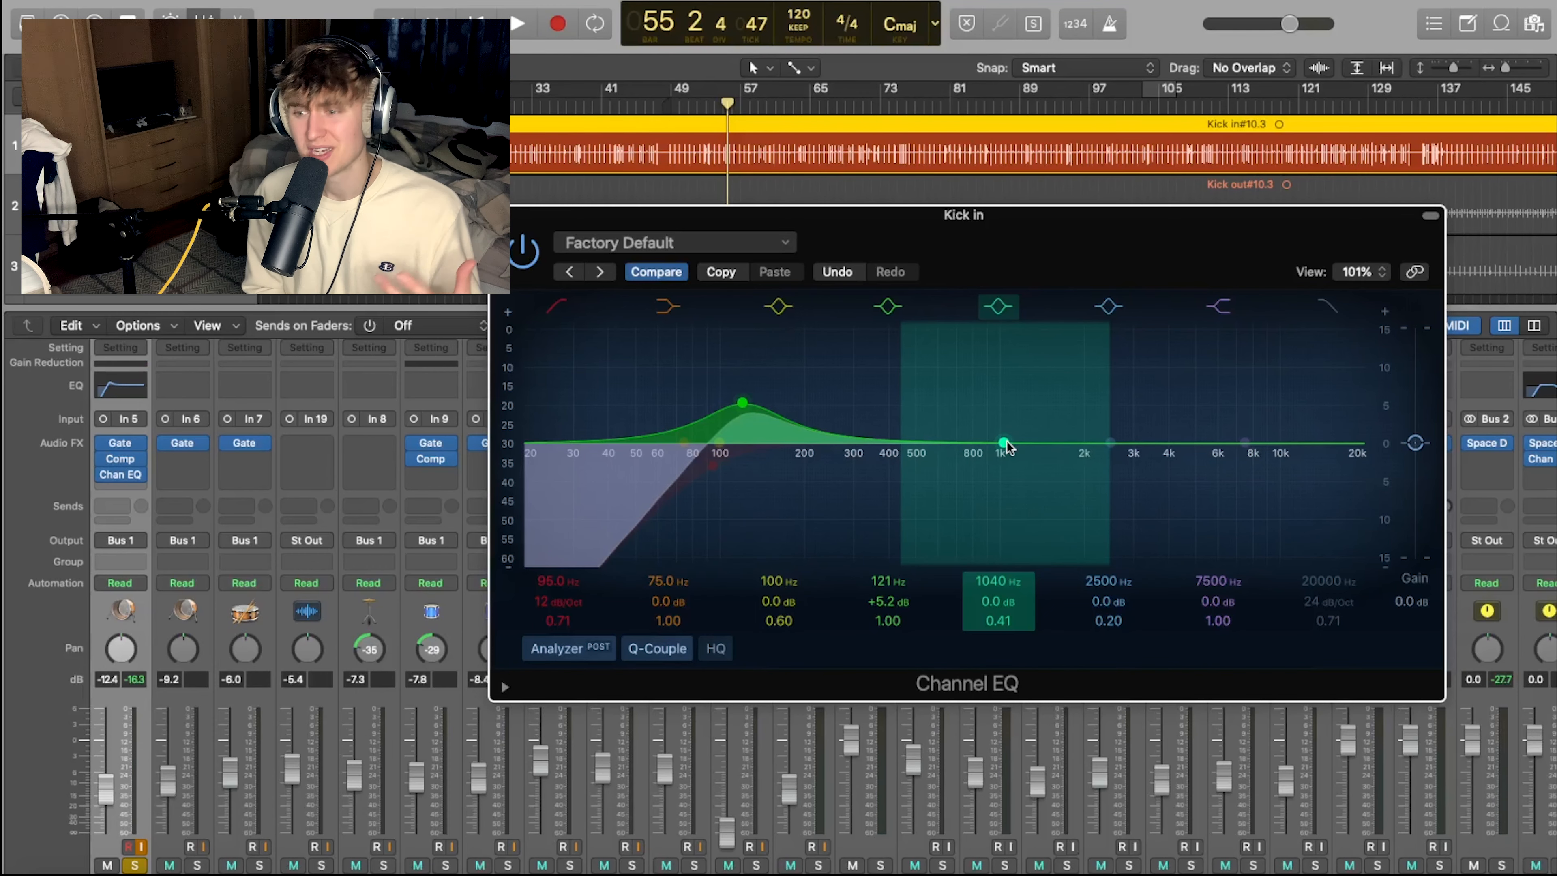
drag(1004, 443, 999, 377)
drag(997, 620, 998, 571)
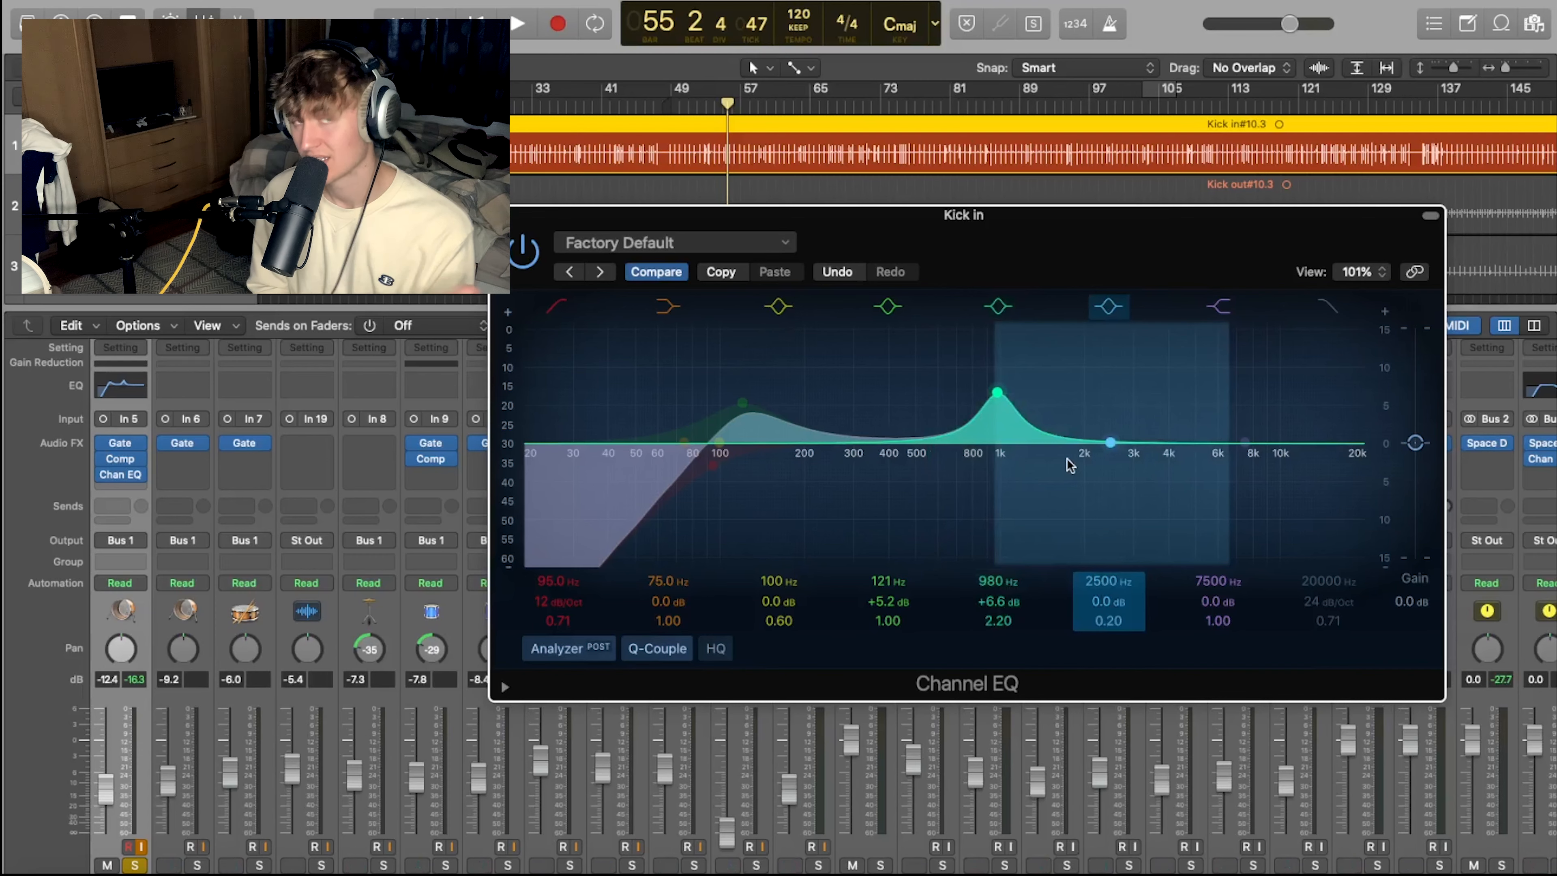
Sweep the kick EQ's 980 Hz band down to 288 Hz, cut it 7.5 dB at Q 2.20, and audition the result.
drag(1000, 399, 853, 349)
key(space)
key(space)
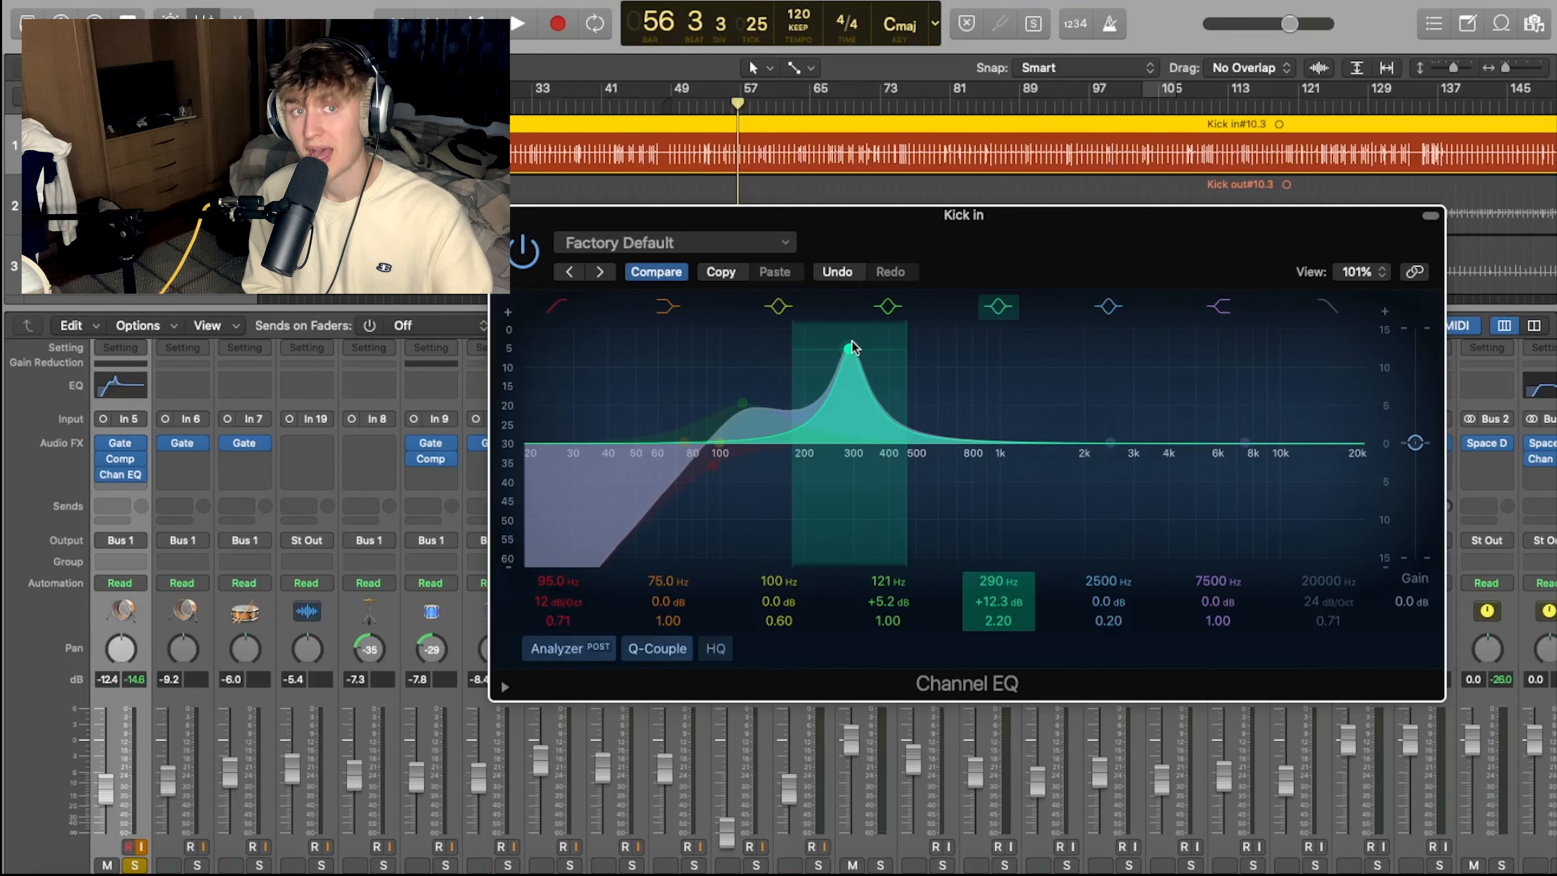
key(space)
drag(852, 347, 855, 535)
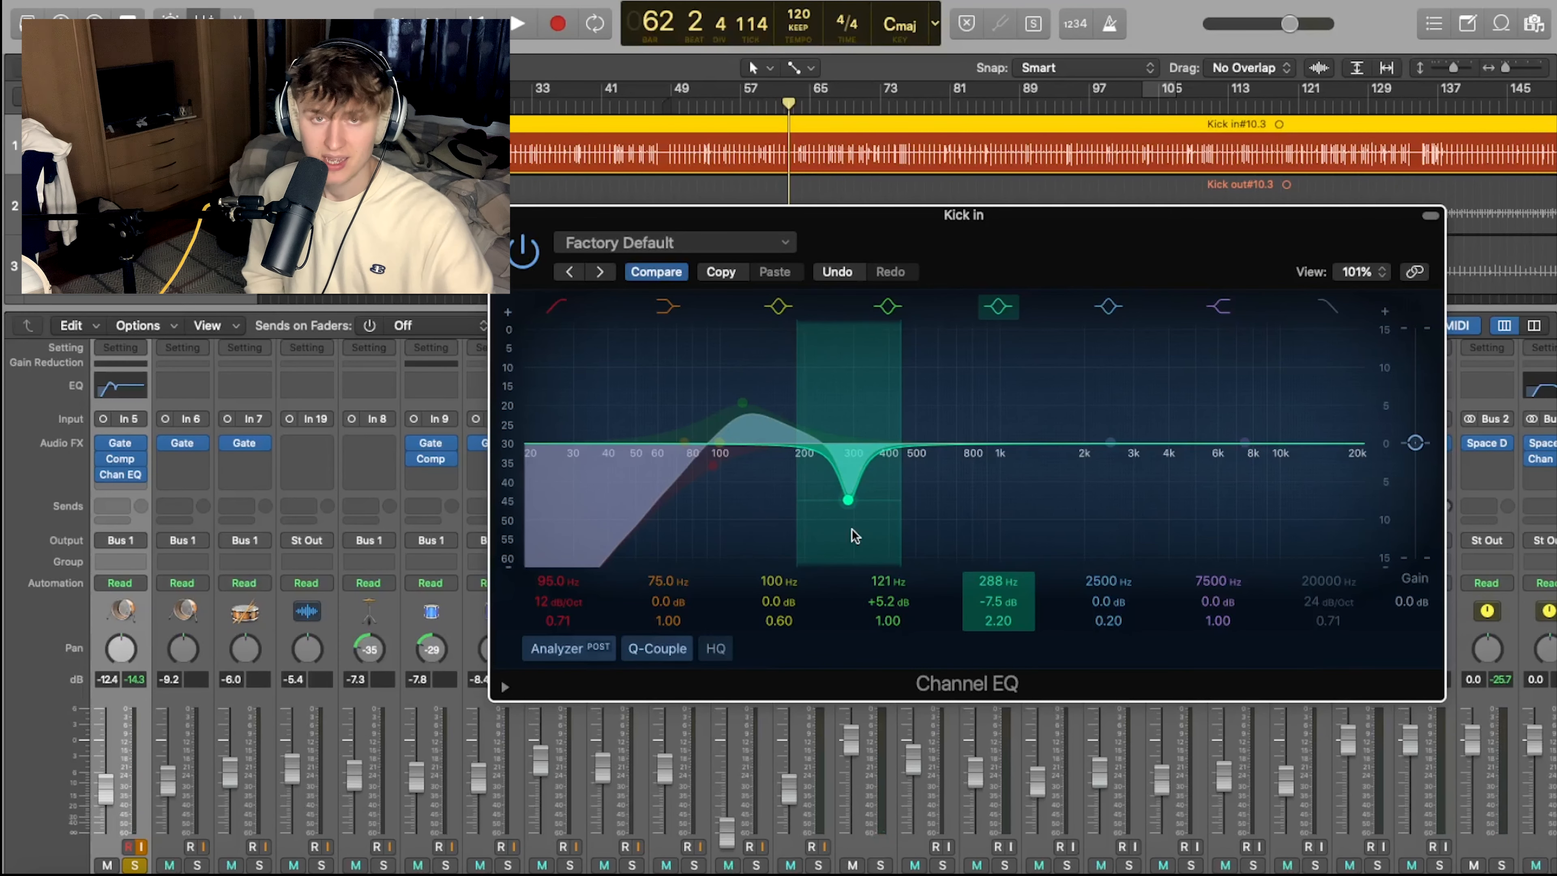
key(space)
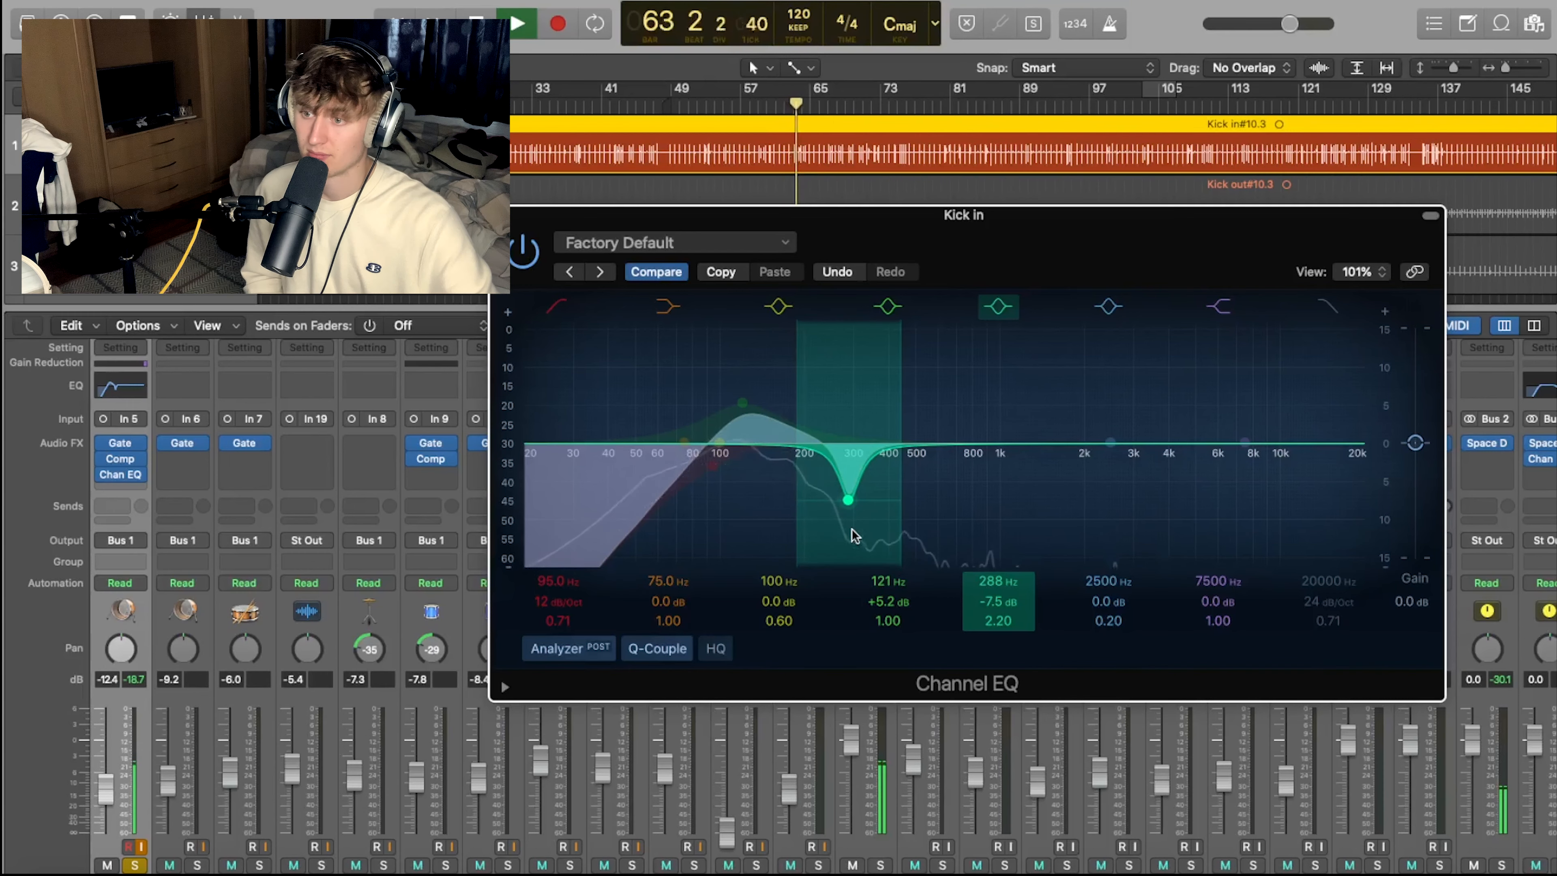
key(space)
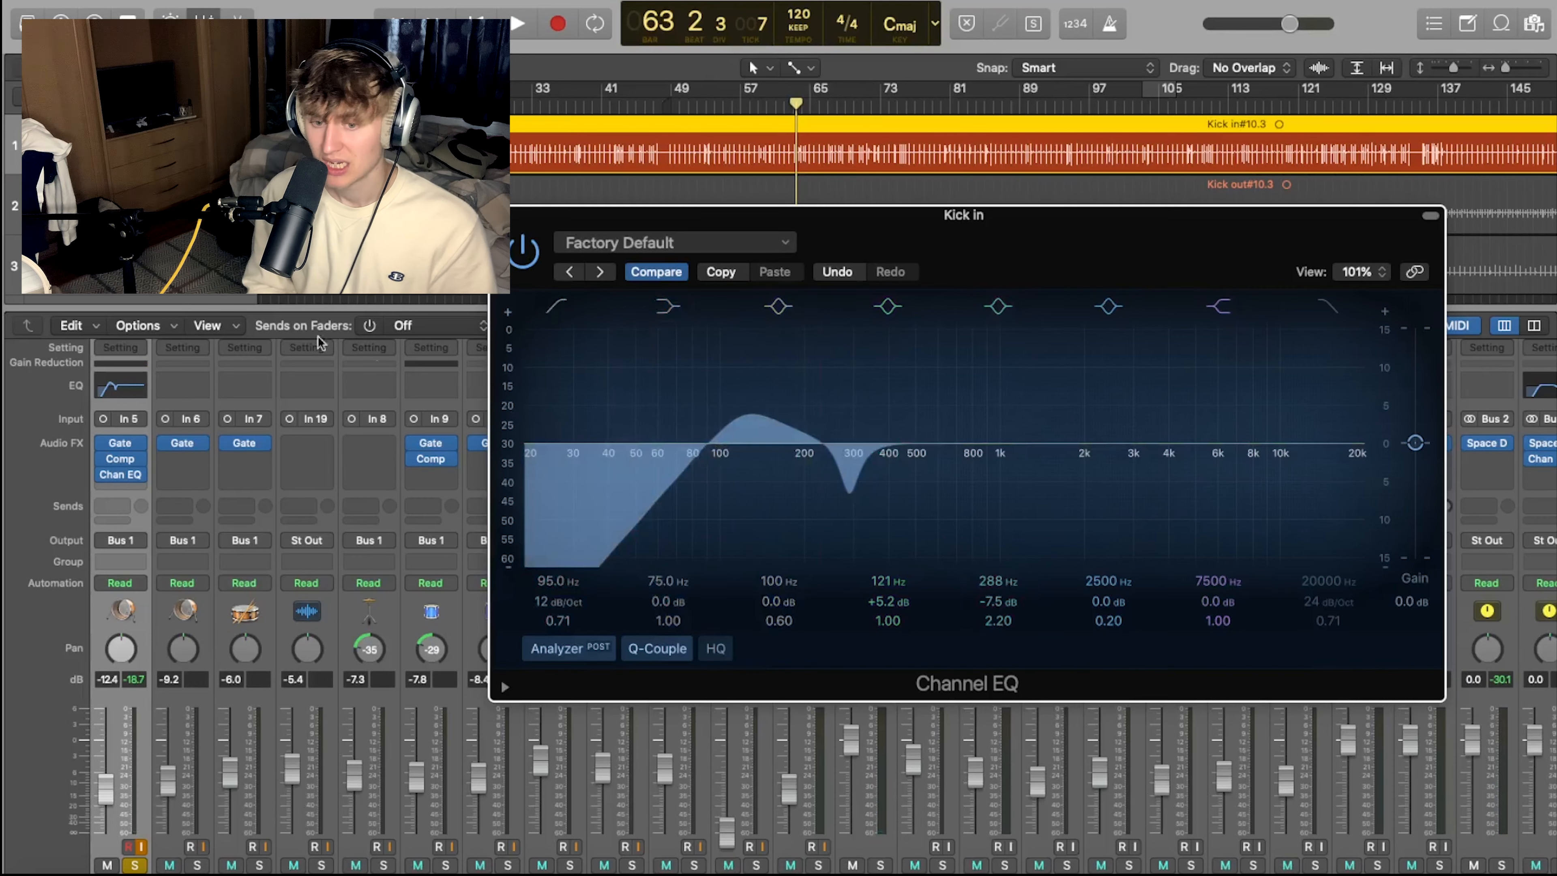
click(503, 216)
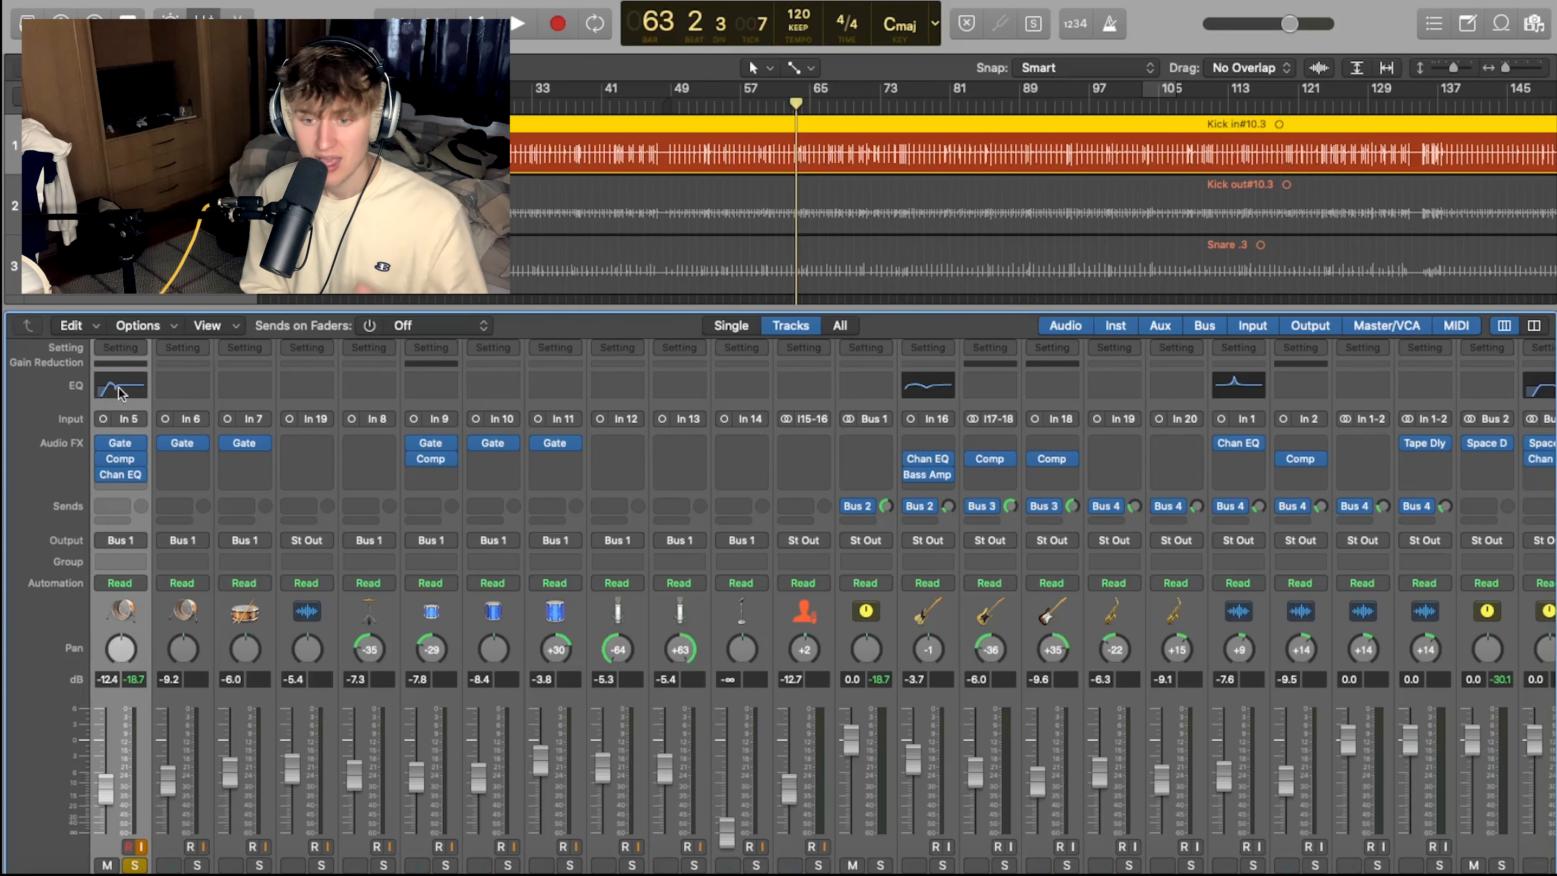
Set the snare Channel EQ's low cut to 99.5 Hz and boost 2.9 dB at 196 Hz with Q 1.10.
scroll(195, 628, down, 3)
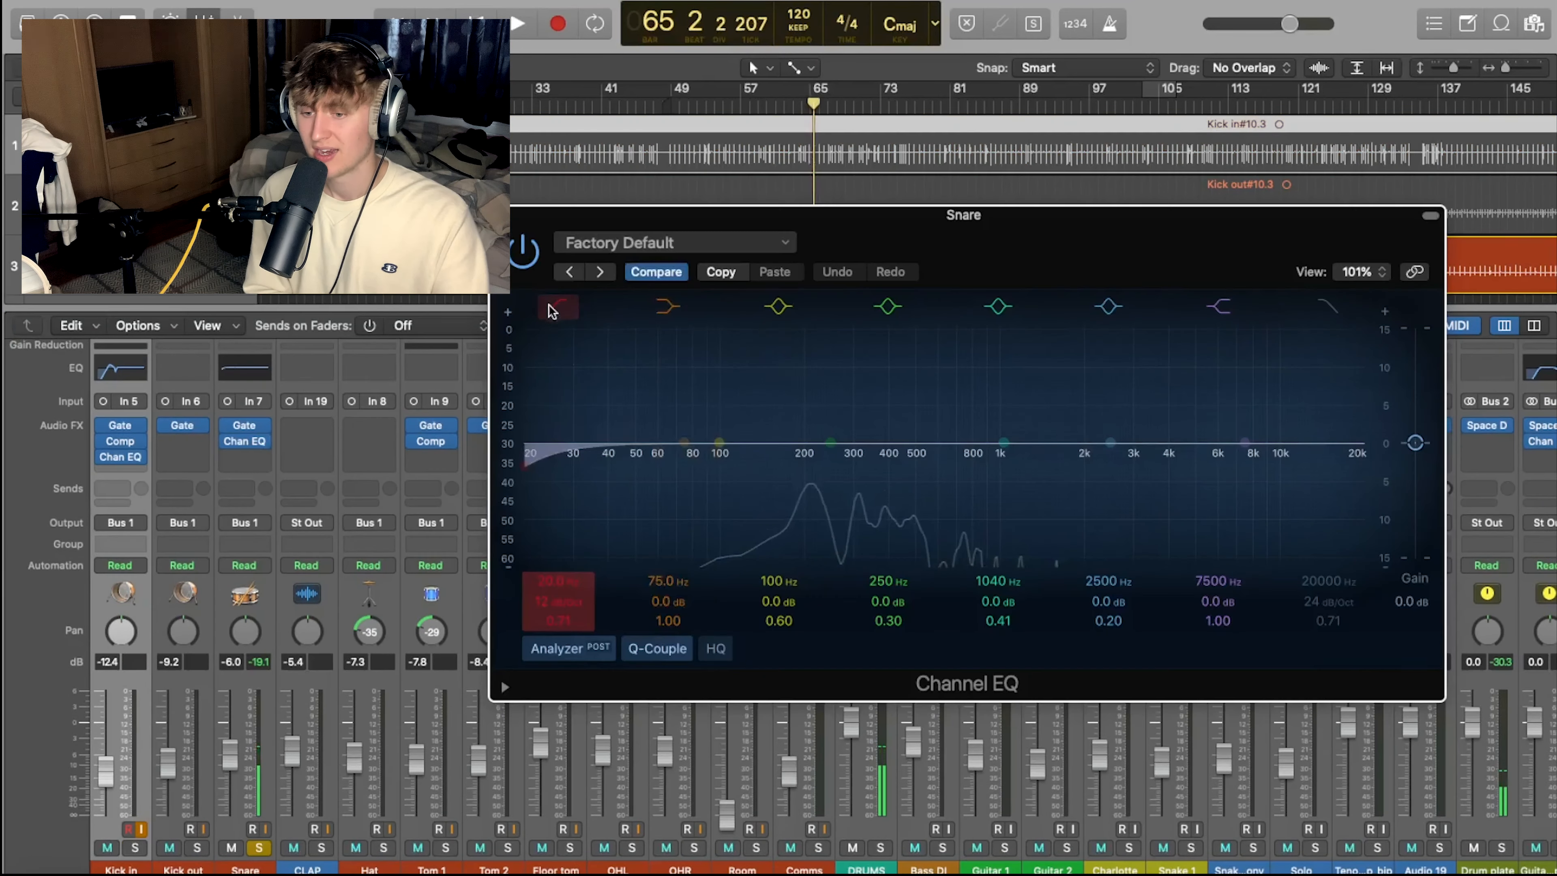
click(552, 308)
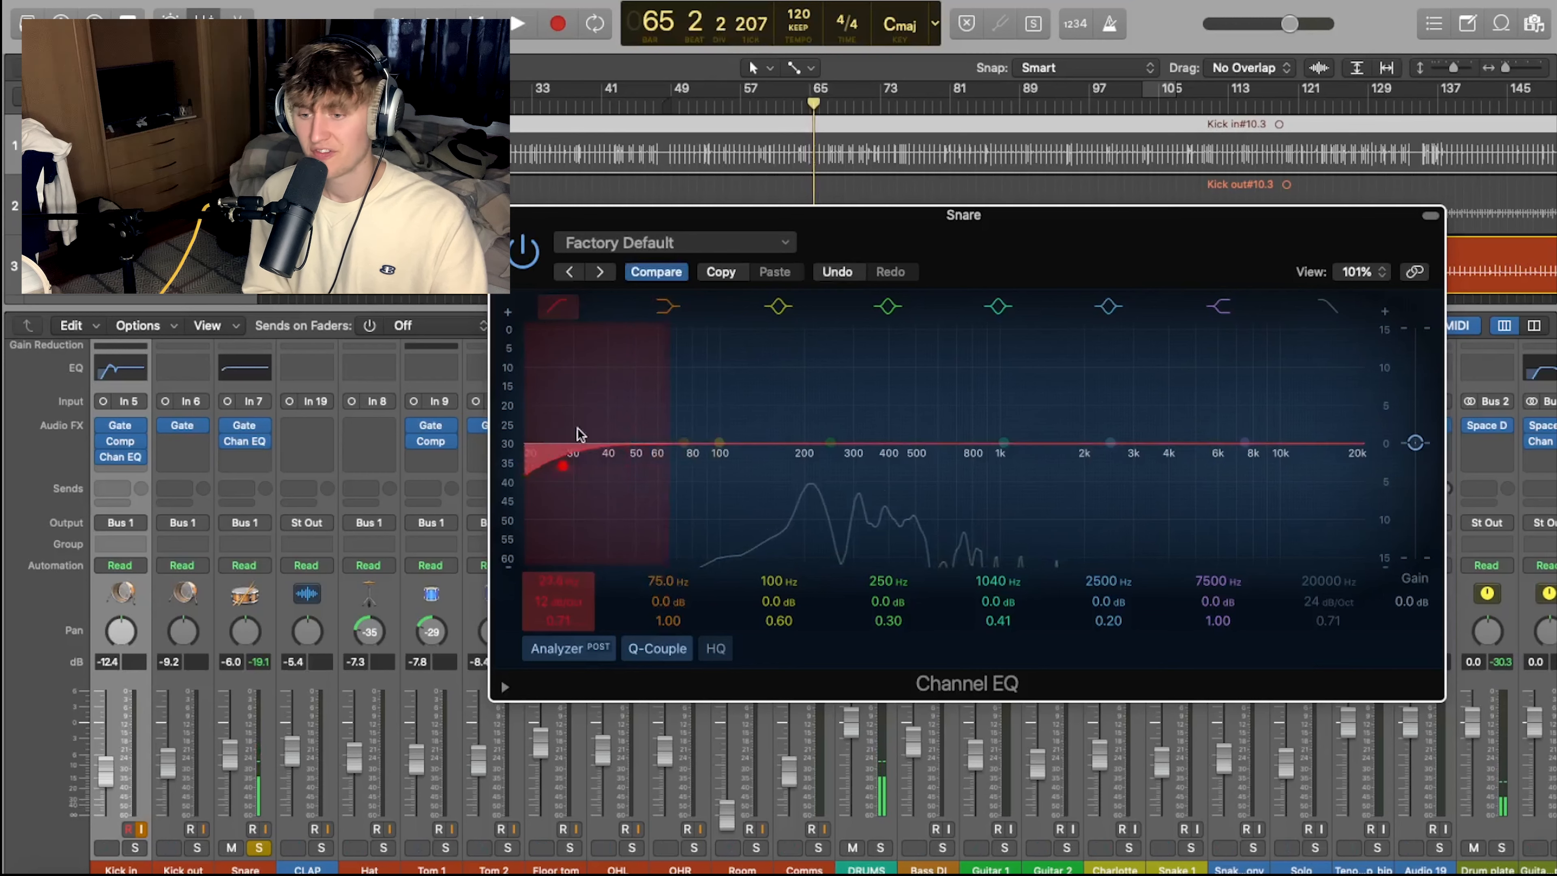
drag(579, 434, 780, 427)
drag(891, 621, 891, 606)
key(space)
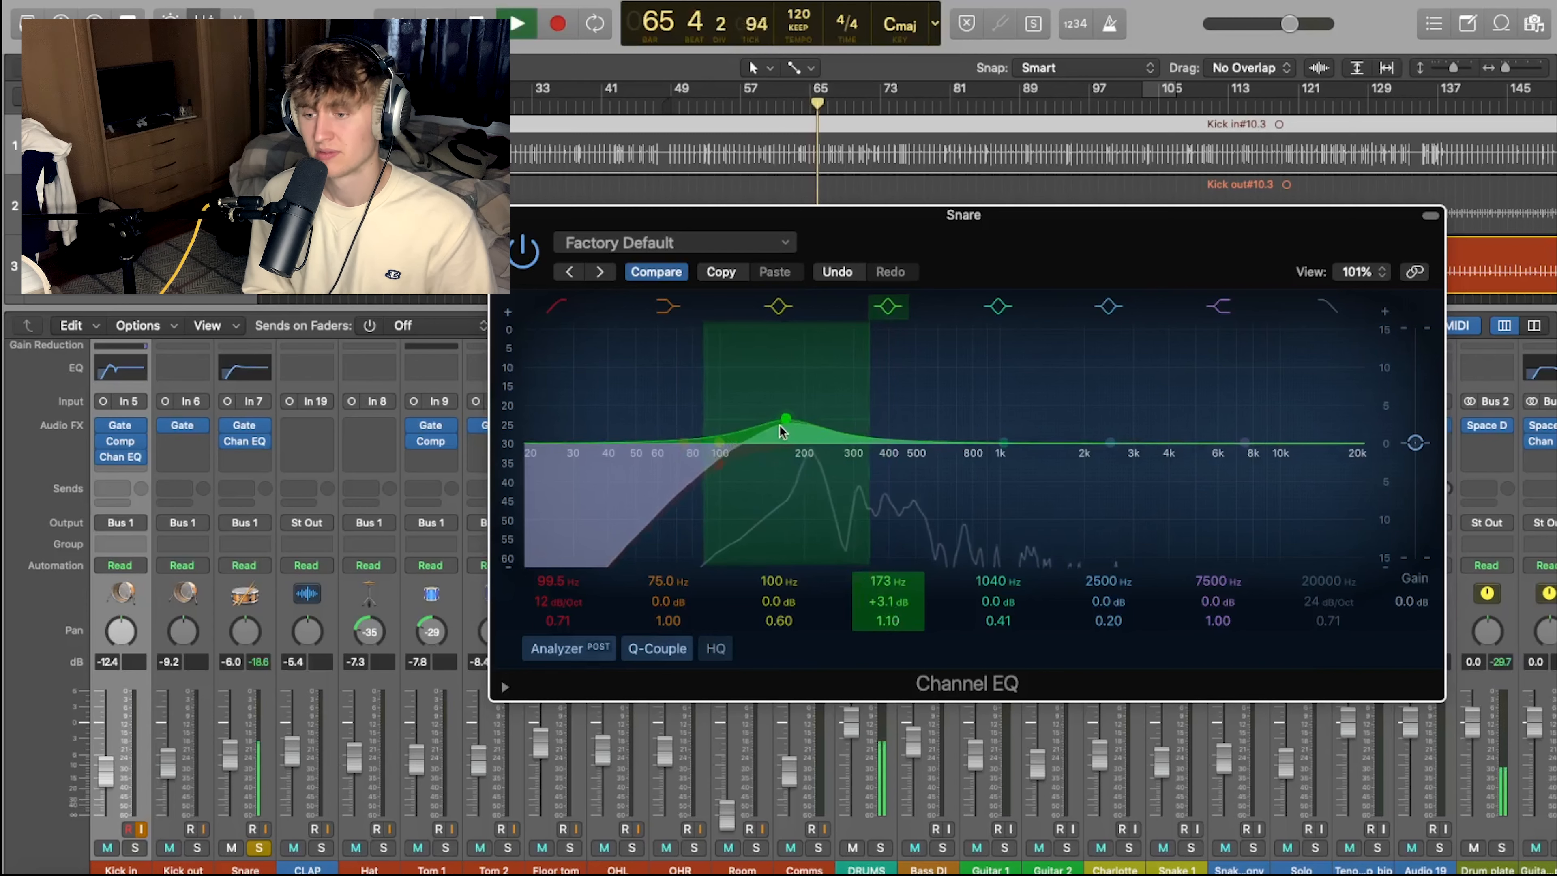
mouse_move(780, 422)
mouse_down()
mouse_move(741, 419)
mouse_move(796, 431)
mouse_up()
Sweep the snare EQ's 1040 Hz band with a boost and settle on a 5.9 dB cut at 428 Hz with Q 1.60.
drag(1001, 443, 998, 378)
drag(1000, 619, 1000, 592)
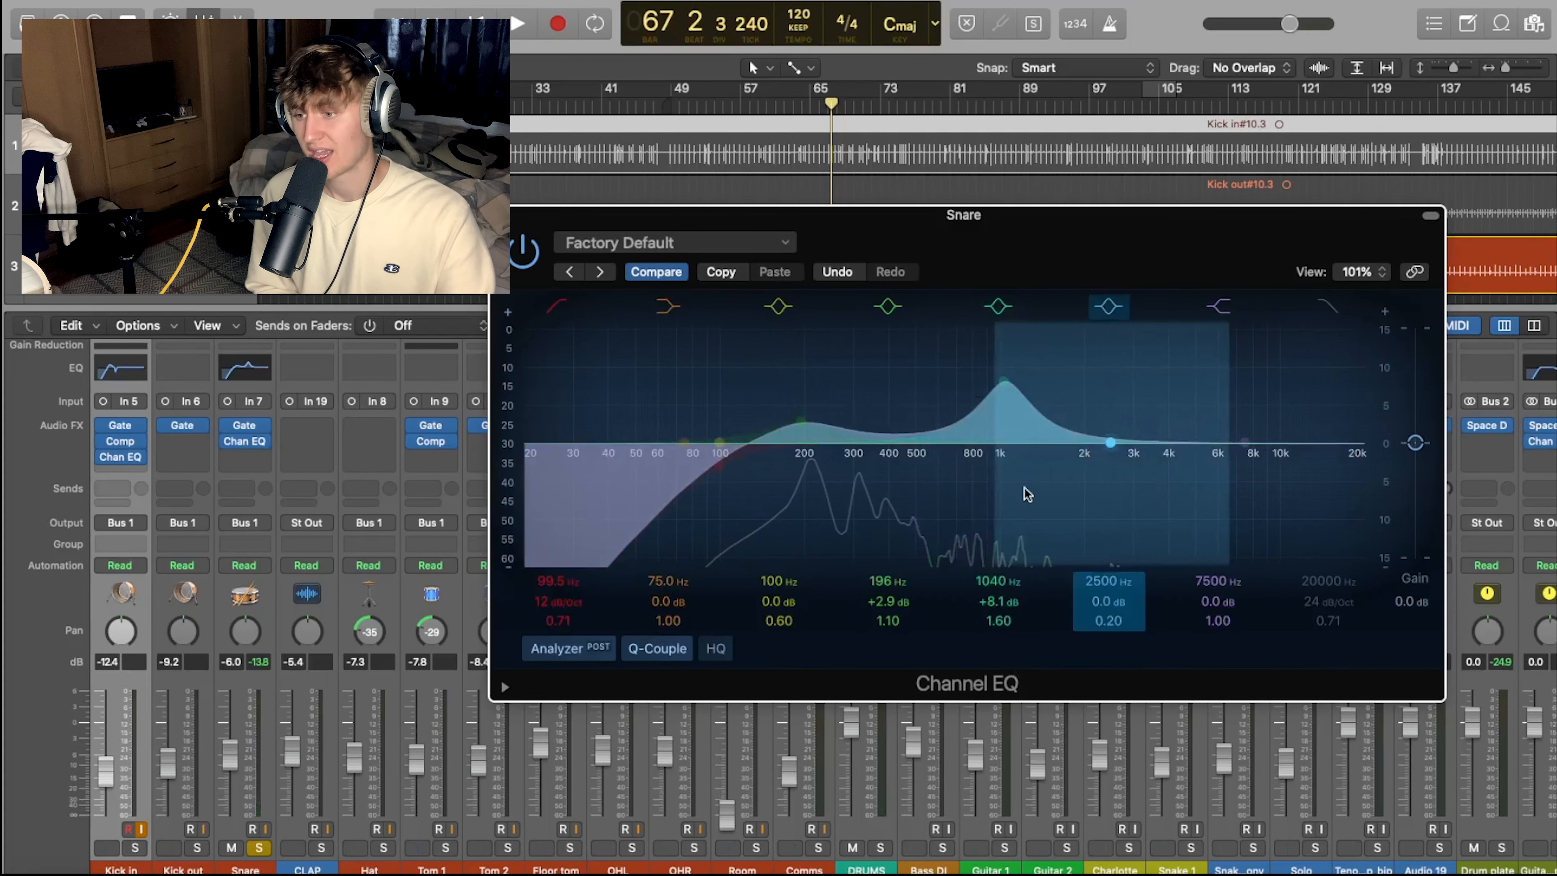
key(space)
drag(1002, 388, 896, 528)
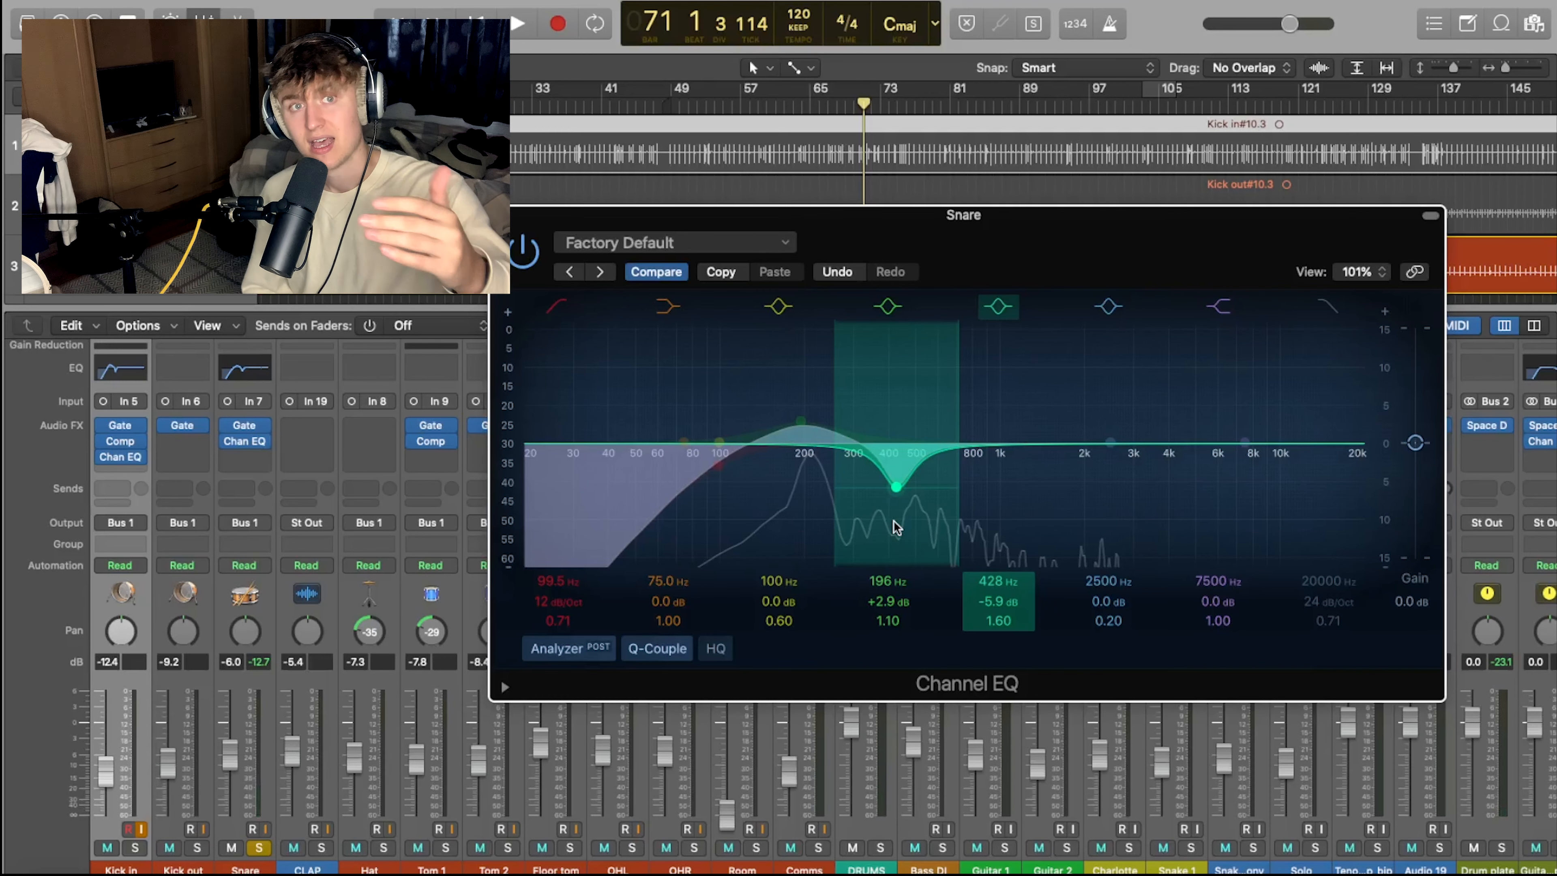
key(space)
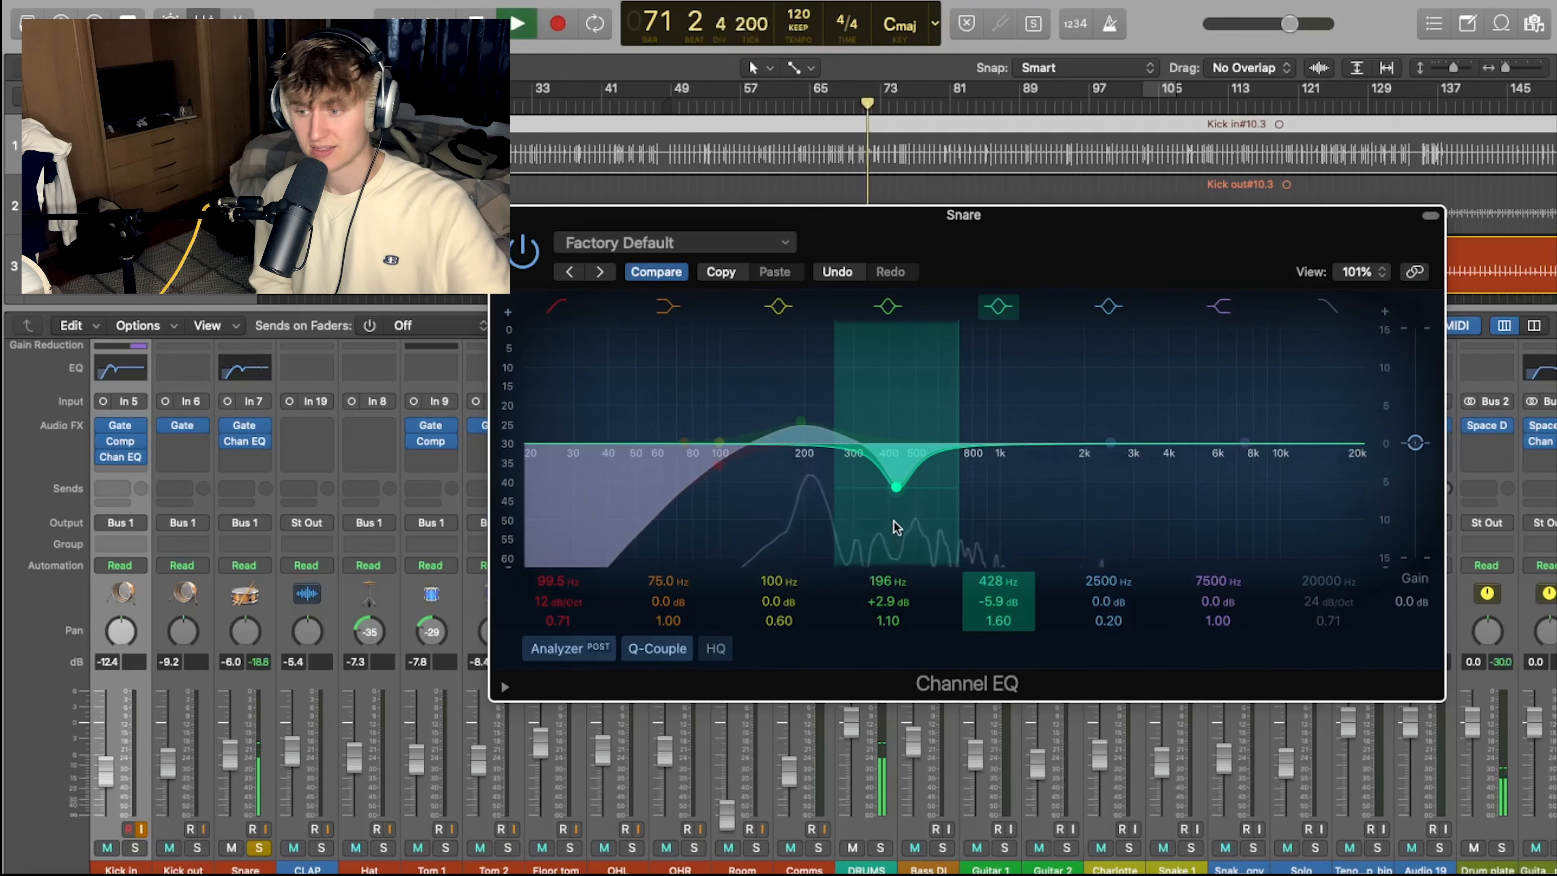
Boost the snare EQ's upper mids around 2.5 kHz, narrow that band, and close the EQ.
drag(1101, 413, 1119, 411)
drag(1111, 639, 1110, 620)
click(503, 215)
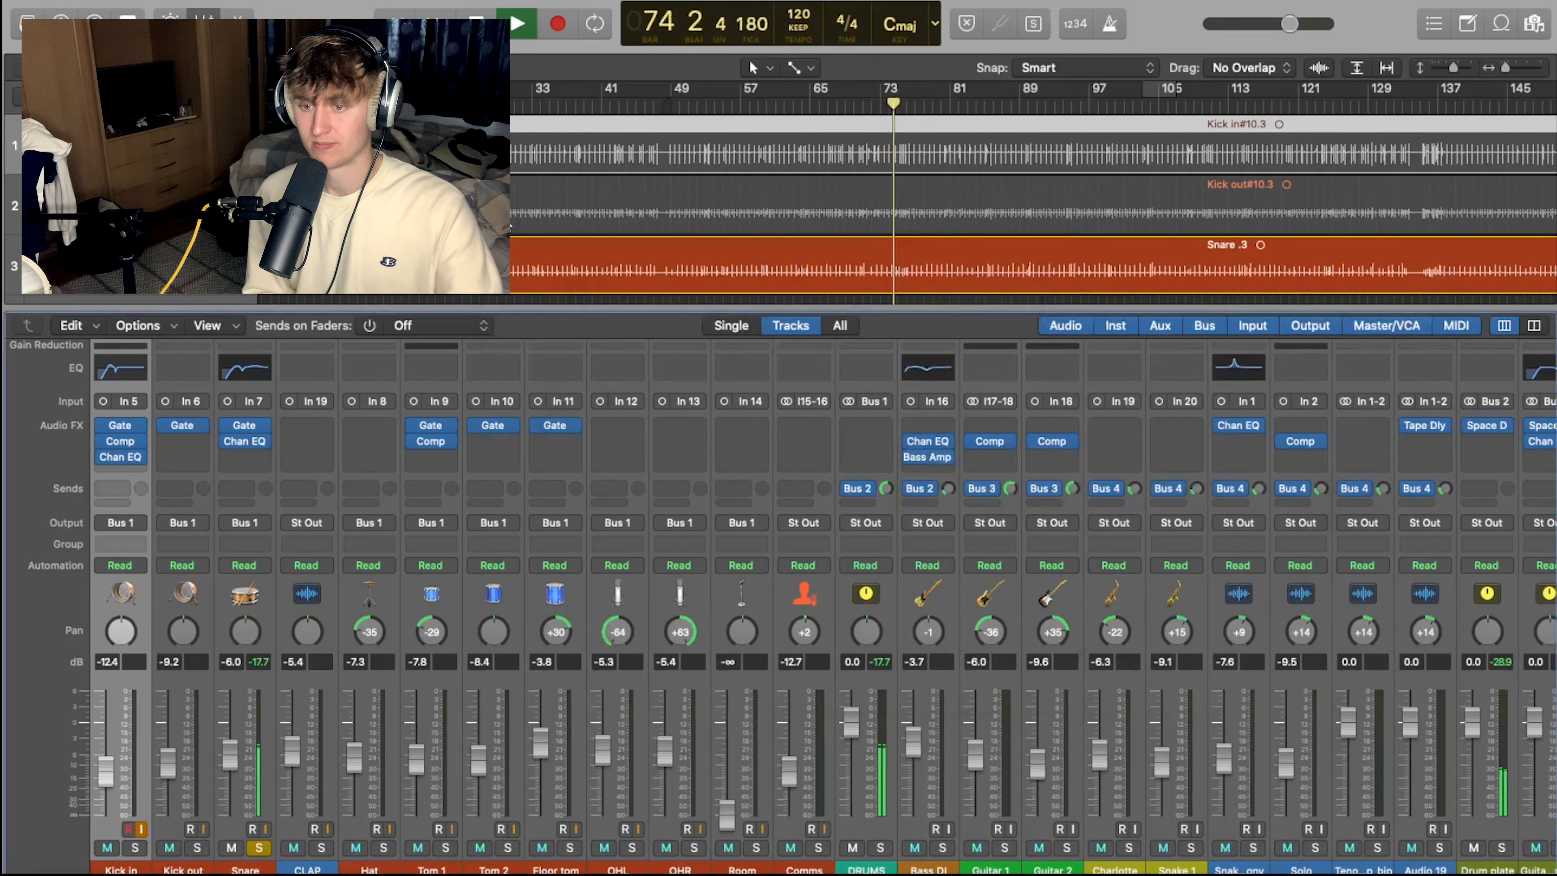
key(space)
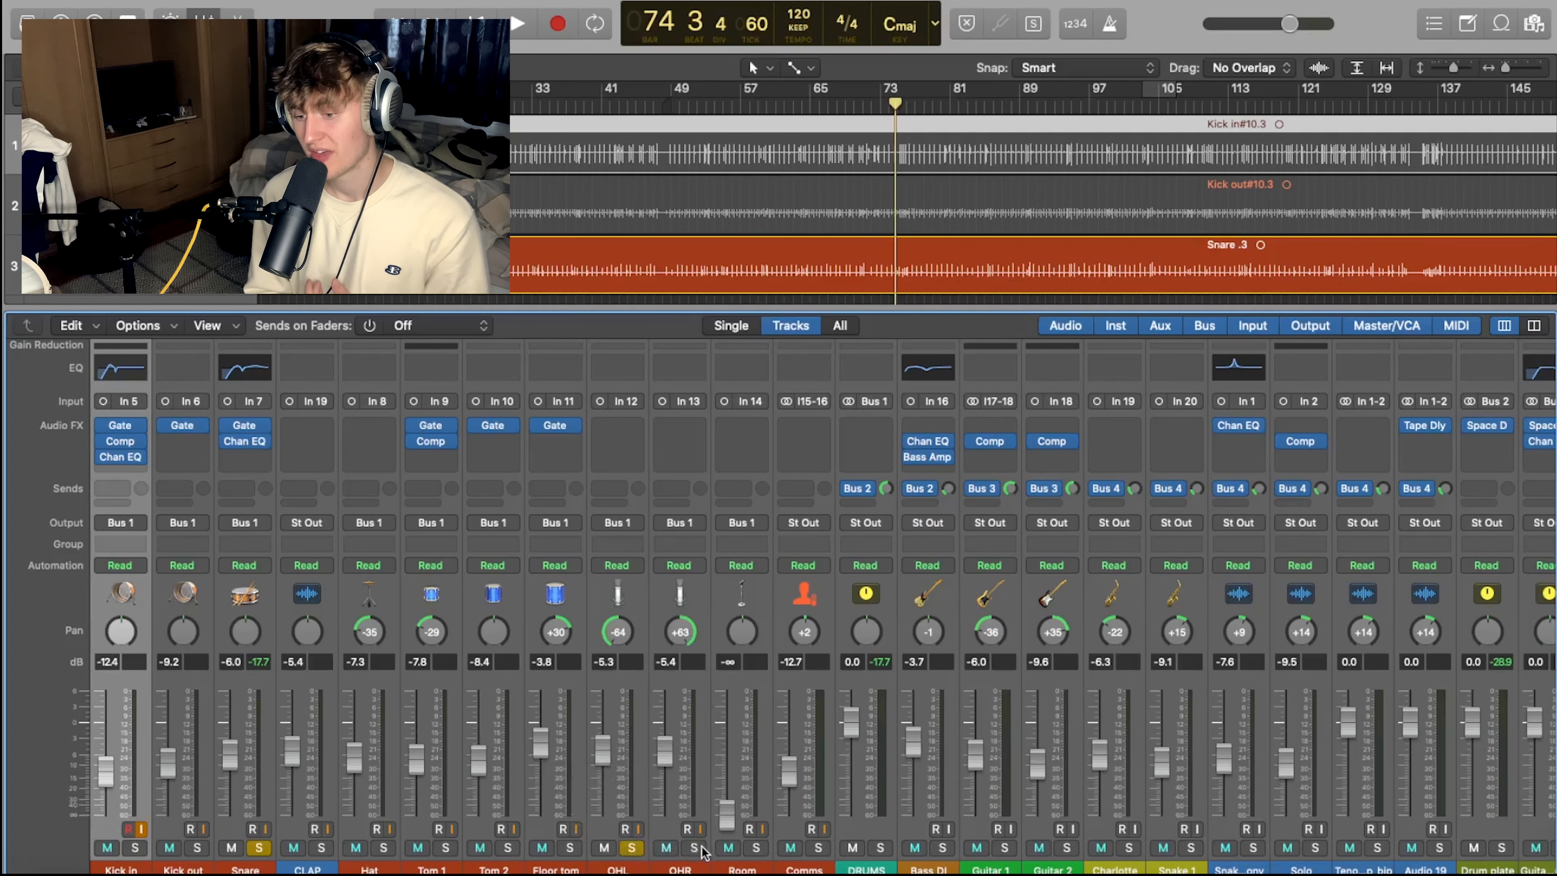
Solo overheads OHL and OHR and insert a mono Channel EQ on each.
click(605, 592)
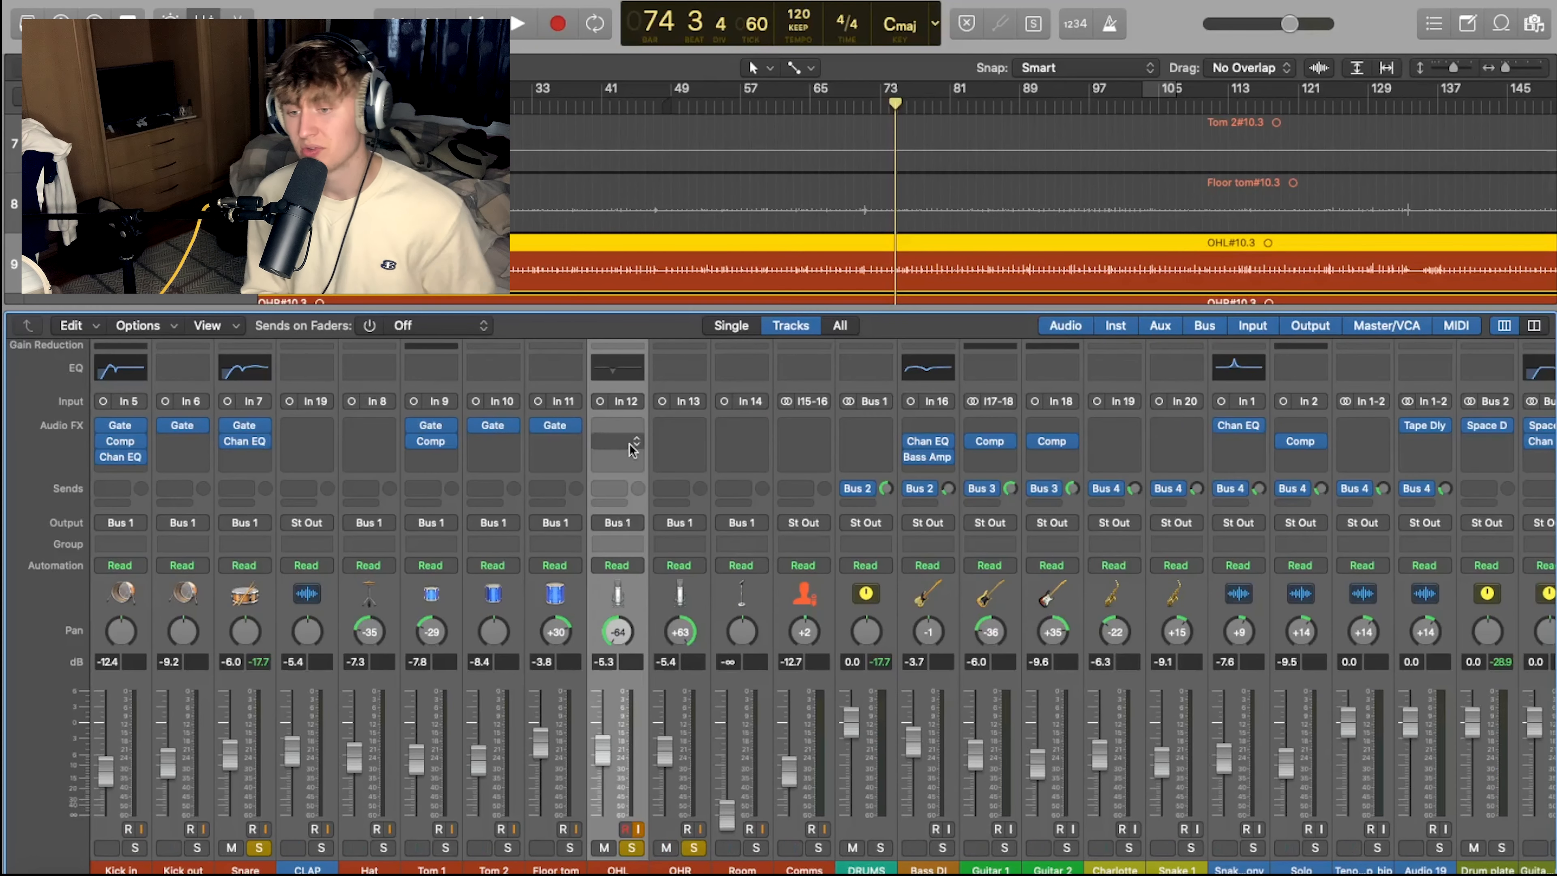
click(622, 428)
mouse_move(664, 466)
click(757, 469)
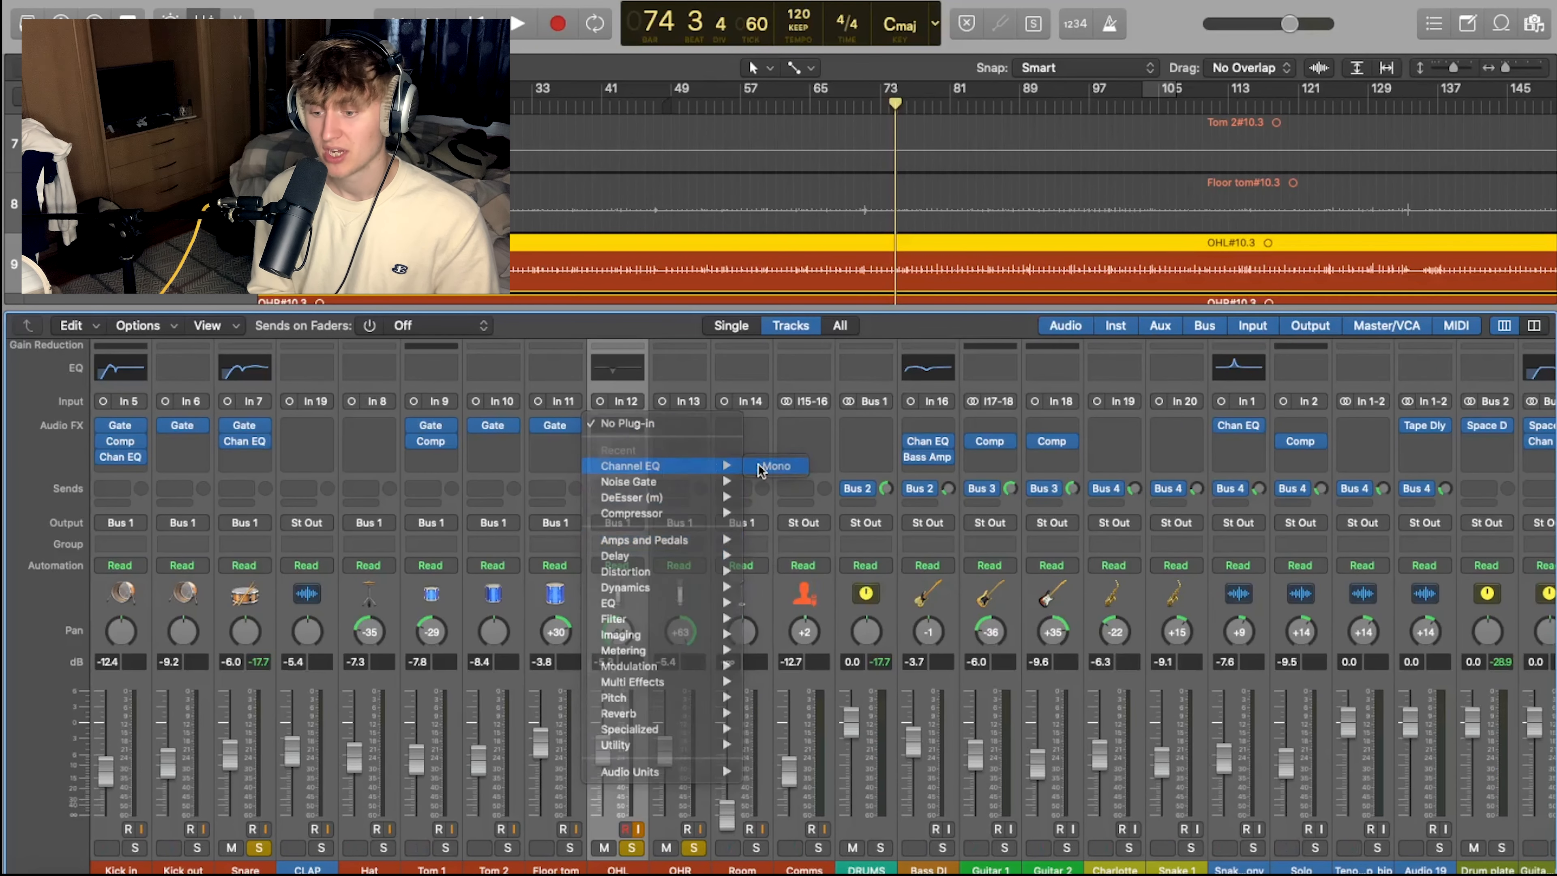
click(503, 216)
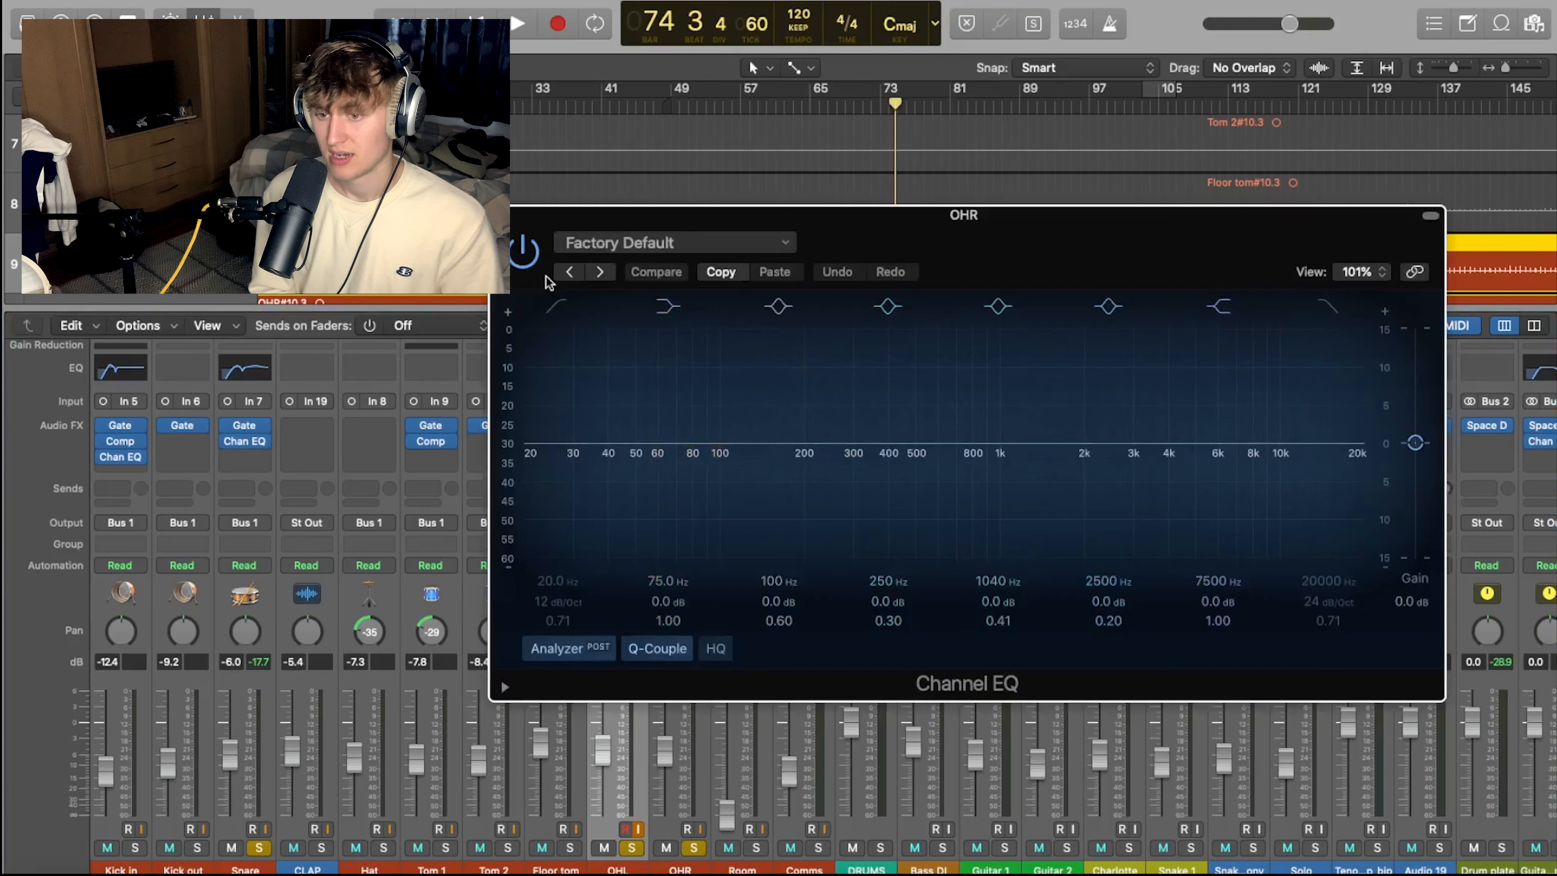
click(503, 215)
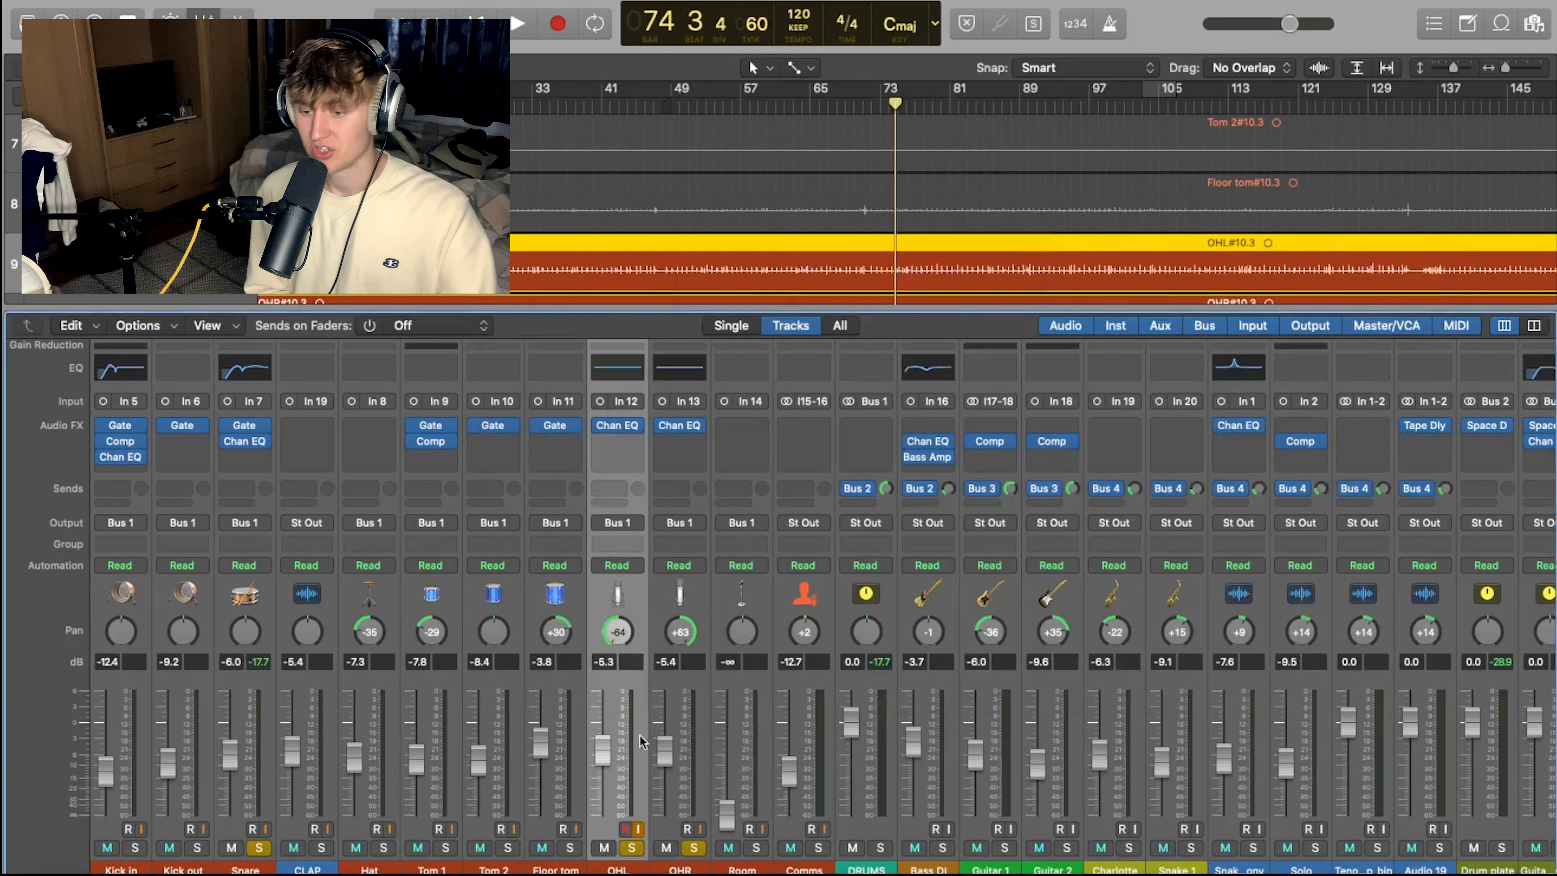
Take OHR out of solo and enable a low cut at 199 Hz on OHL's Channel EQ.
click(694, 847)
key(space)
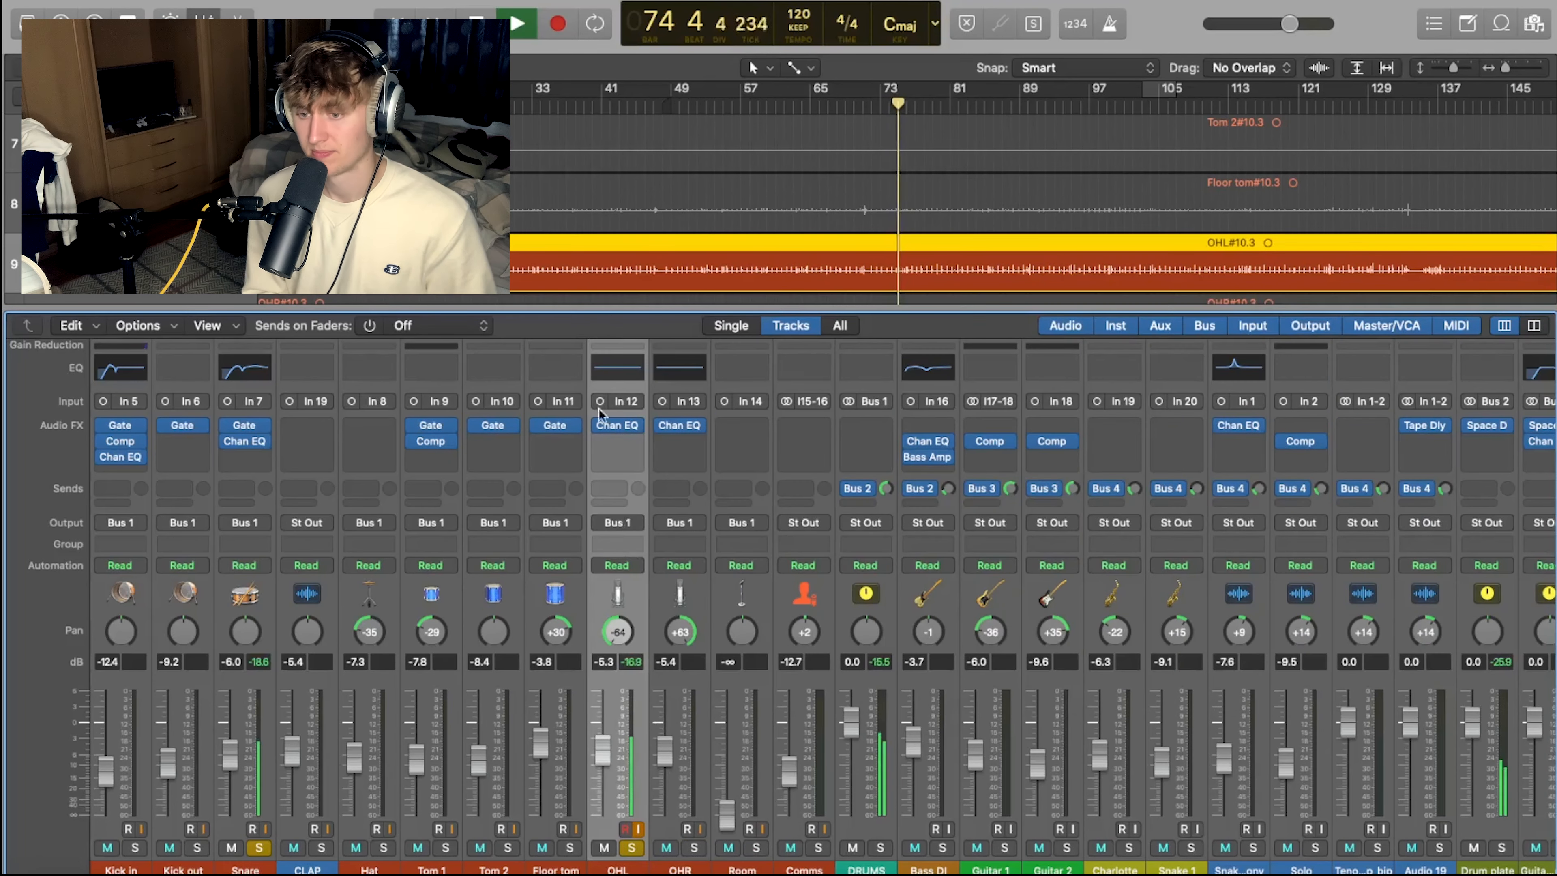
click(617, 368)
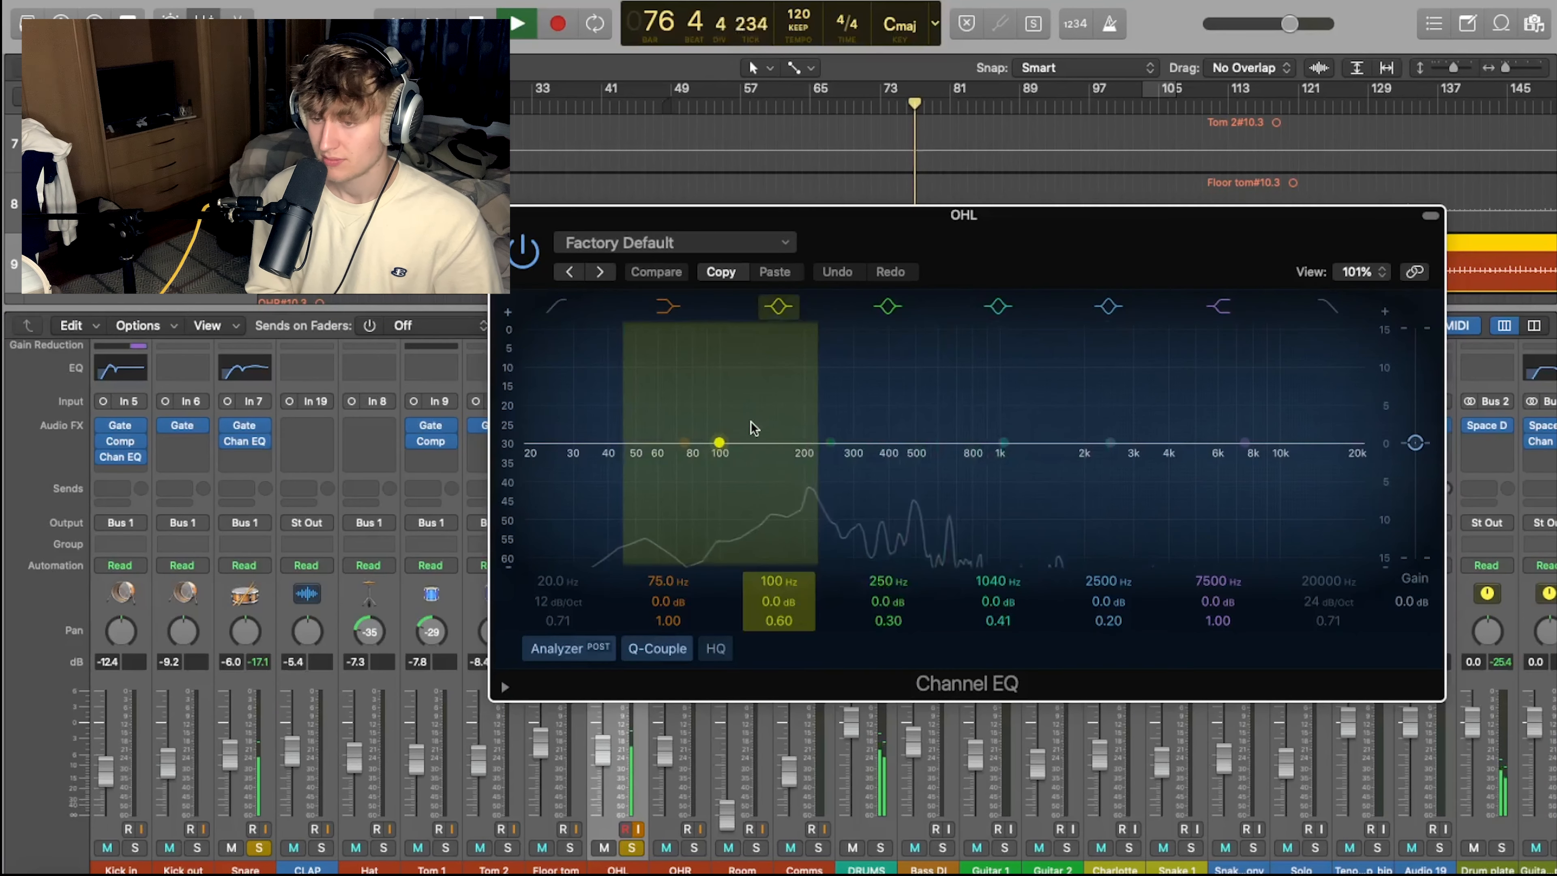
click(557, 305)
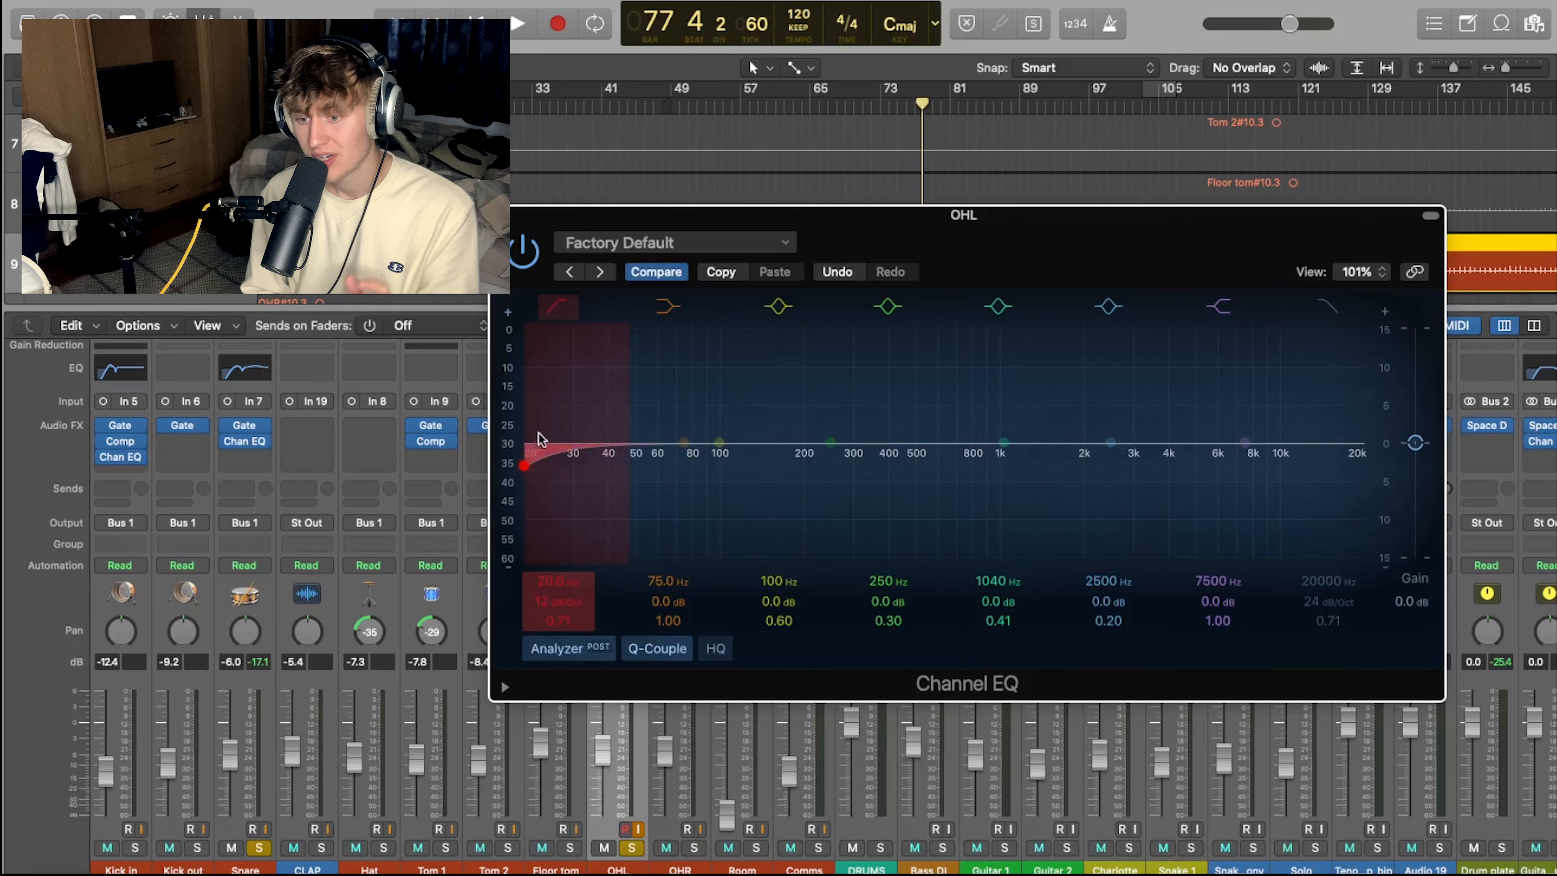
drag(540, 438, 810, 431)
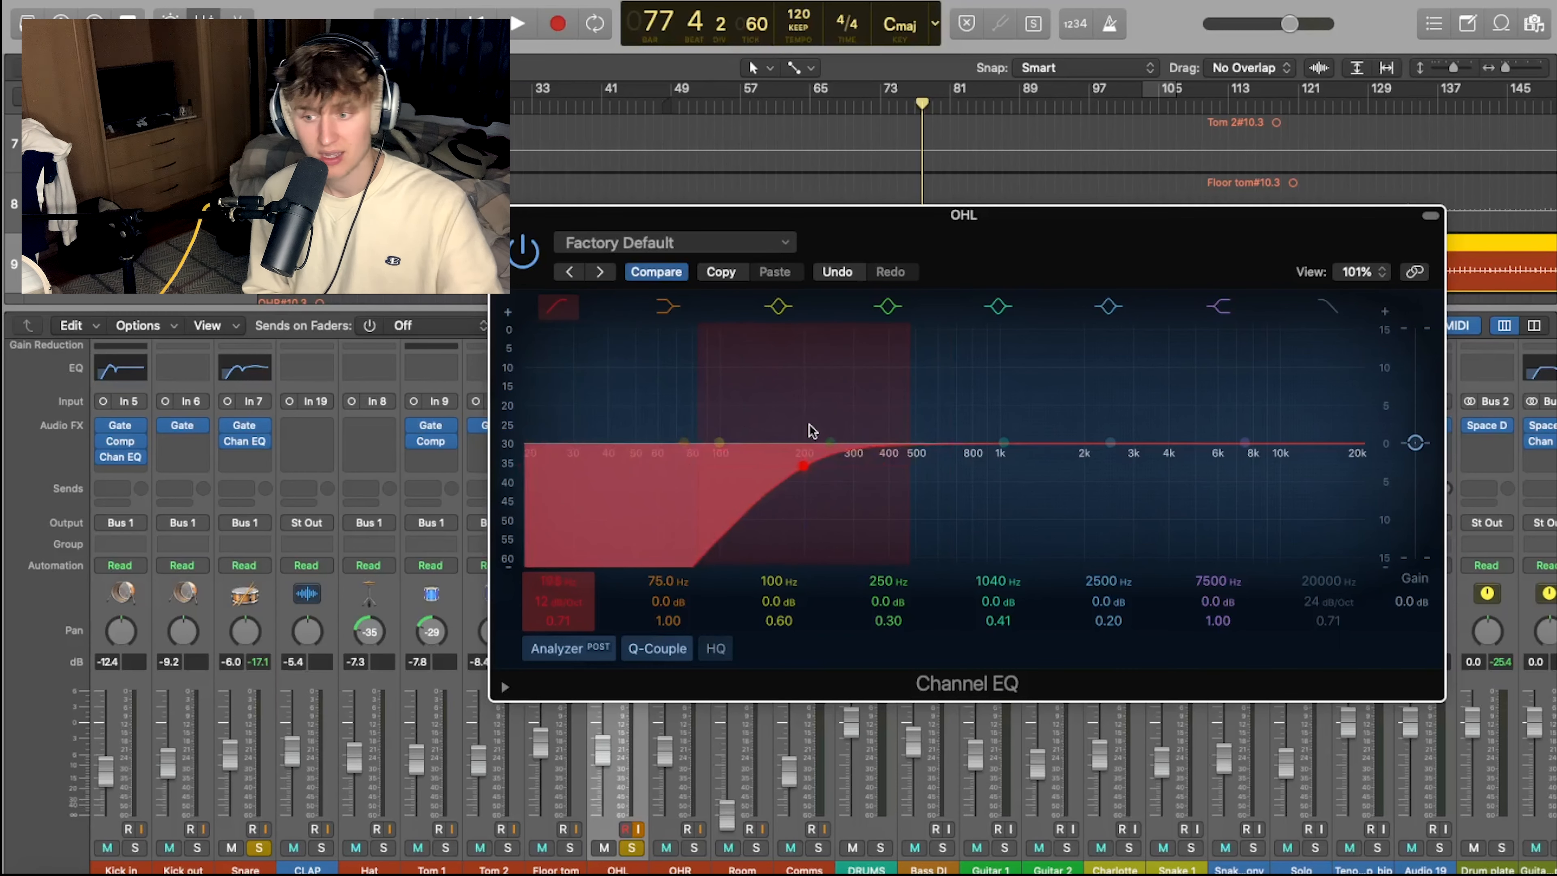
key(space)
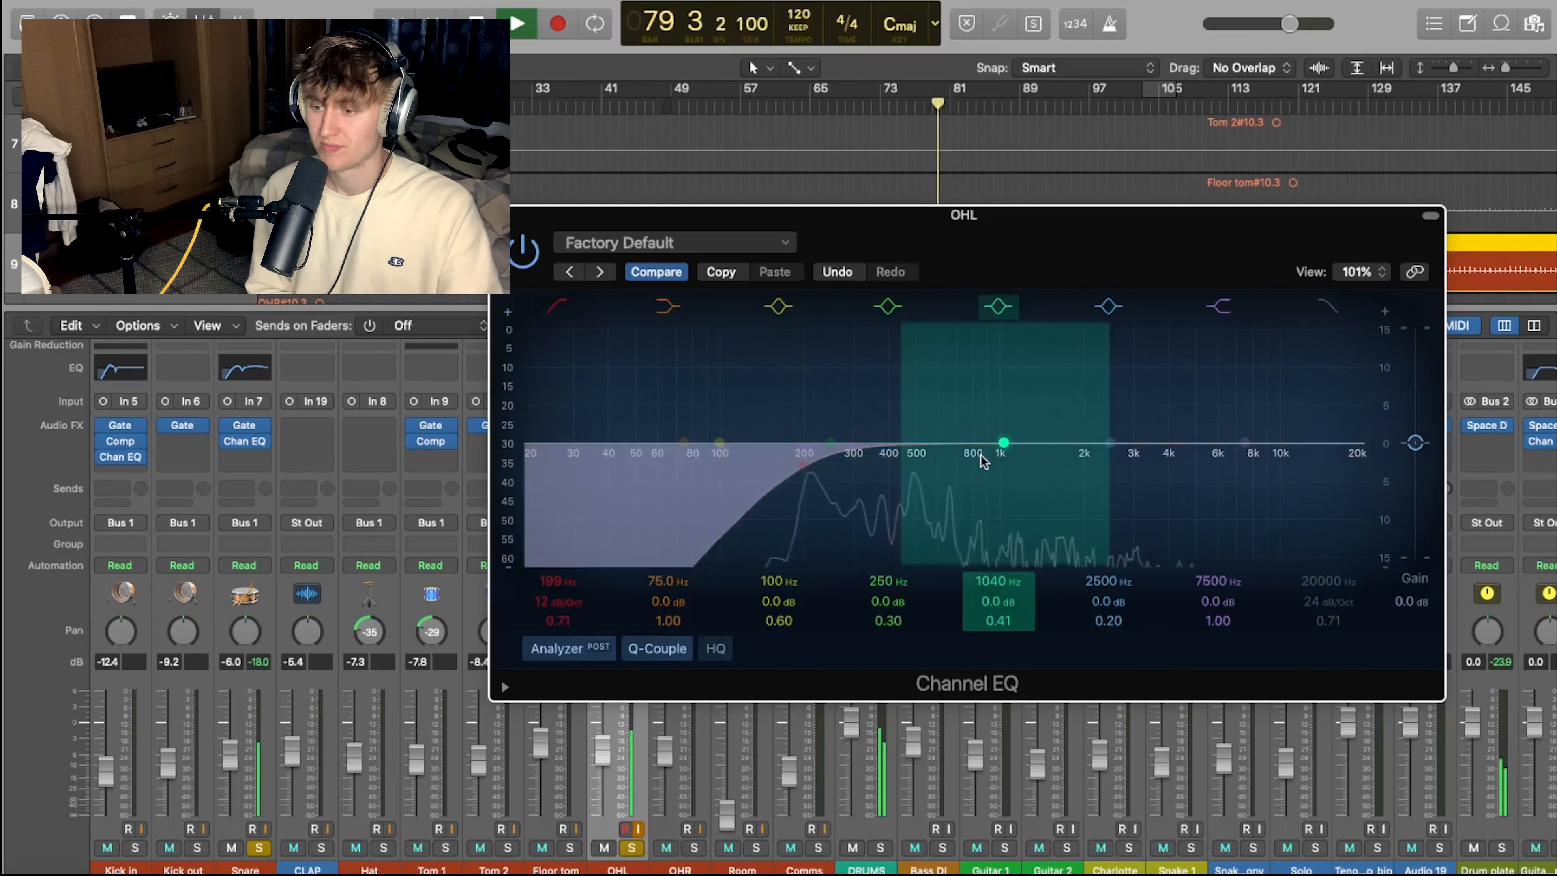
Cut OHL's EQ by 10.0 dB at 392 Hz with Q 3.10 and lift it 1.7 dB at 8450 Hz.
key(space)
drag(1003, 442, 1003, 393)
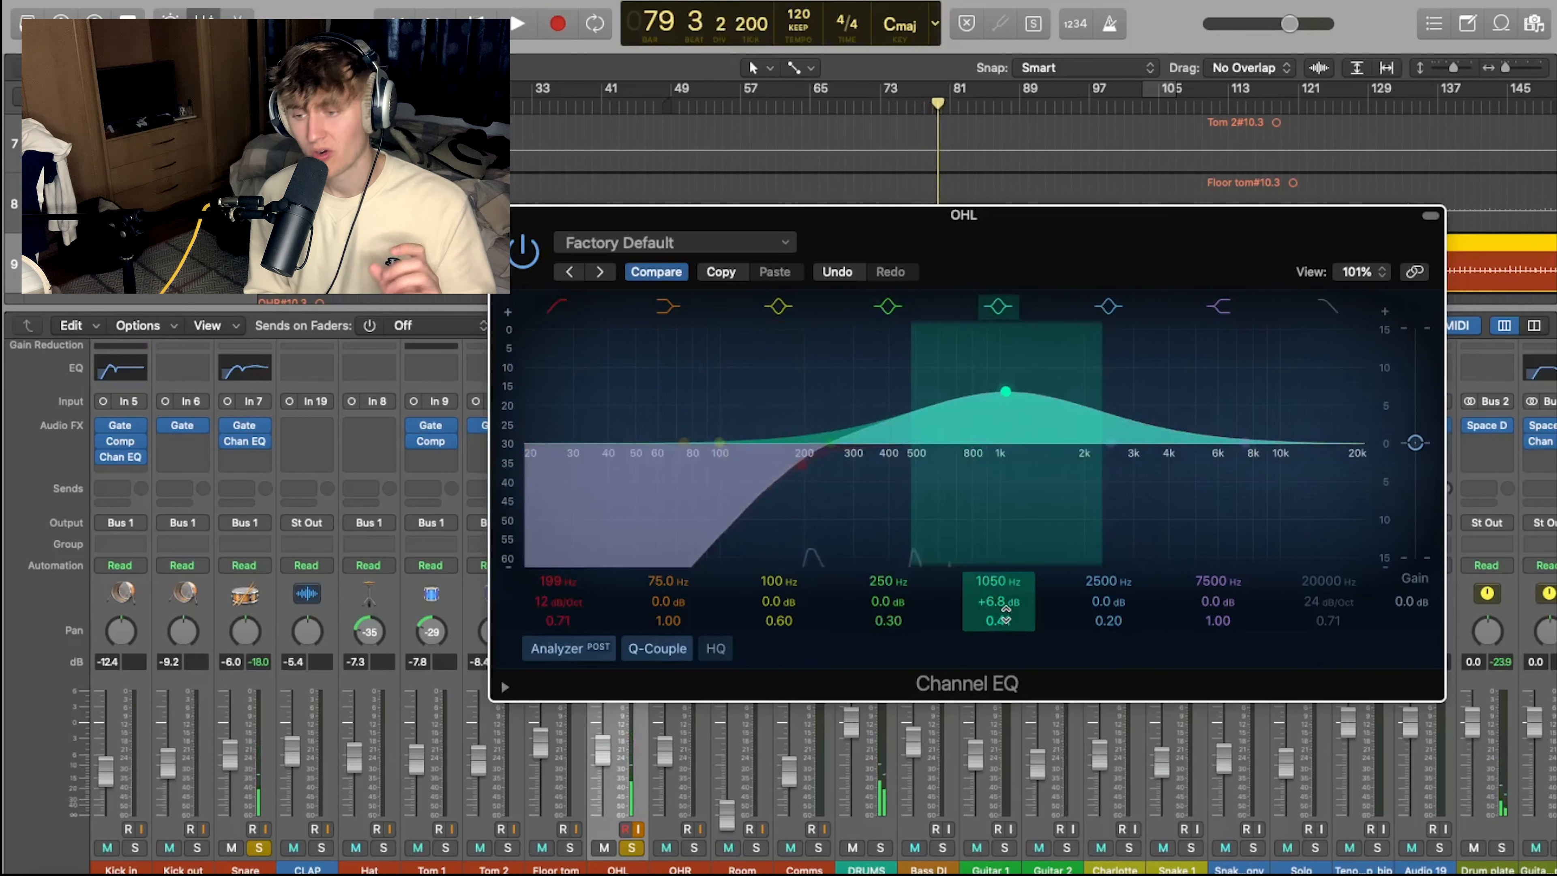
drag(1005, 612, 1005, 567)
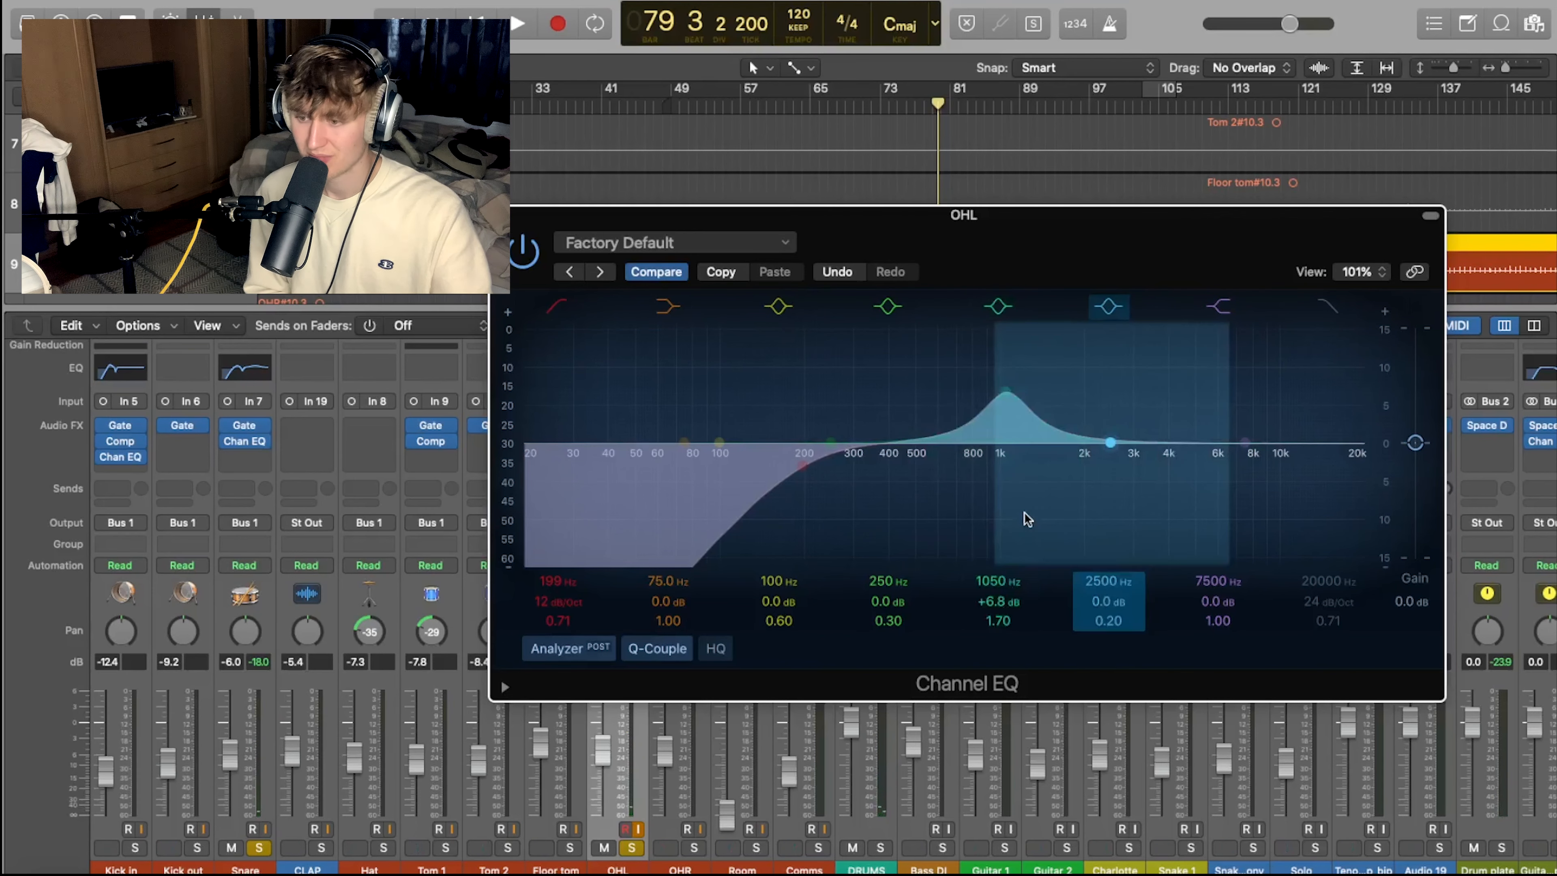
drag(1005, 392, 886, 520)
key(space)
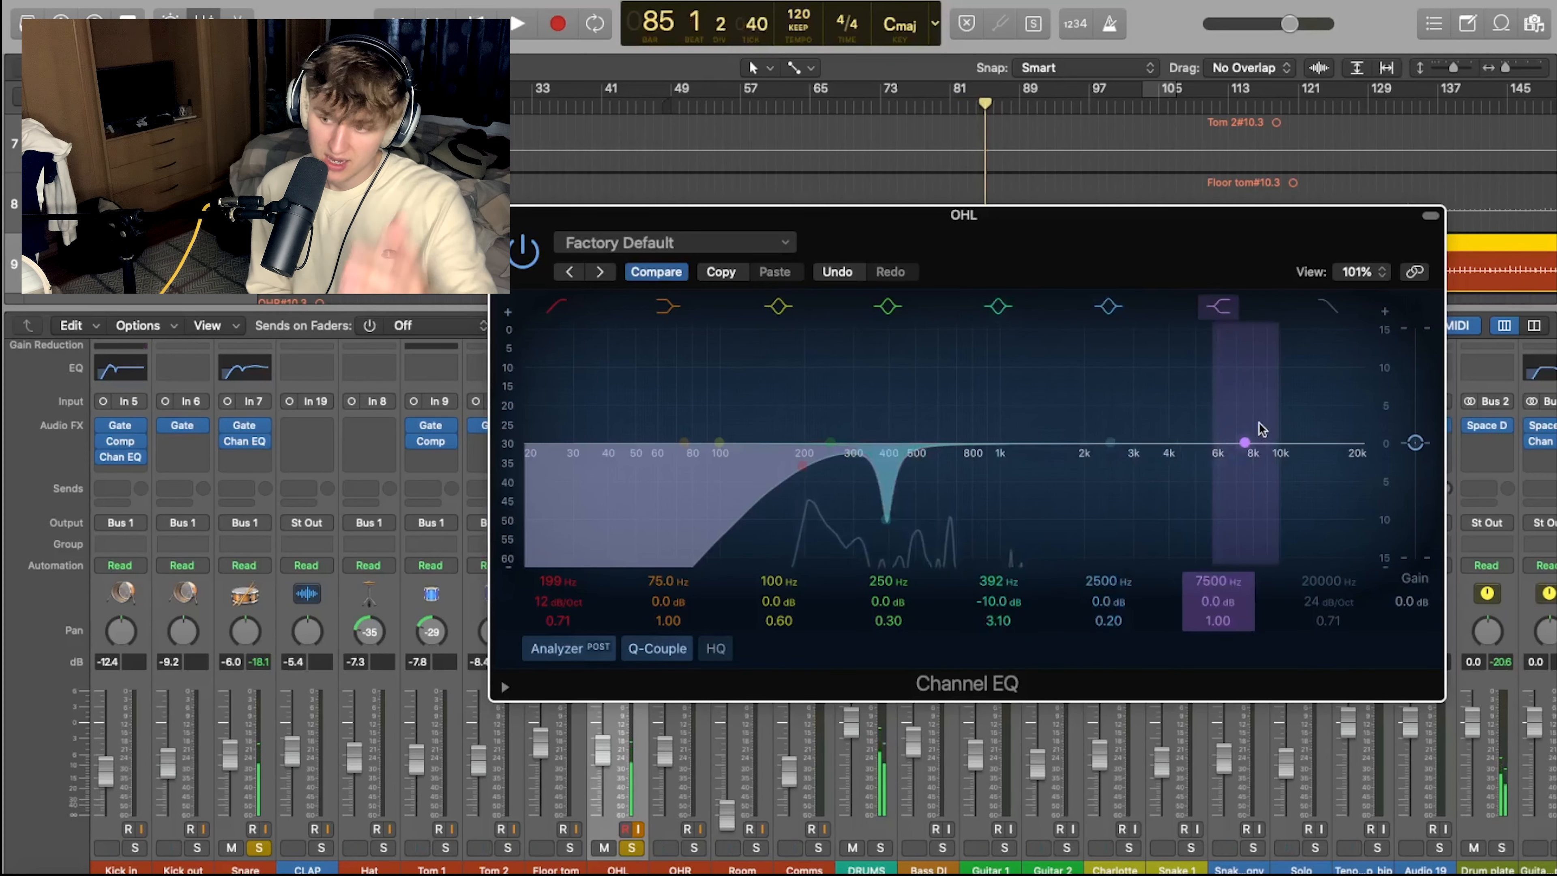
drag(1107, 442, 1292, 437)
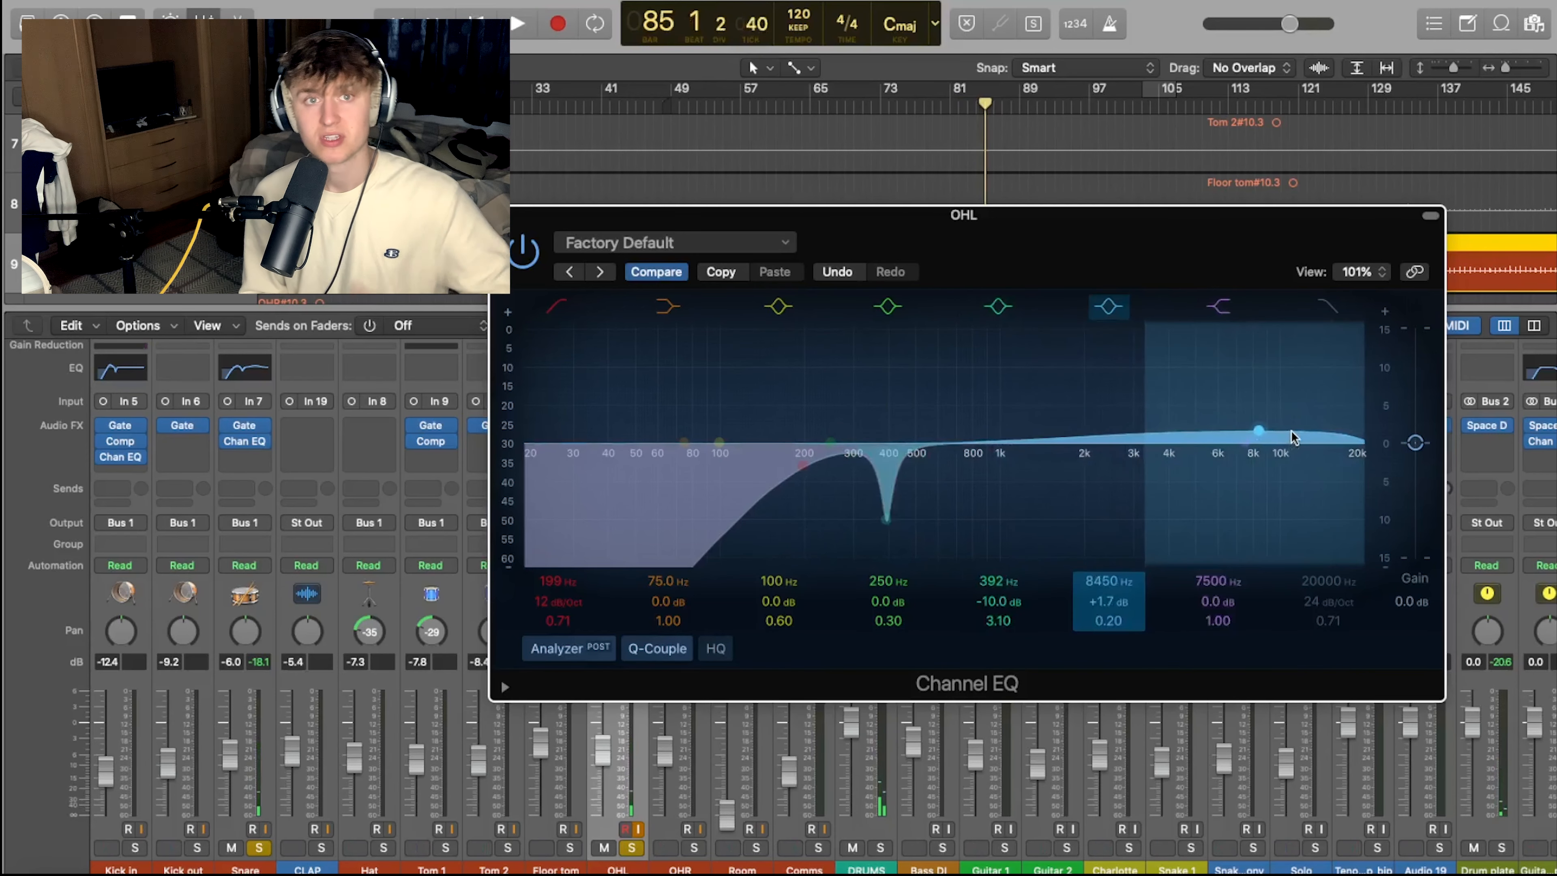
key(super+w)
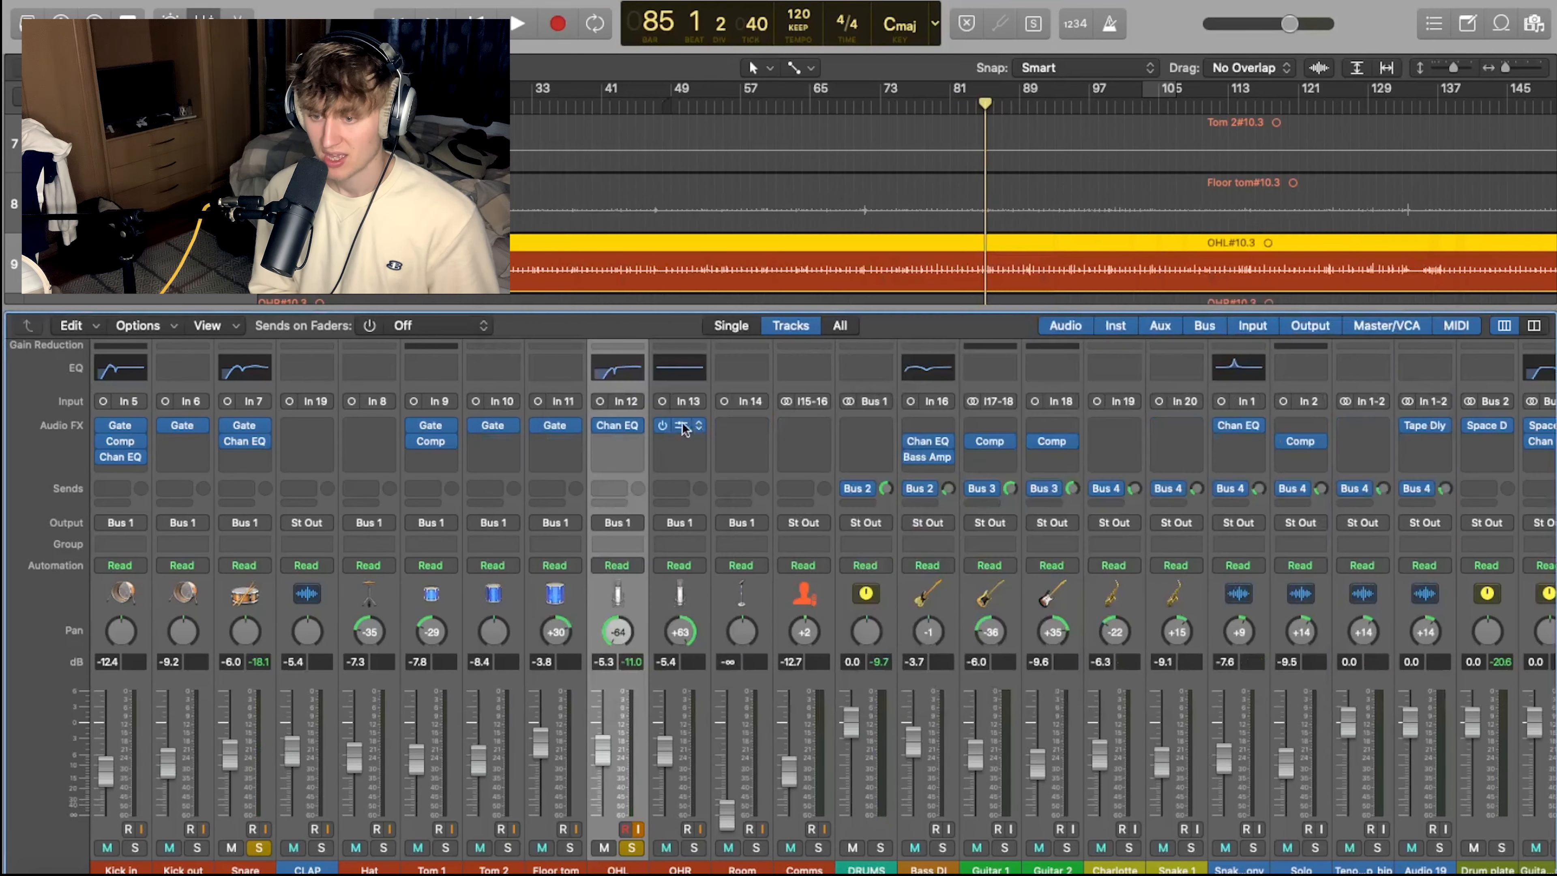
Replace OHR's Channel EQ with a copy of OHL's Channel EQ.
click(698, 427)
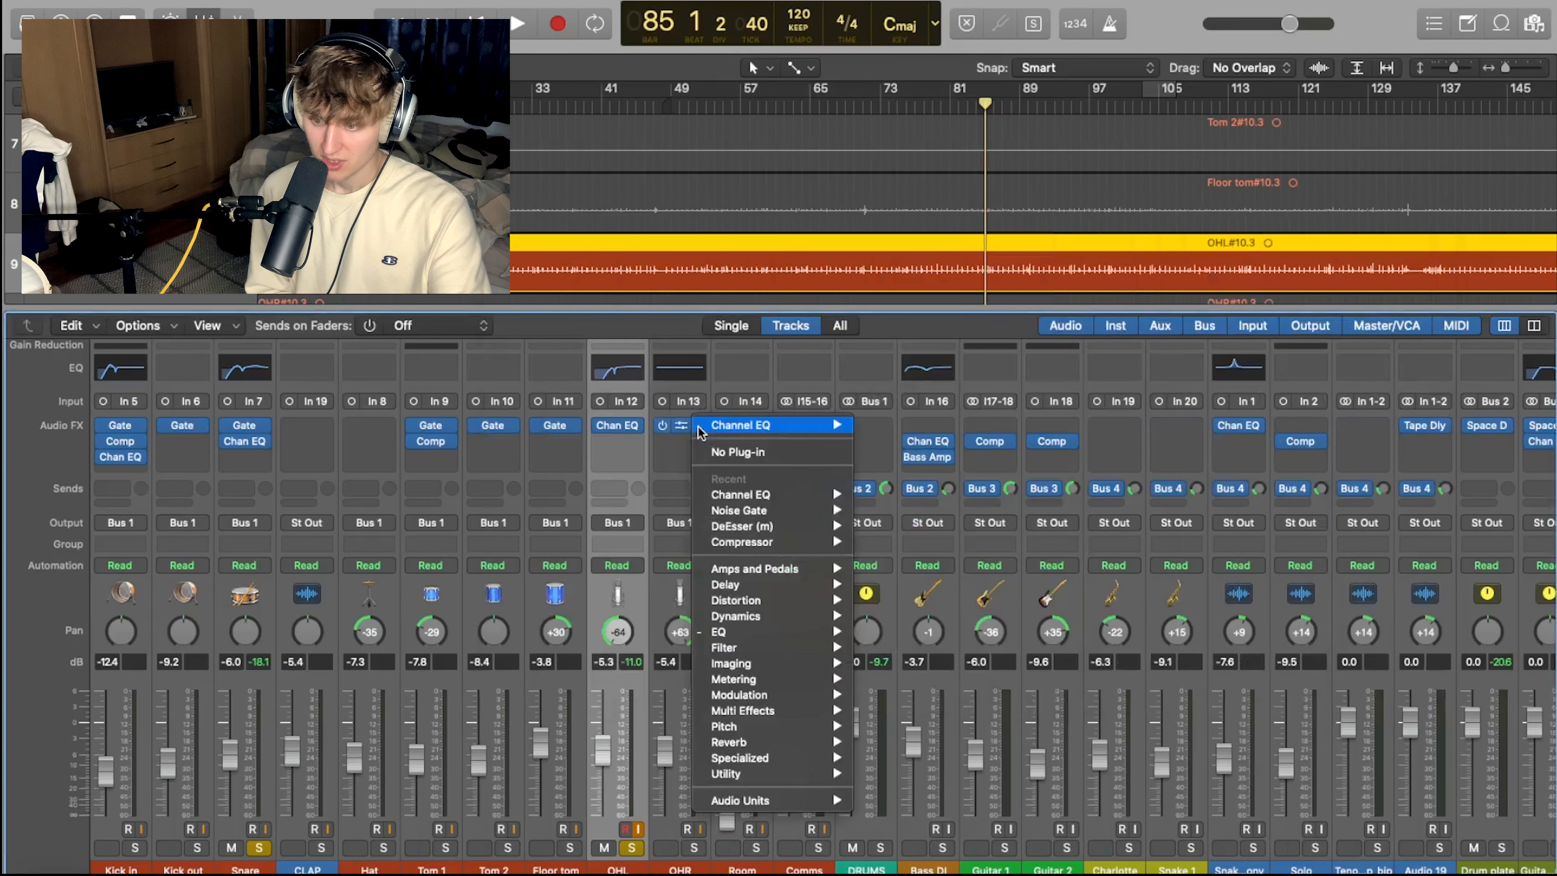
click(735, 452)
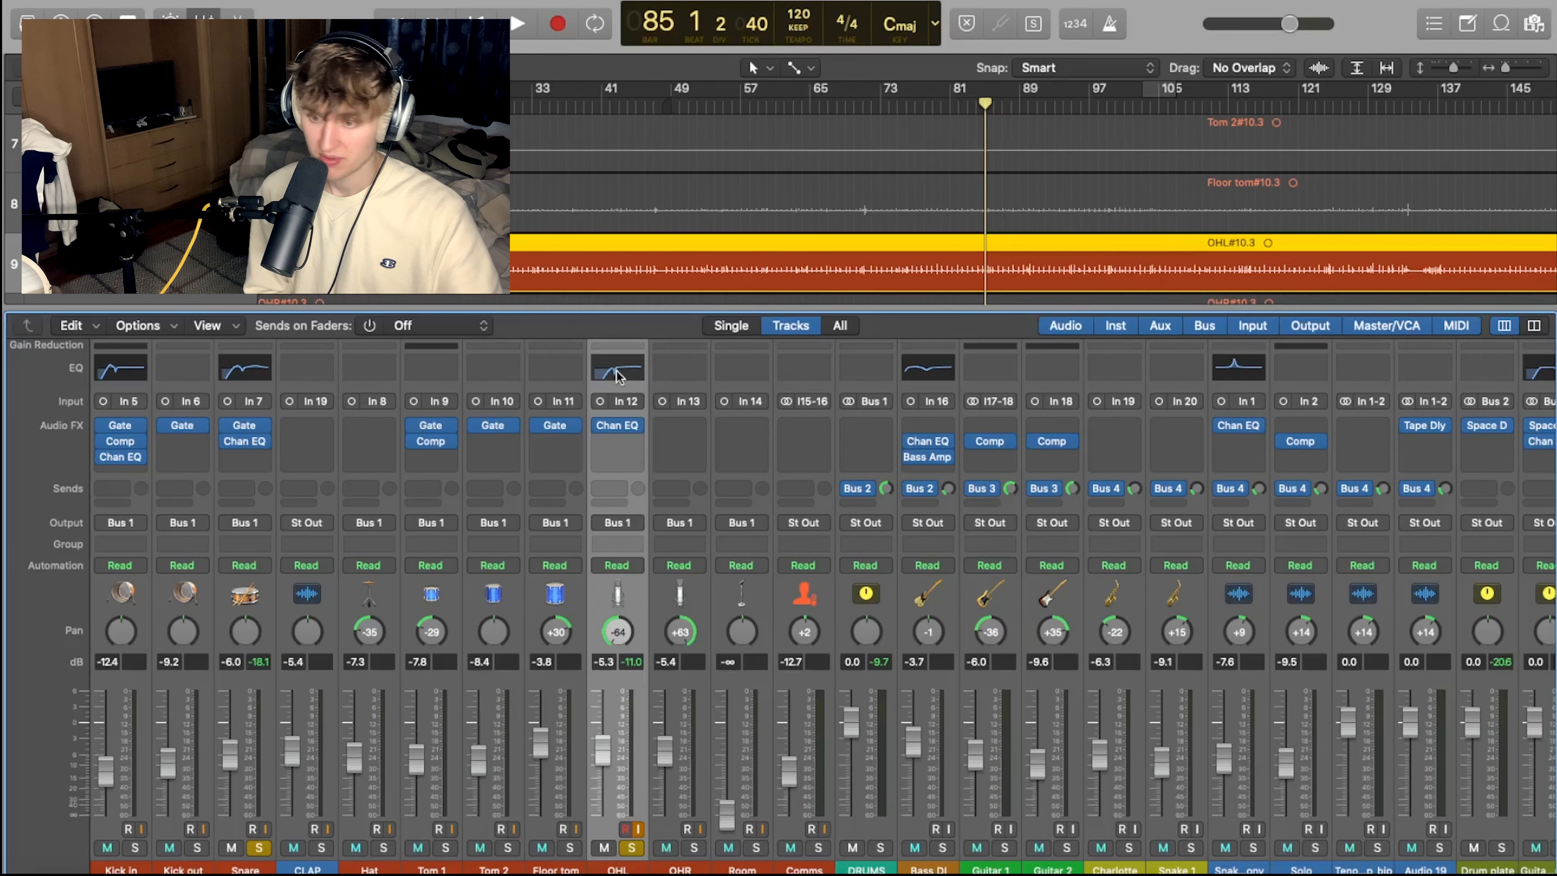
drag(617, 375, 689, 373)
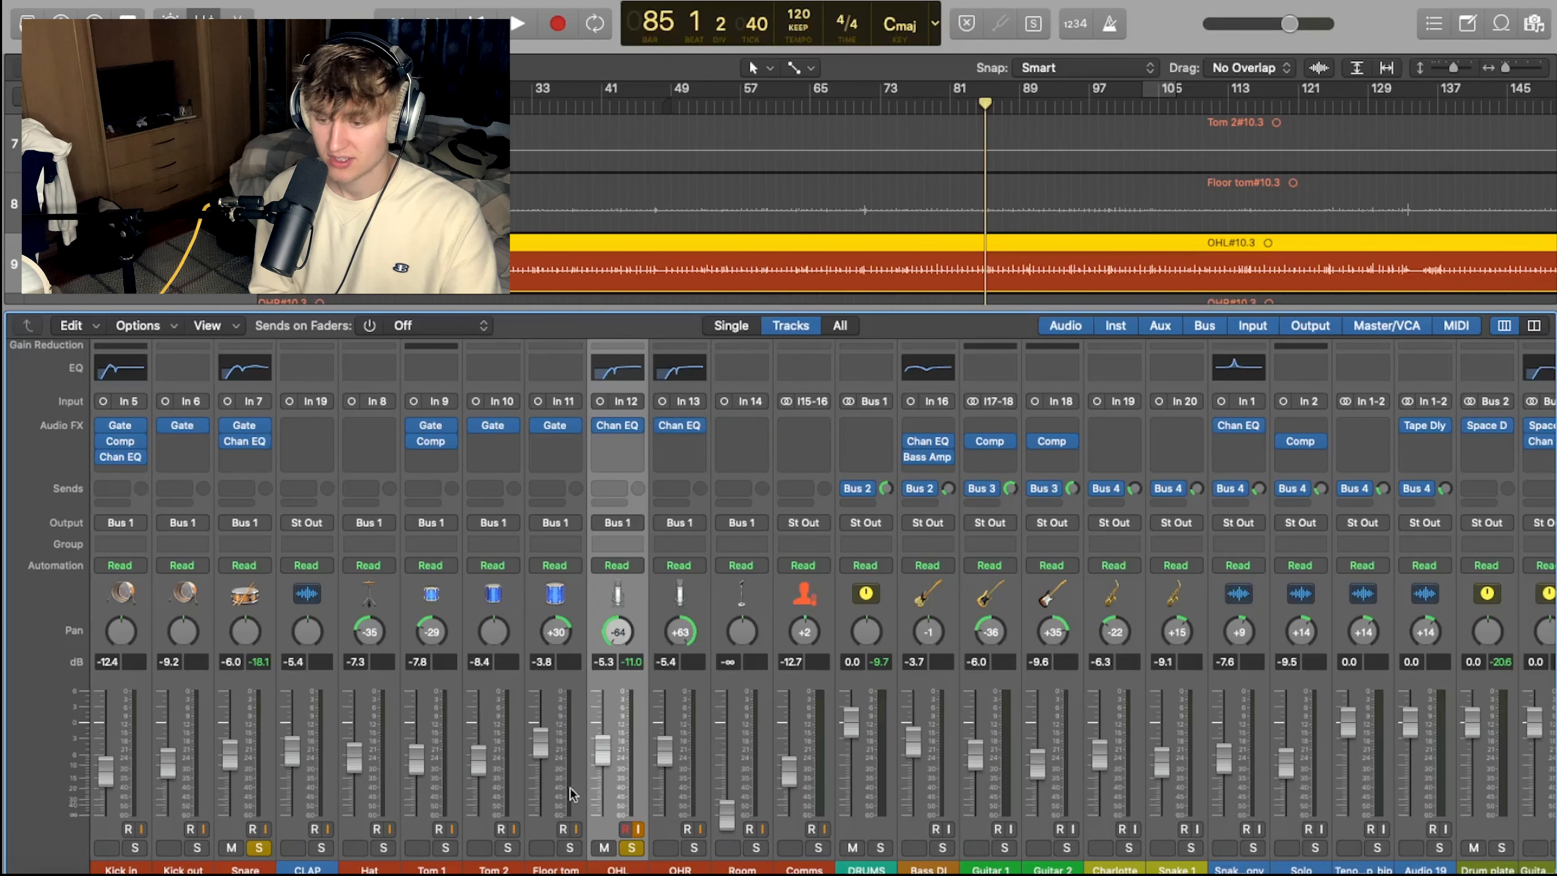
Add OHR, Floor tom, Tom 2, Tom 1, Hat and Kick in to the solo group, leaving Kick out unsoloed.
click(694, 848)
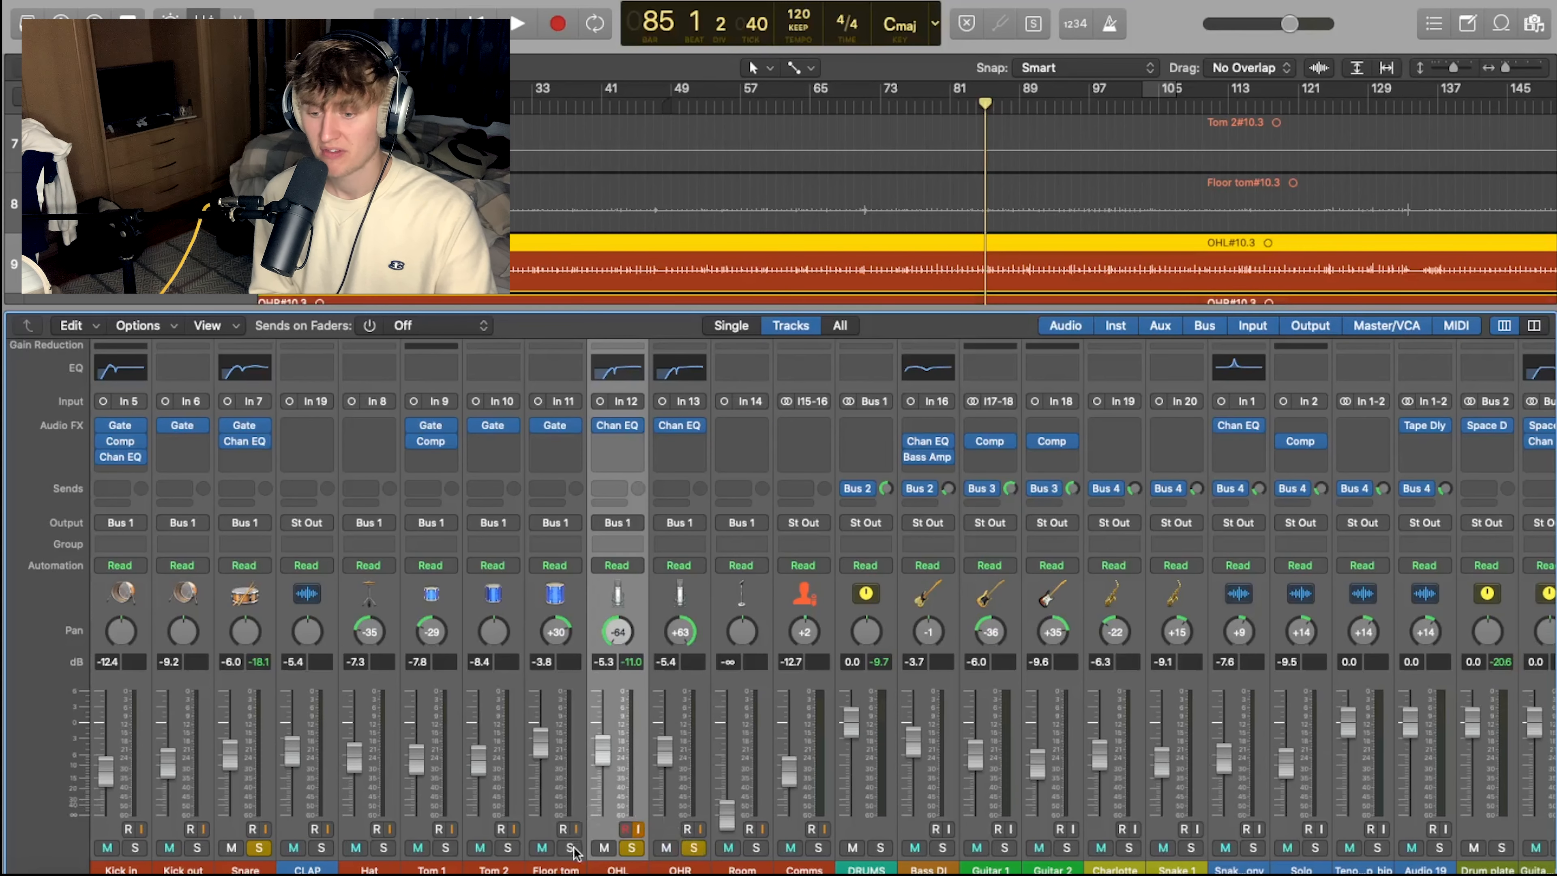
drag(575, 851, 135, 848)
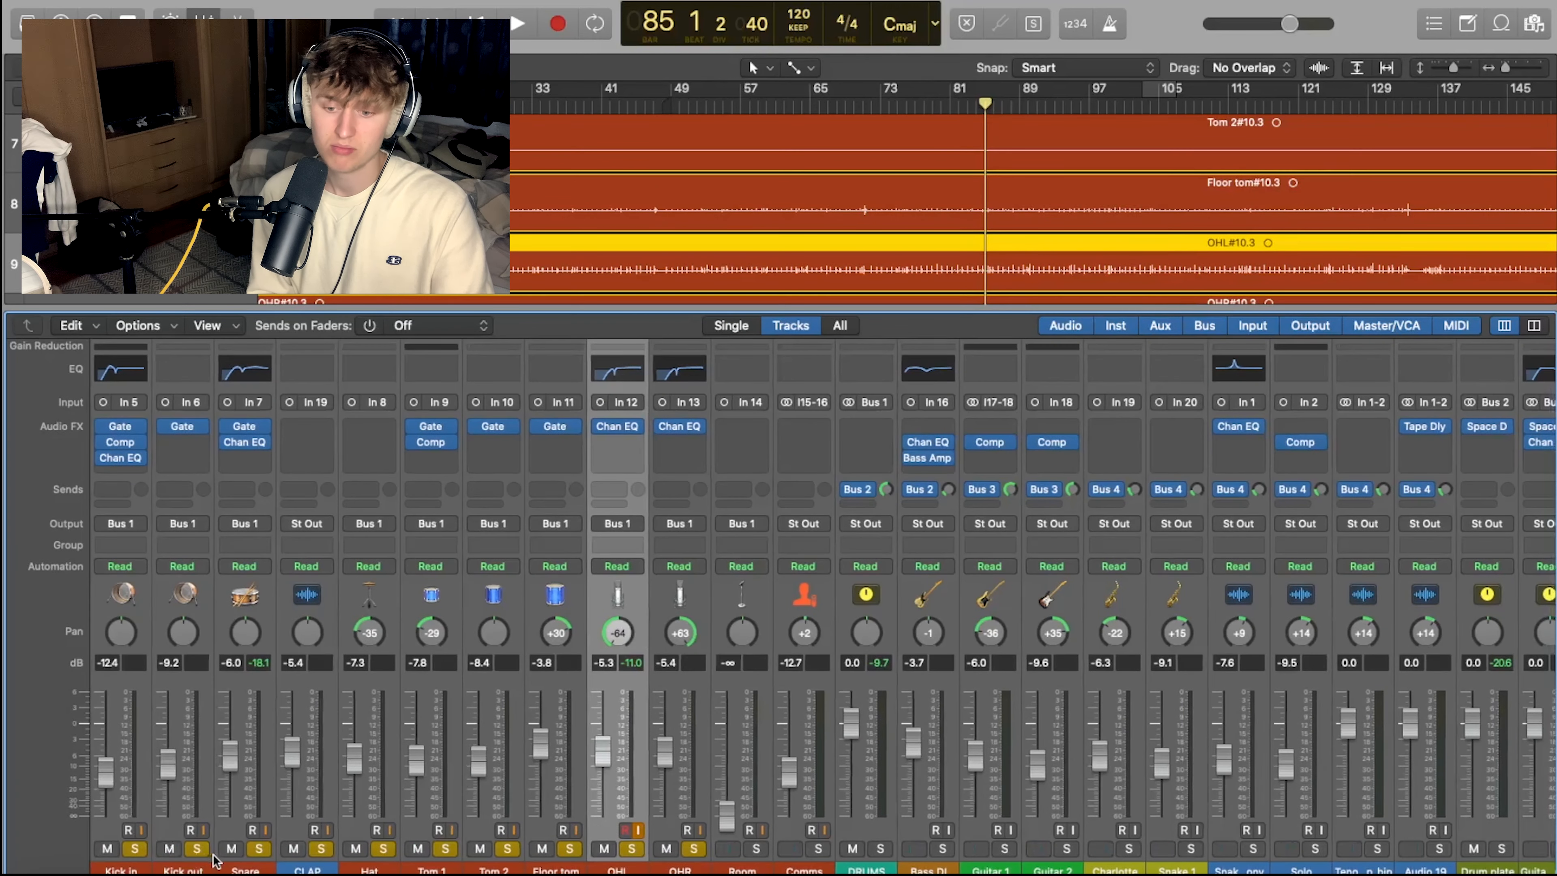
click(196, 848)
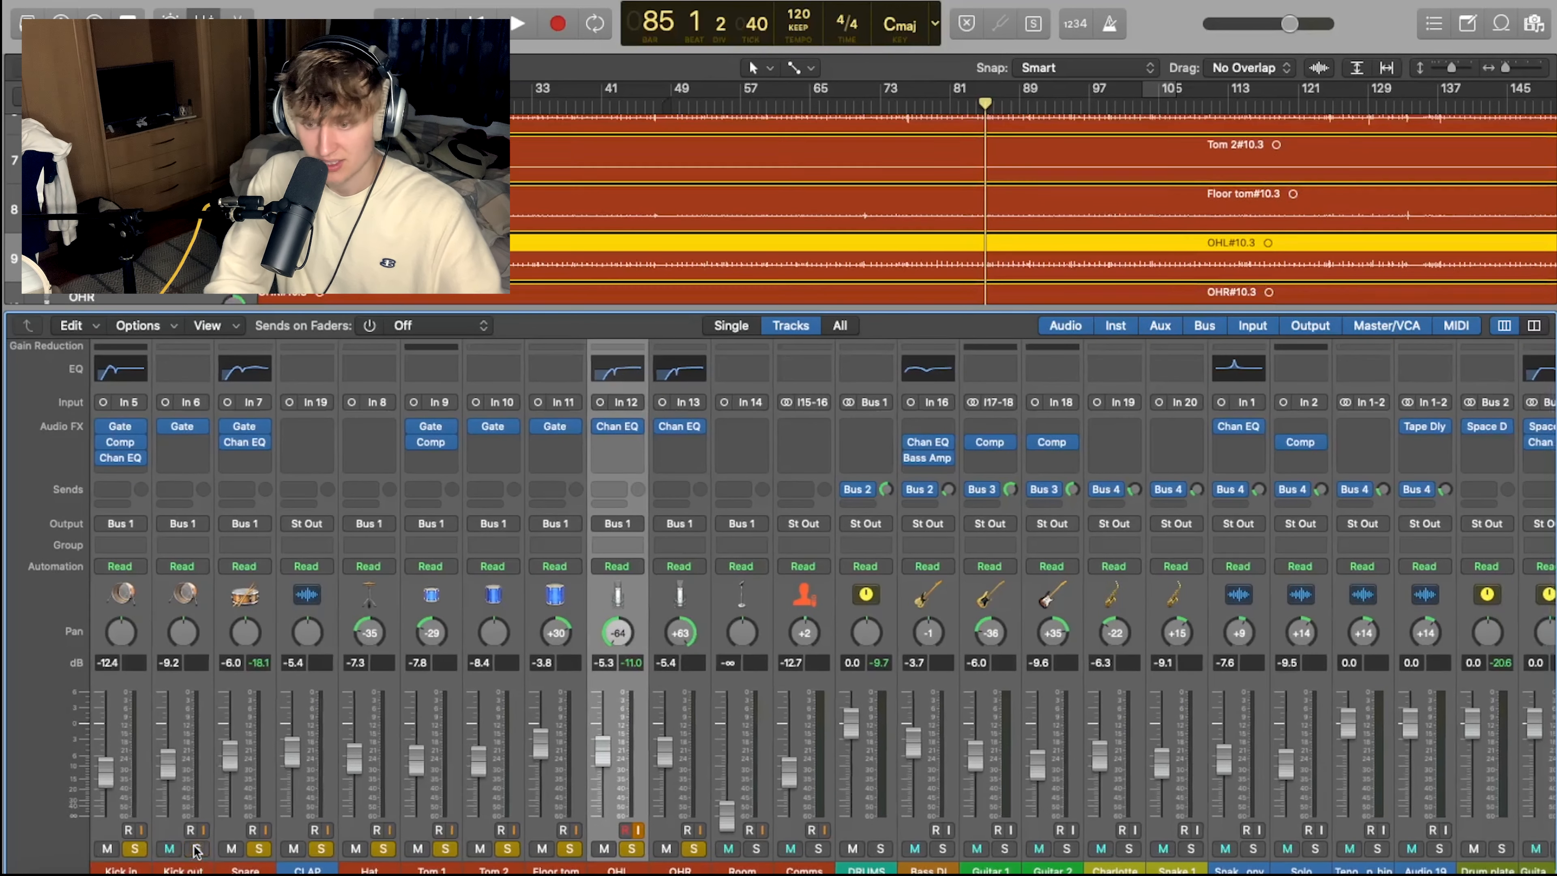
Zoom the tracks area out horizontally and vertically so the stack of drum tracks can be surveyed together.
key(super+Left)
key(super+Up)
key(super+Up)
key(super+Up)
key(super+Up)
key(super+Up)
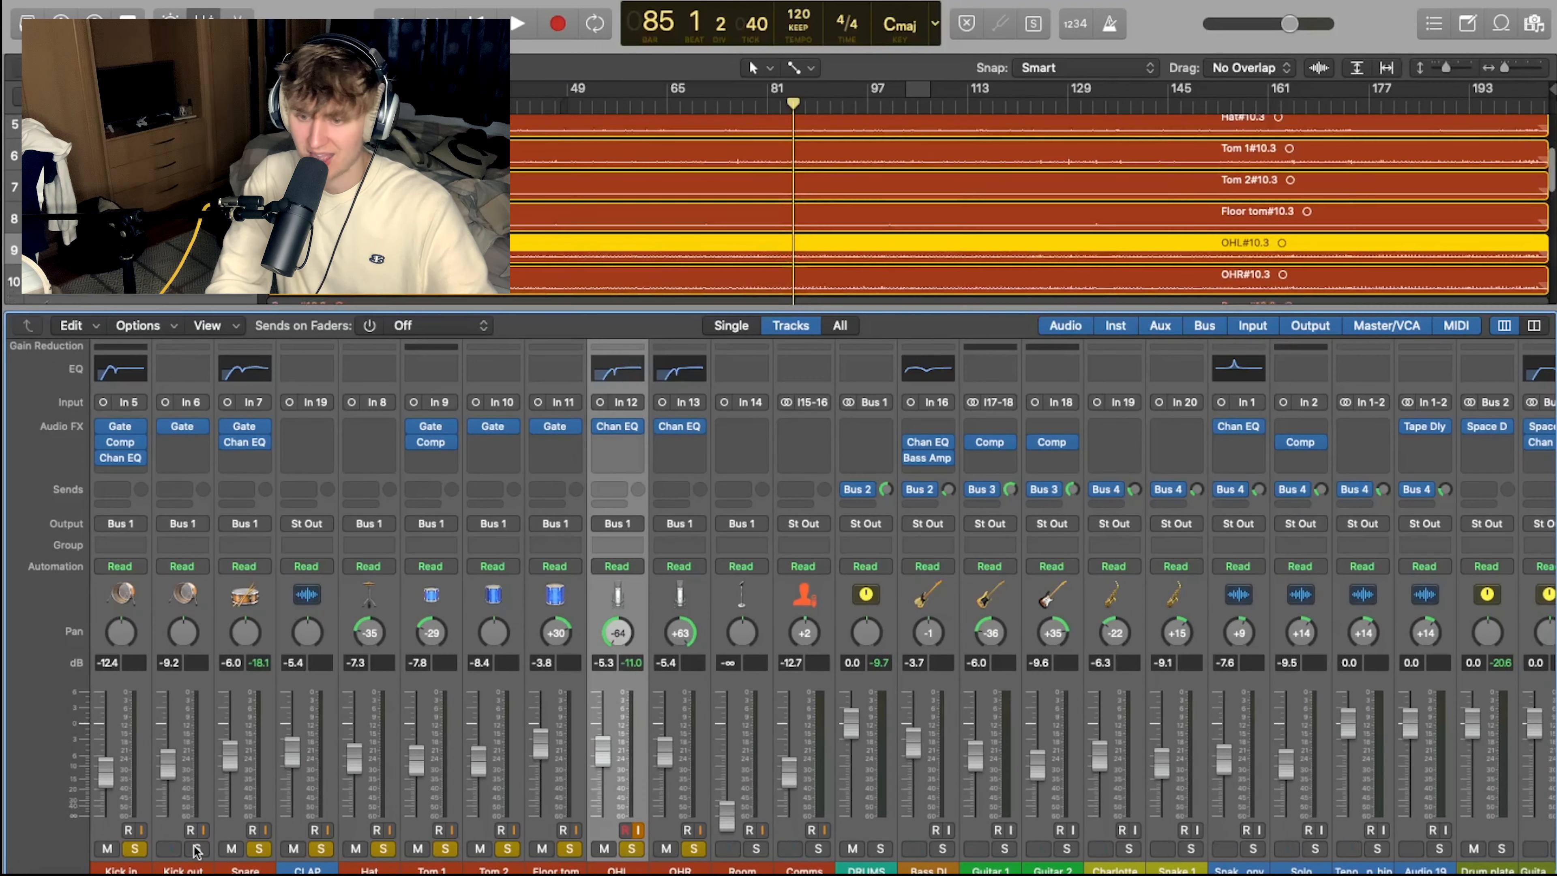
key(super+Up)
key(super+Up)
key(super+Up)
key(super+Up)
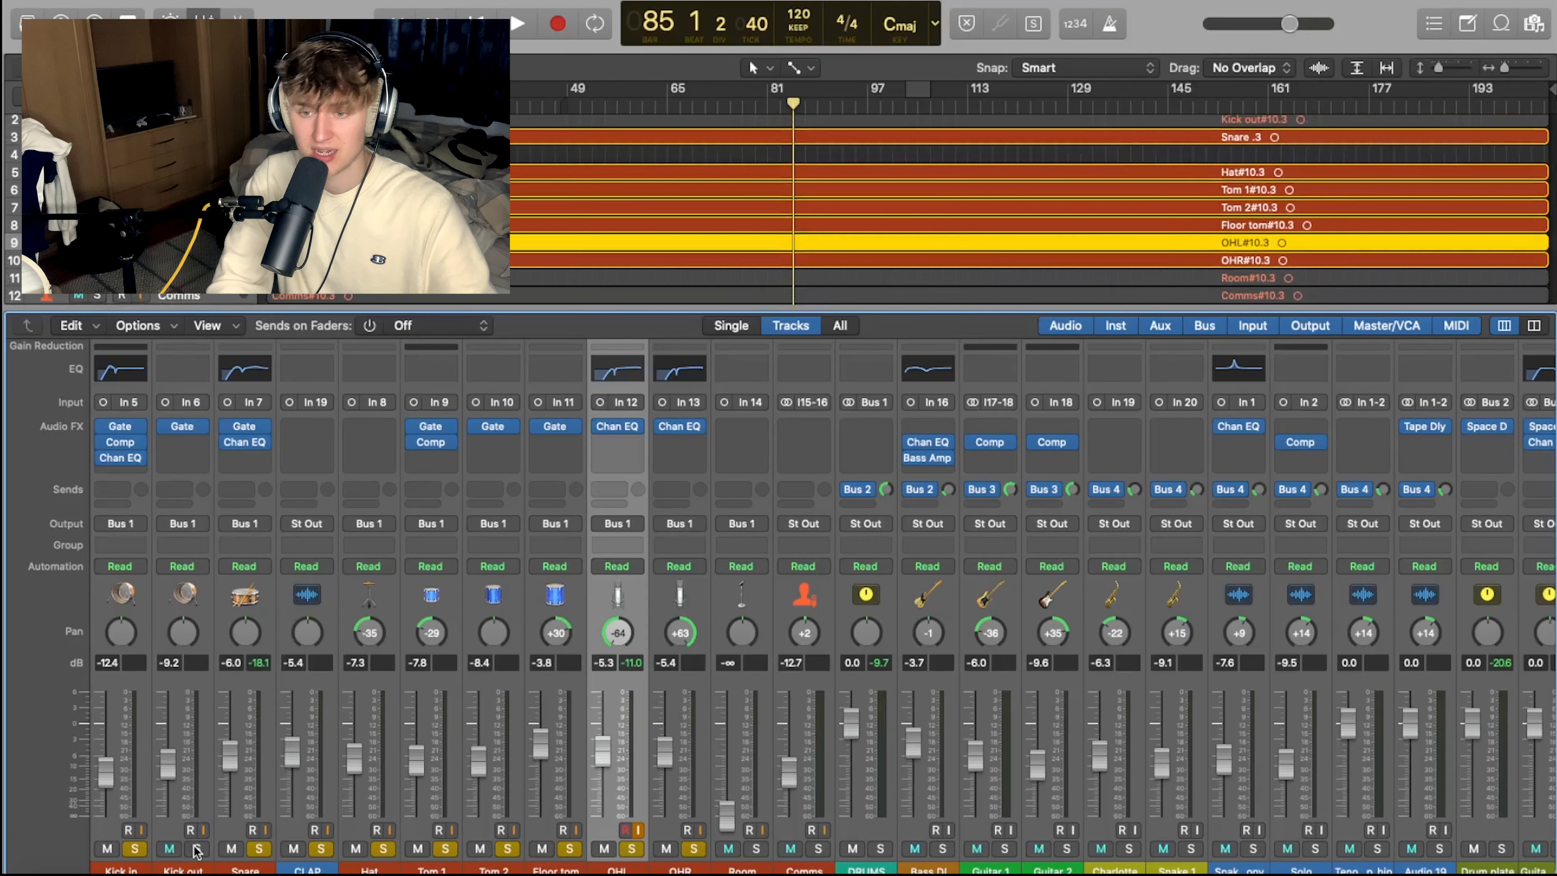